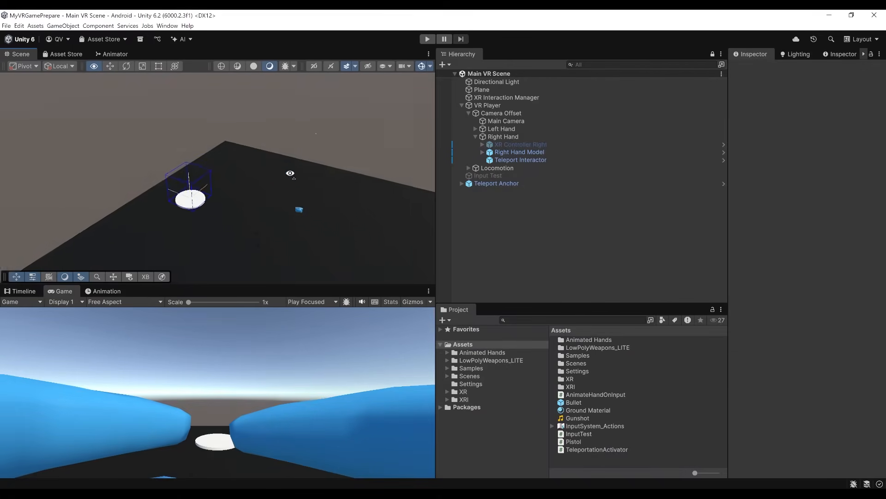
Create an empty child object under Left Hand and name it Left Direct Interactor.
mouse_move(293, 175)
alt+mouse_down()
mouse_move(291, 185)
mouse_move(304, 177)
alt+mouse_up()
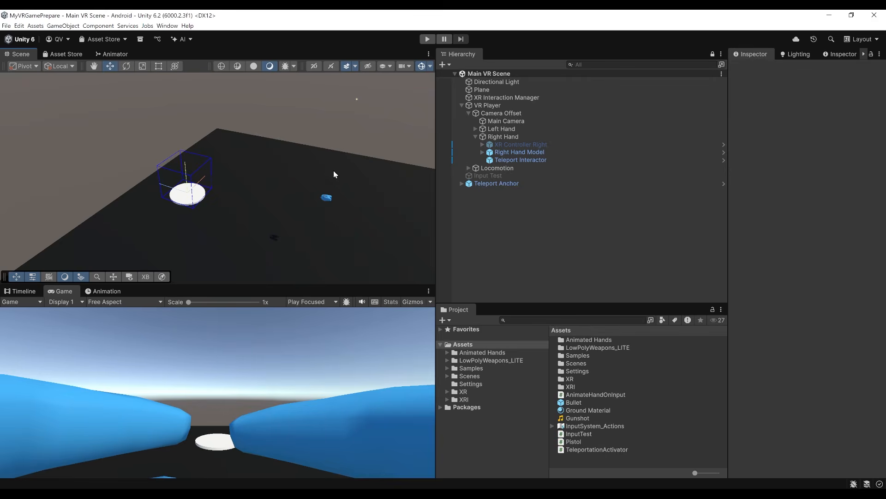
click(476, 129)
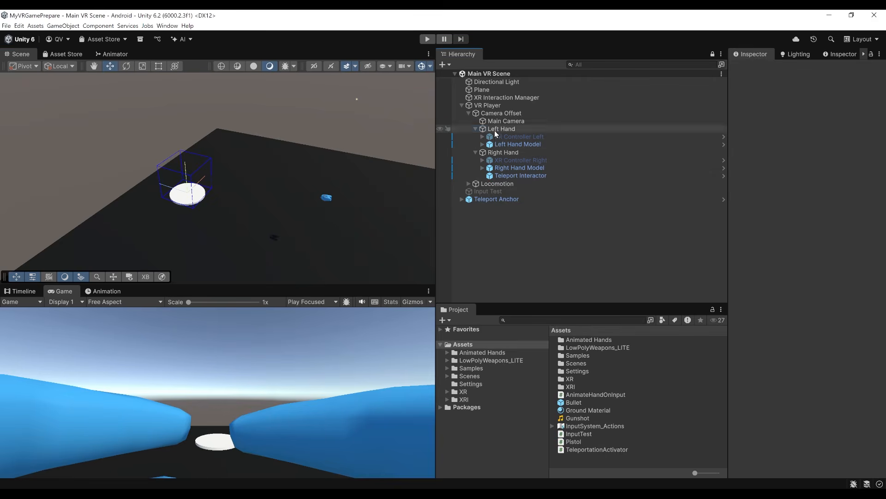
click(495, 131)
right_click(494, 132)
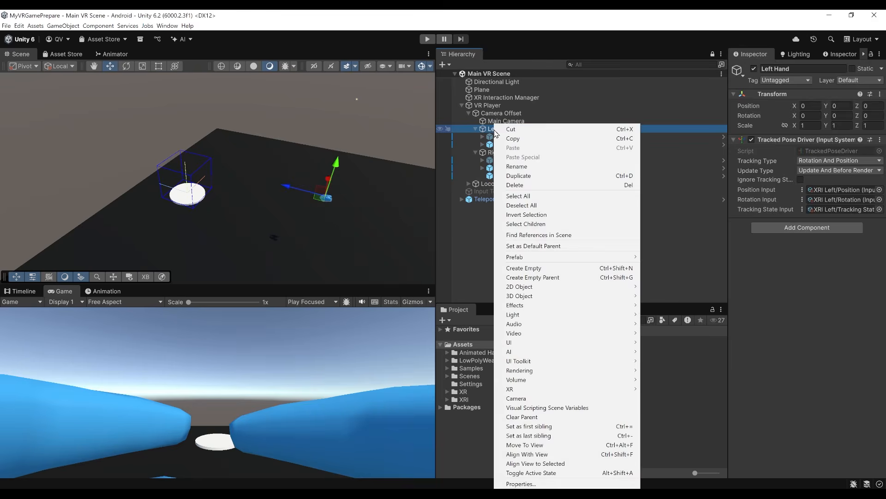
click(540, 268)
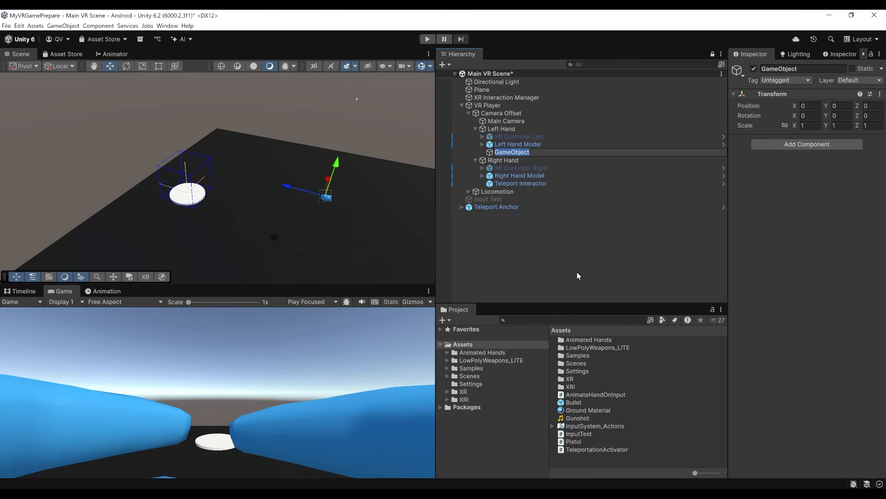
text(Left Direct Interactor)
key(Return)
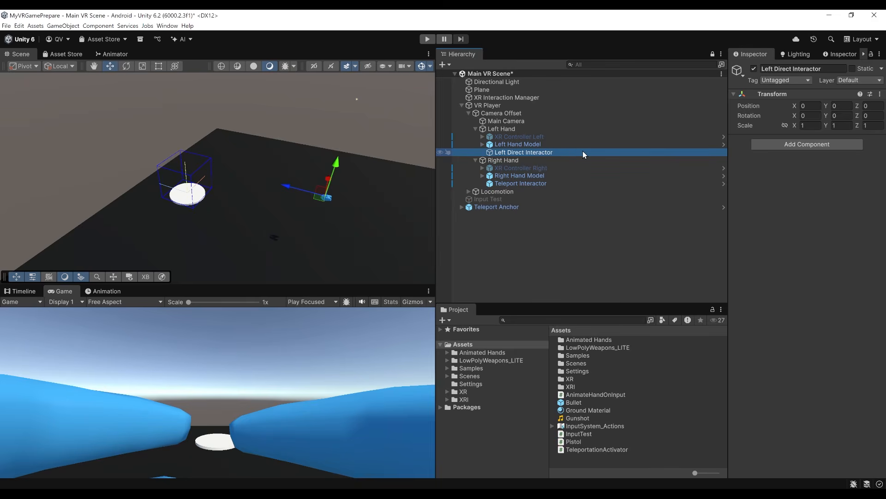
Add an XR Direct Interactor component and a Sphere Collider component to Left Direct Interactor.
click(786, 146)
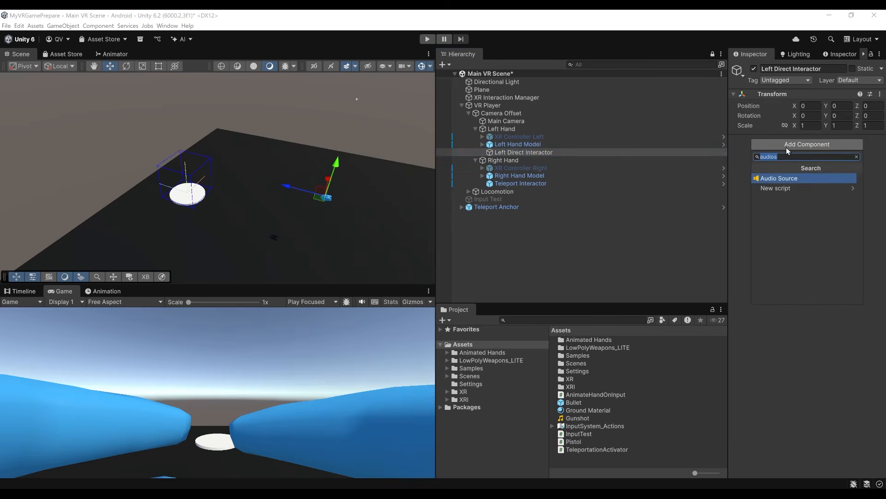
text(XRDire)
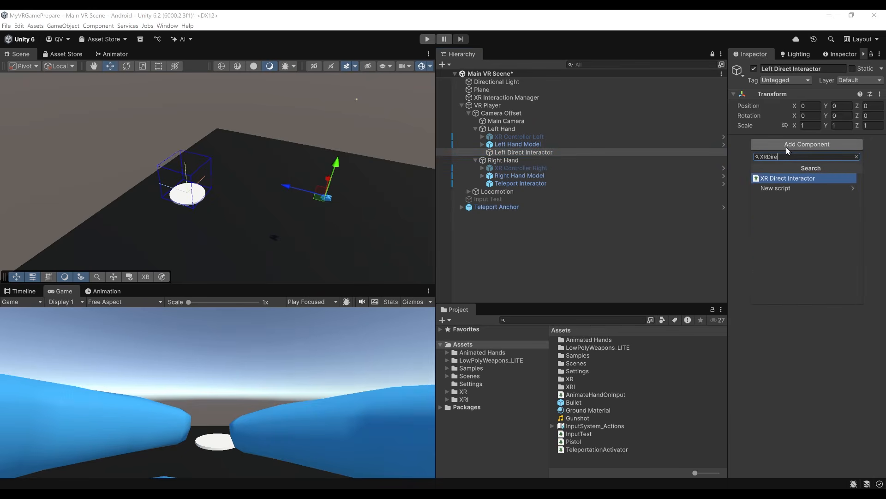
key(Return)
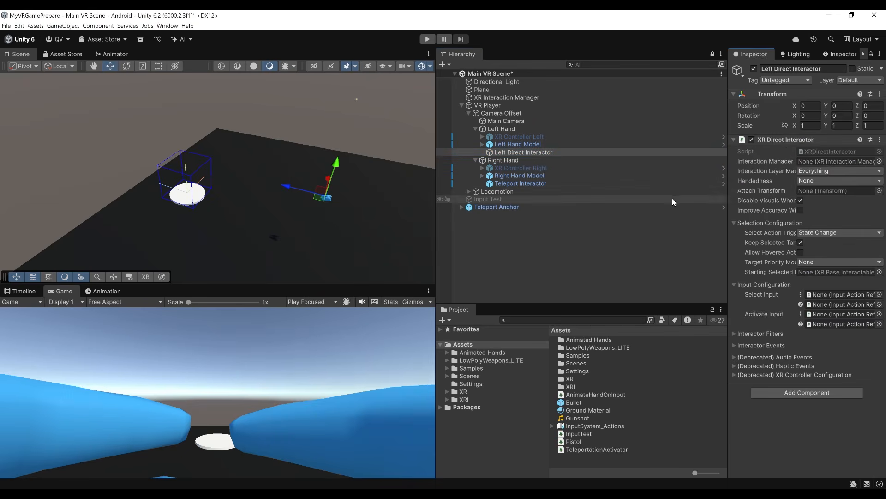
drag(728, 222, 670, 222)
click(771, 393)
text(Sphere)
key(Return)
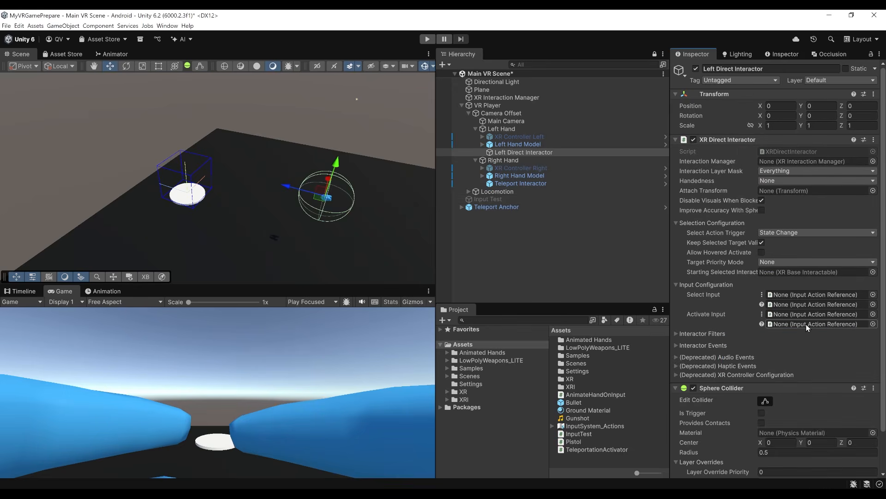
Make the left interactor's sphere collider a trigger with a radius of 0.1 and save the scene.
scroll(784, 317, down, 2)
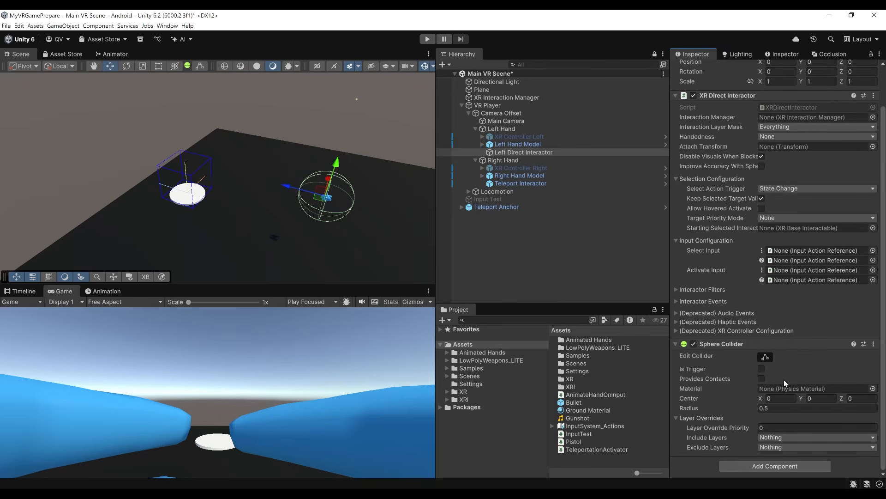
click(761, 370)
right_drag(273, 187, 373, 151)
key(w)
key(s)
mouse_move(243, 178)
right_down()
mouse_move(263, 184)
mouse_move(262, 198)
mouse_move(257, 185)
right_up()
key(s)
key(w)
key(w)
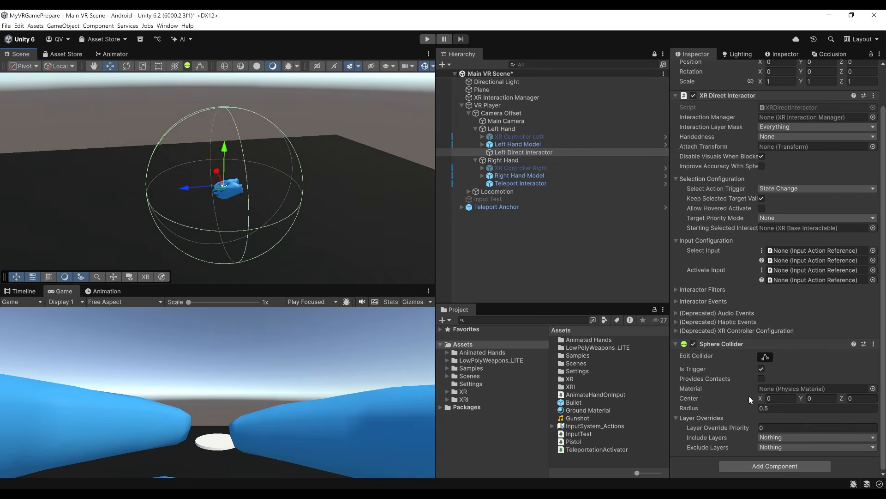
click(774, 408)
text(0.1)
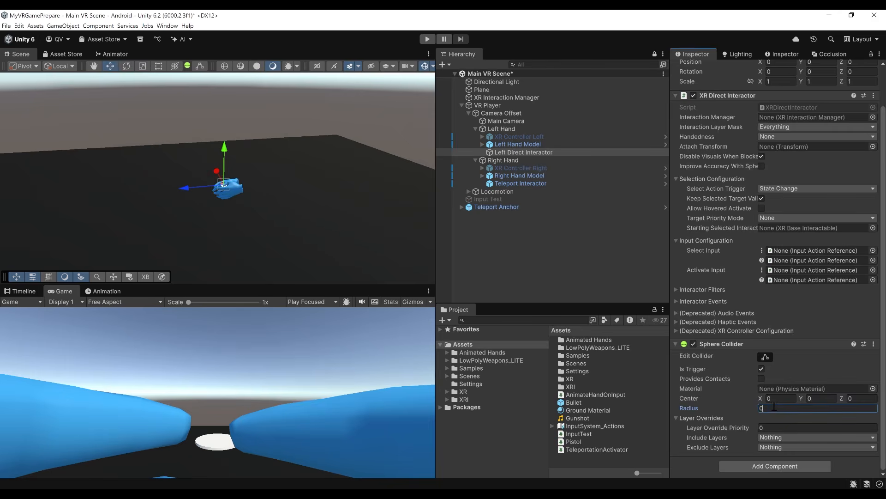
key(ctrl+s)
mouse_move(248, 228)
alt+mouse_down()
mouse_move(257, 226)
mouse_move(242, 244)
alt+mouse_up()
scroll(242, 243, up, 8)
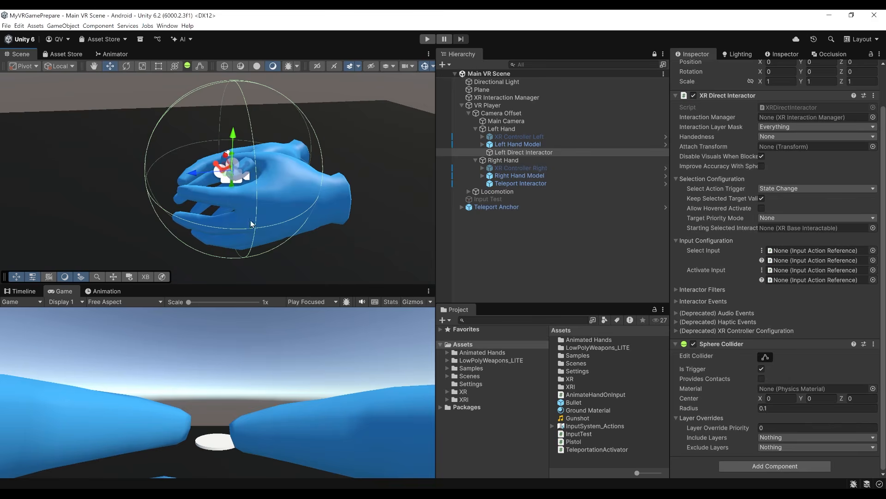
scroll(253, 213, down, 5)
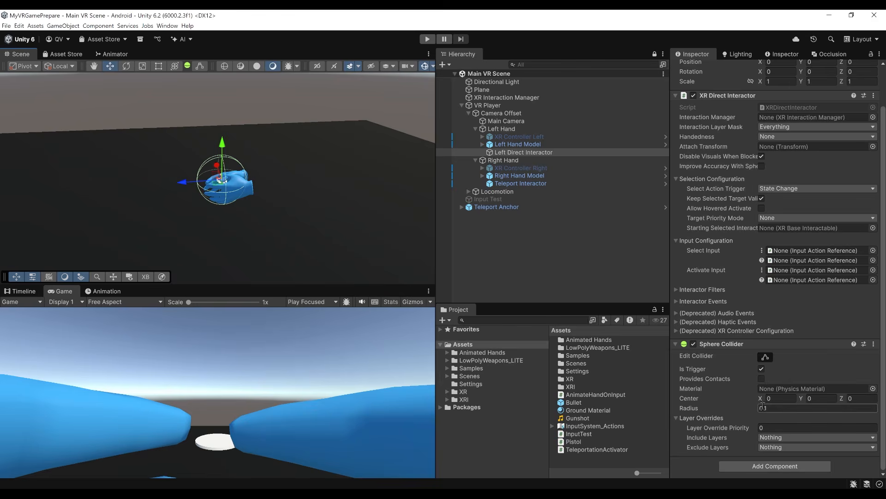
Configure the left XR Direct Interactor with only the Default interaction layer, Left handedness and Improve Accuracy With Sphere Collider enabled.
scroll(769, 371, up, 2)
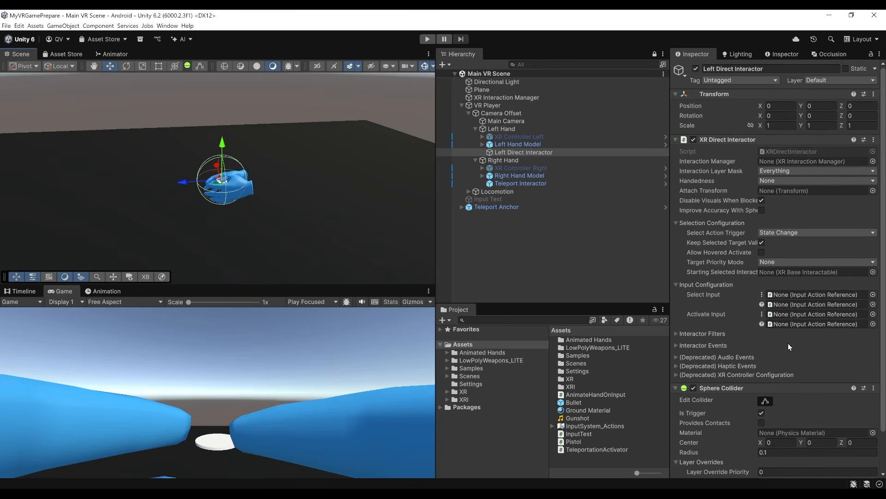
click(795, 171)
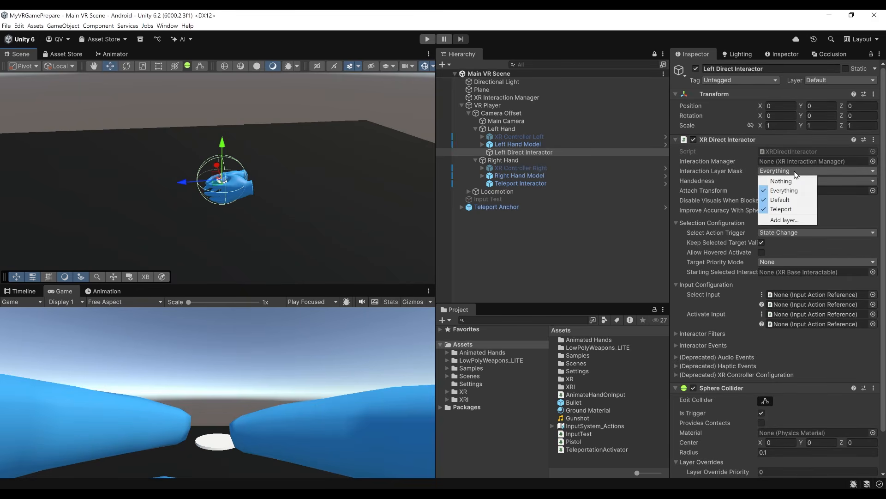
click(784, 210)
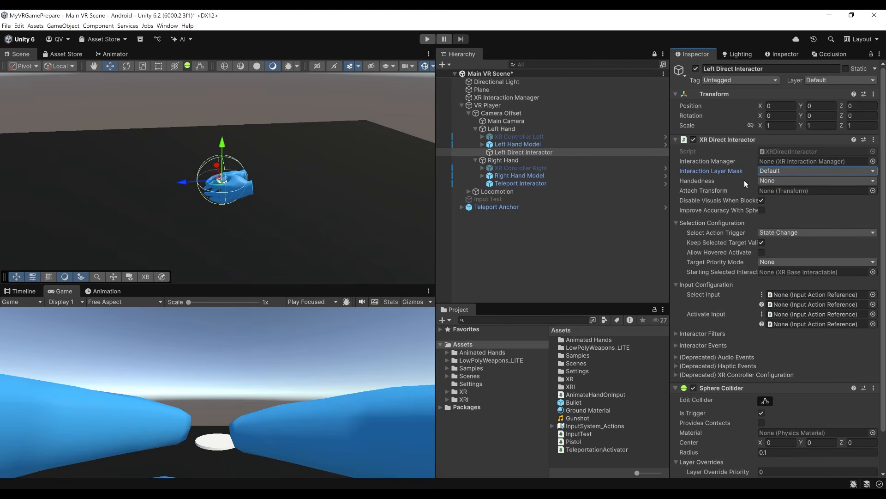
click(780, 182)
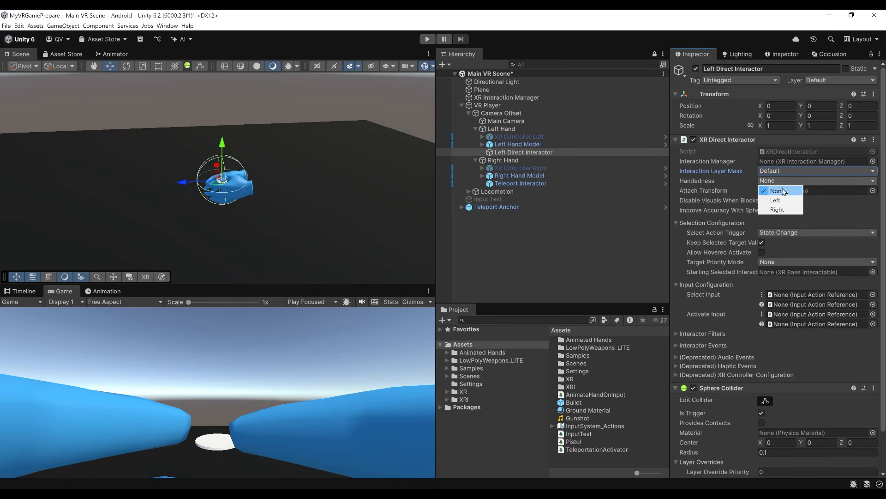
click(786, 200)
drag(669, 219, 588, 218)
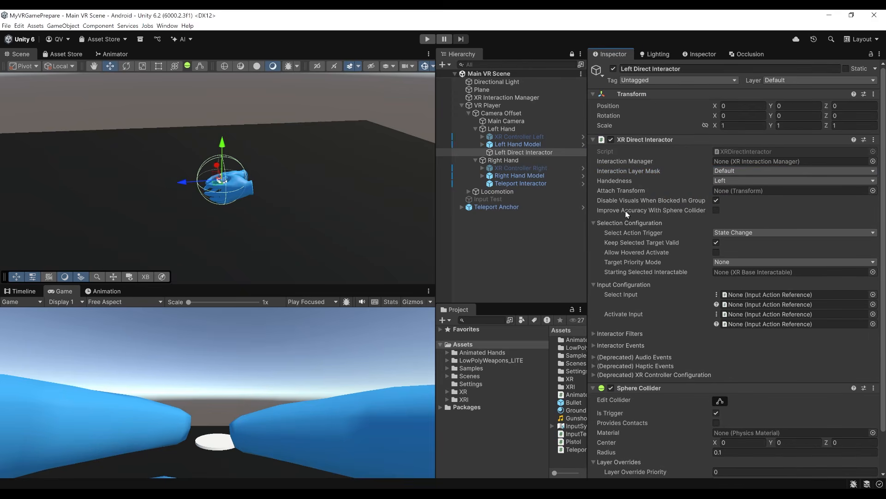
click(716, 210)
Assign XRI Left Interaction/Select and XRI Left Interaction/Select Value as the left interactor's two Select Input references.
scroll(777, 290, down, 1)
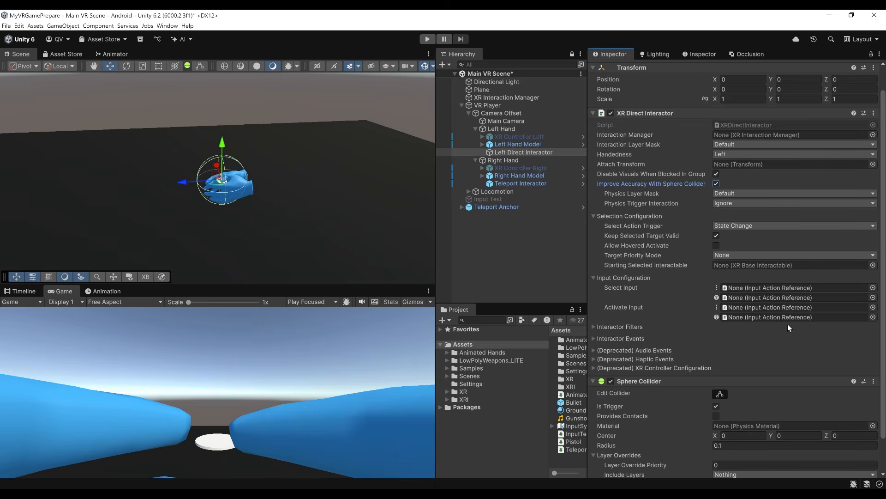
click(872, 287)
text(Select)
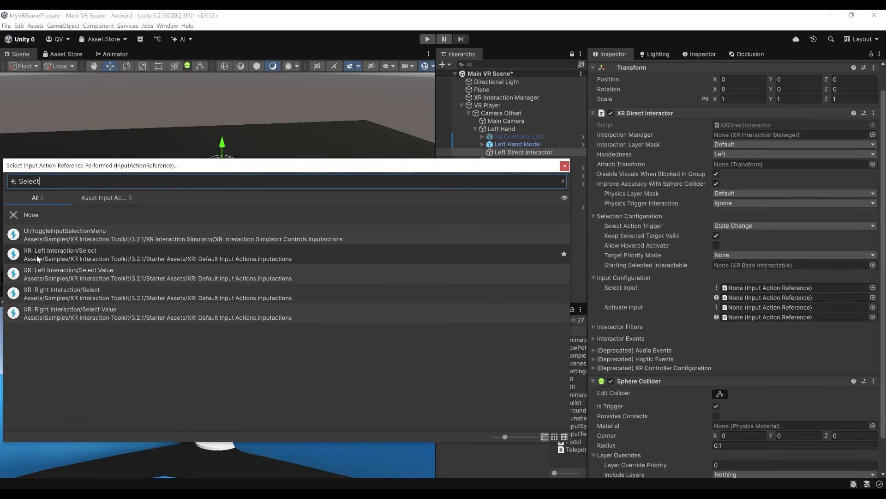
double_click(79, 253)
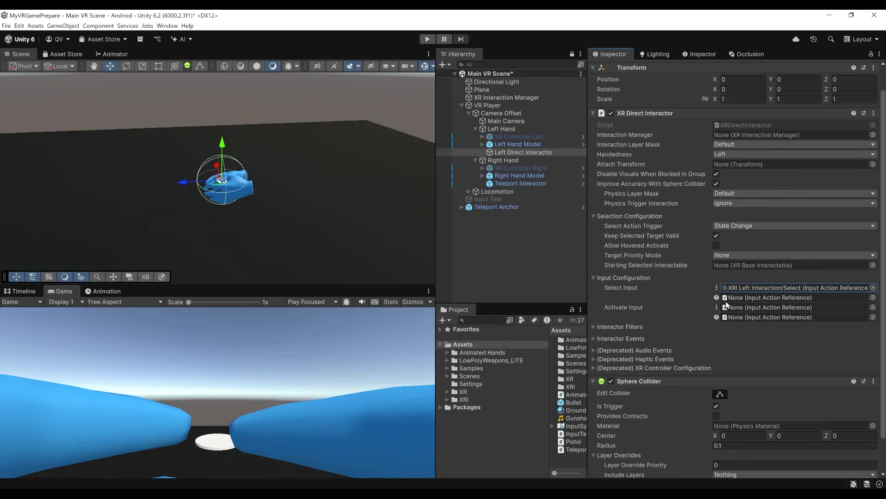
click(872, 297)
text(select)
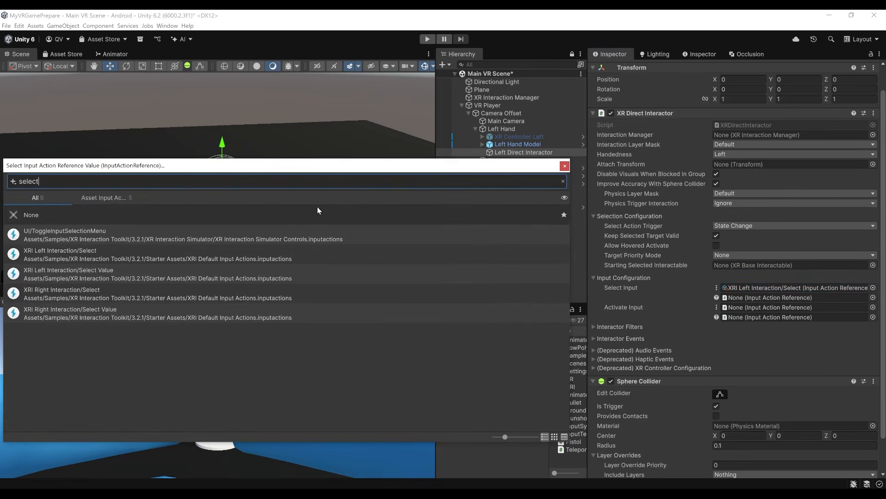
double_click(79, 274)
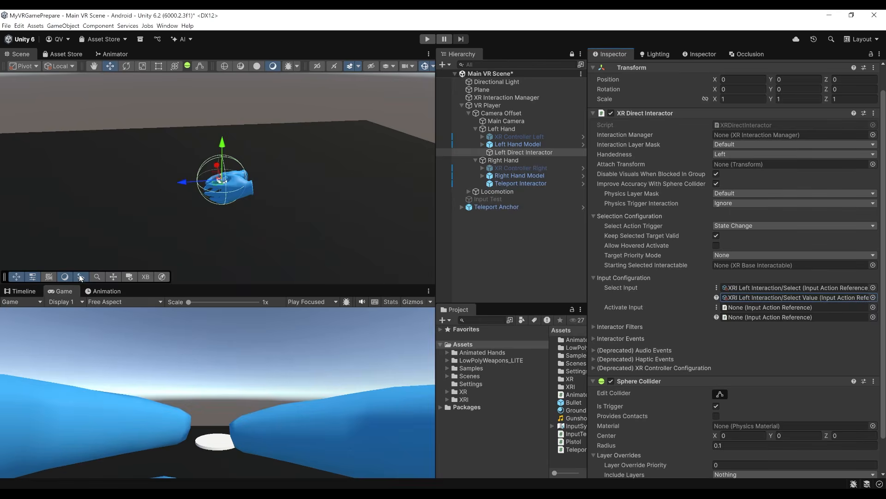
Assign XRI Left Interaction/Activate and XRI Left Interaction/Activate Value as the two Activate Input references, and save the scene.
click(873, 307)
text(activat)
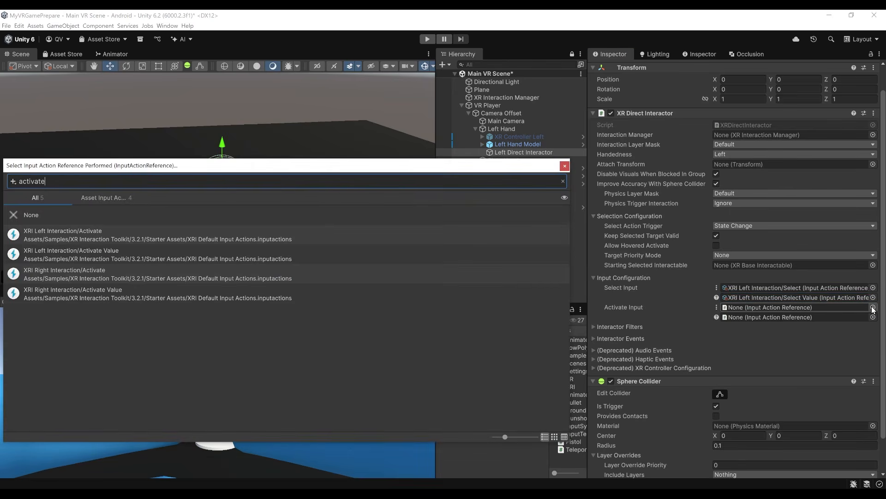
text(e)
double_click(80, 232)
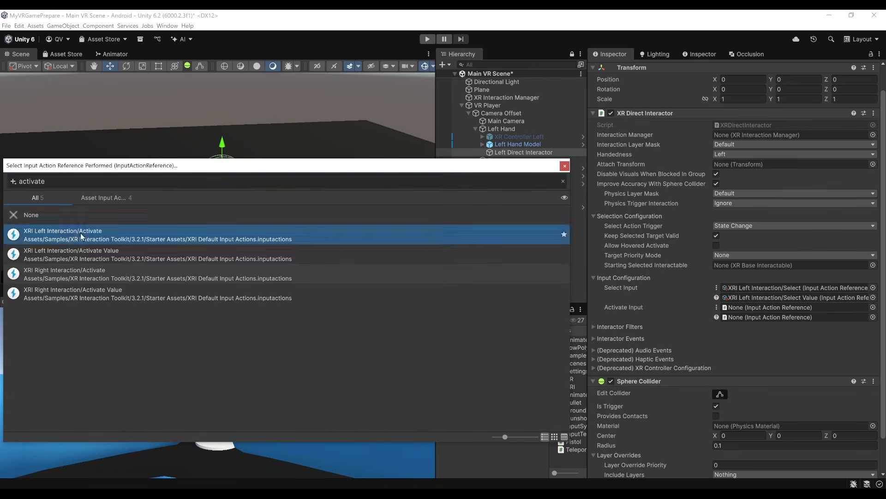
click(873, 317)
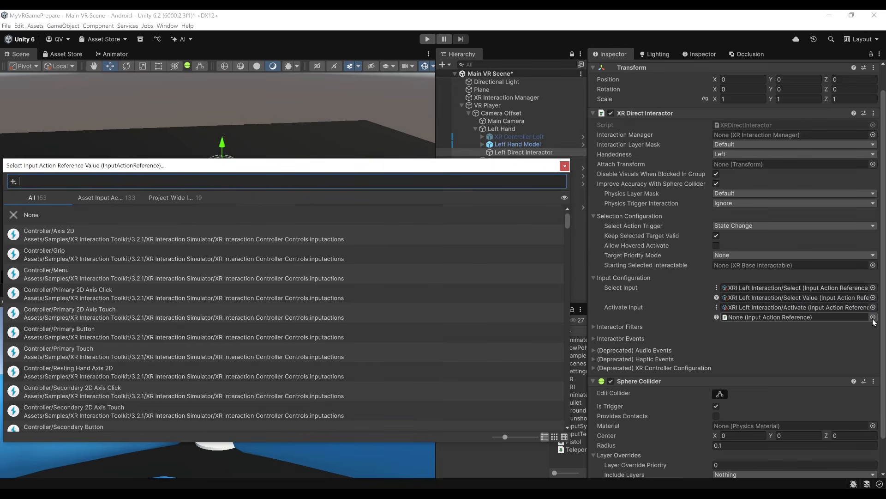
text(activate)
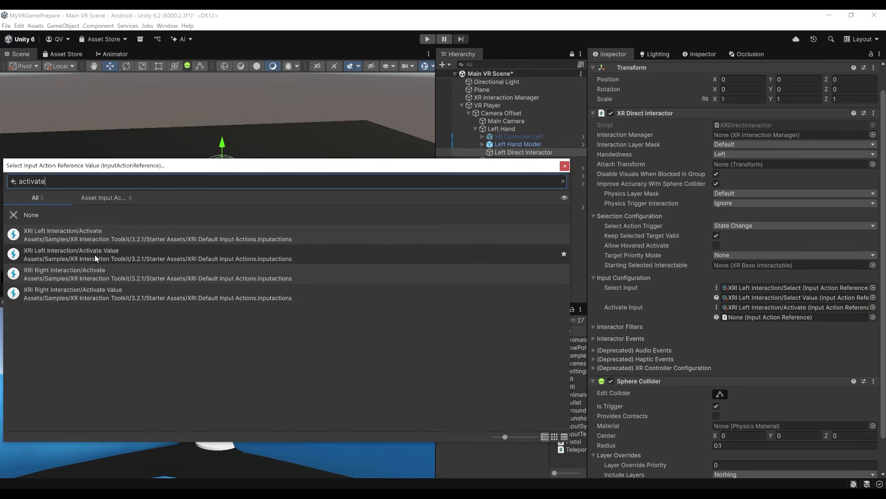
double_click(95, 253)
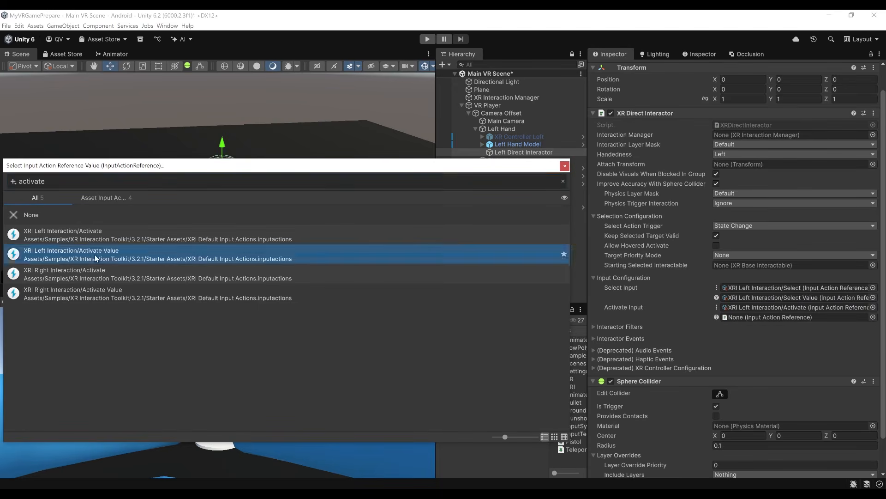
key(ctrl+s)
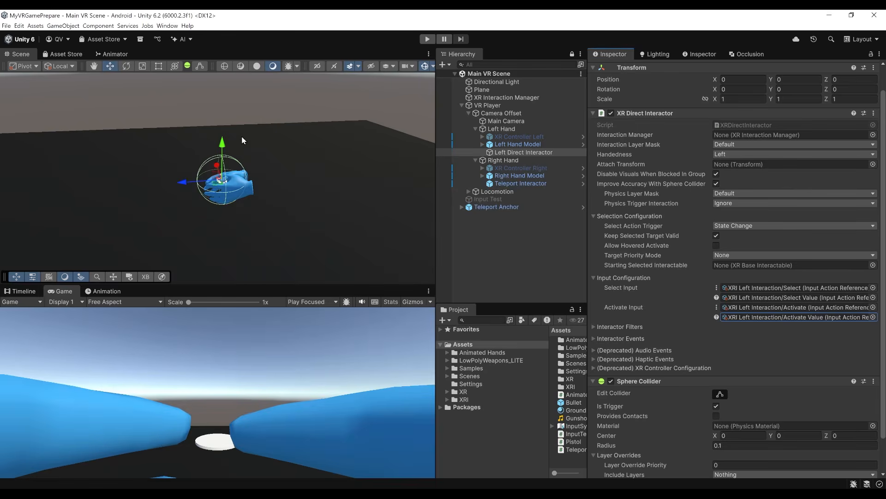
Duplicate Left Direct Interactor and move the copy under Right Hand.
alt+drag(263, 141, 304, 146)
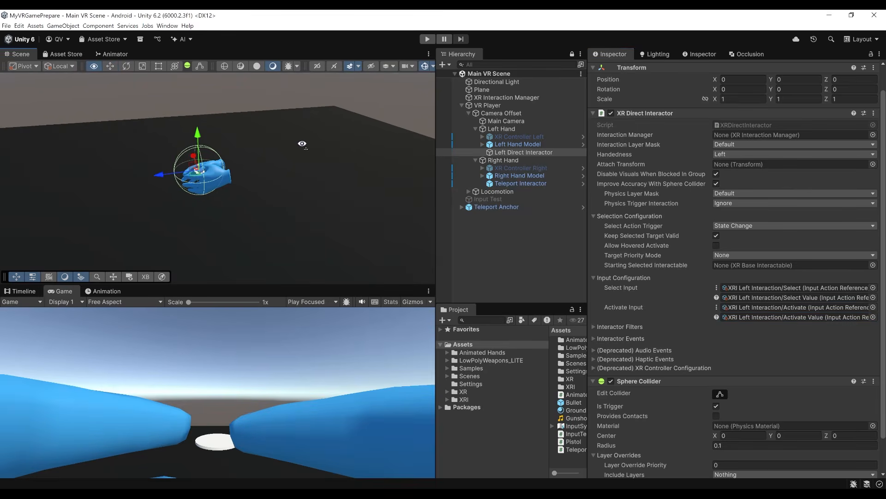
click(522, 151)
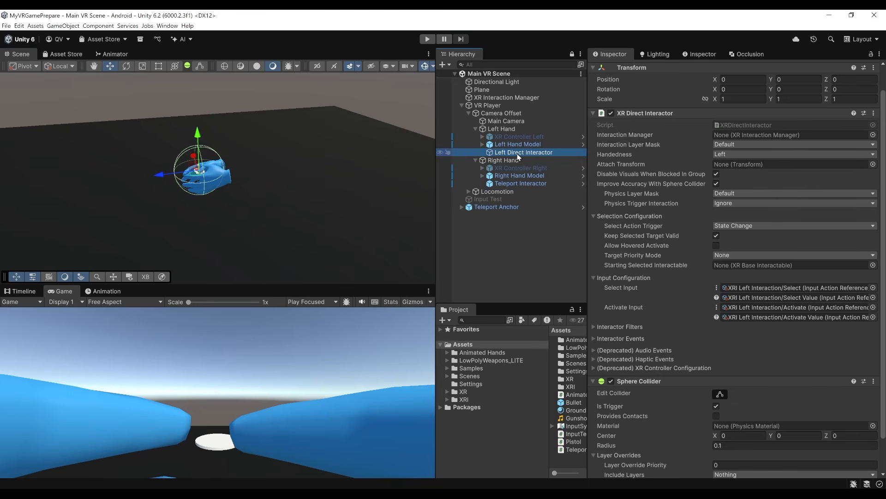
key(ctrl+d)
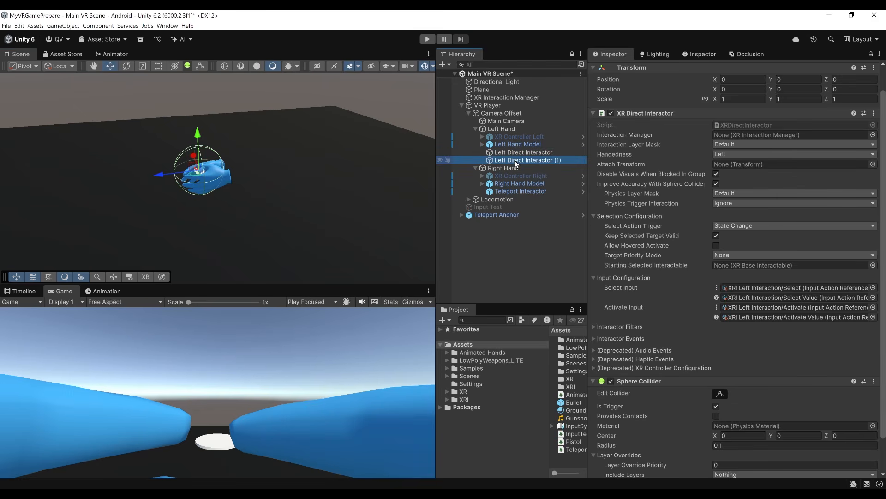
drag(517, 163, 506, 169)
Rename the duplicated interactor under Right Hand as Right Direct Interactor.
click(522, 192)
key(Home)
key(ctrl+Delete)
text(Right)
key(End)
key(BackSpace)
key(BackSpace)
key(BackSpace)
key(BackSpace)
key(Return)
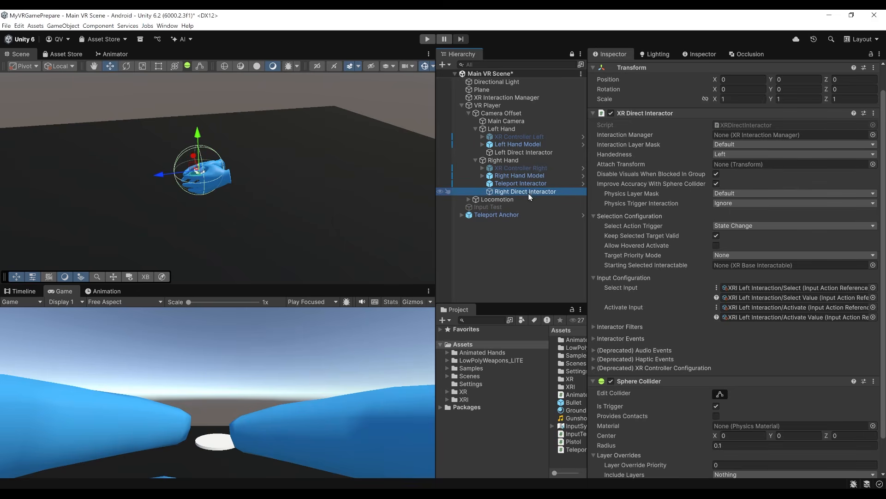
Set the handedness of Right Direct Interactor to Right.
click(747, 153)
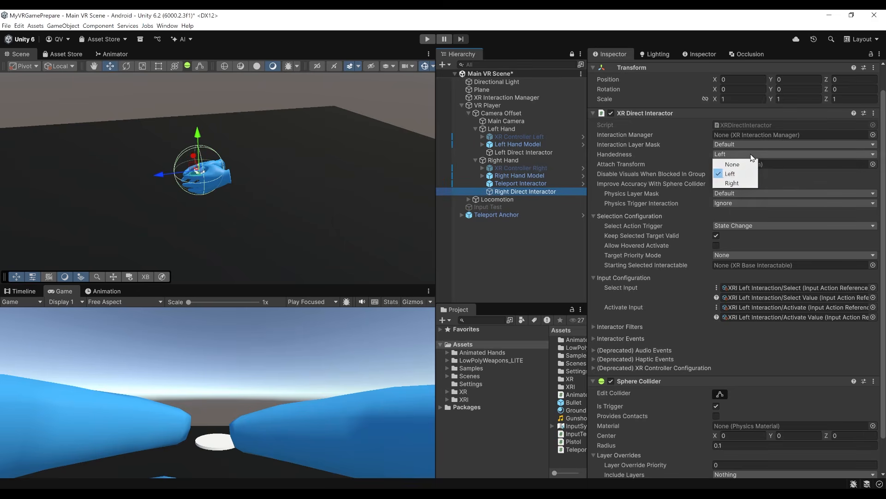
click(739, 184)
scroll(727, 281, down, 1)
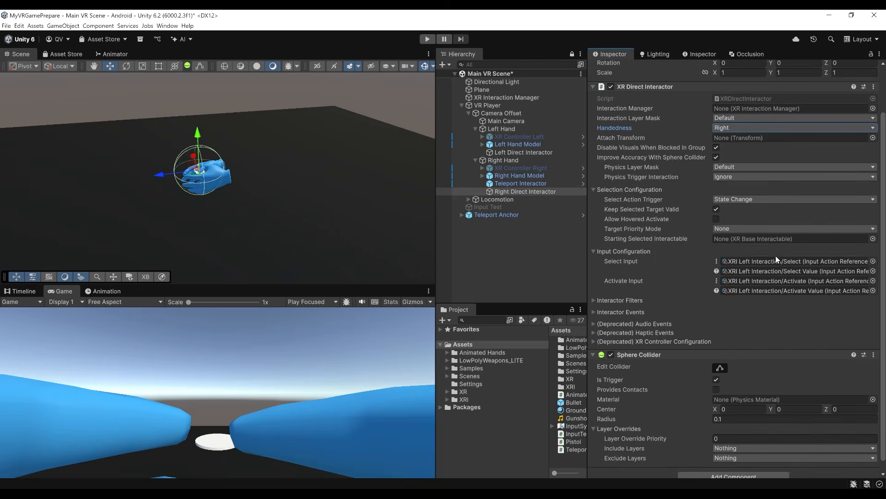
Assign XRI Right Interaction/Select as the first Select Input reference and try to assign XRI Right Interaction/Select Value as the second.
click(874, 262)
text(select)
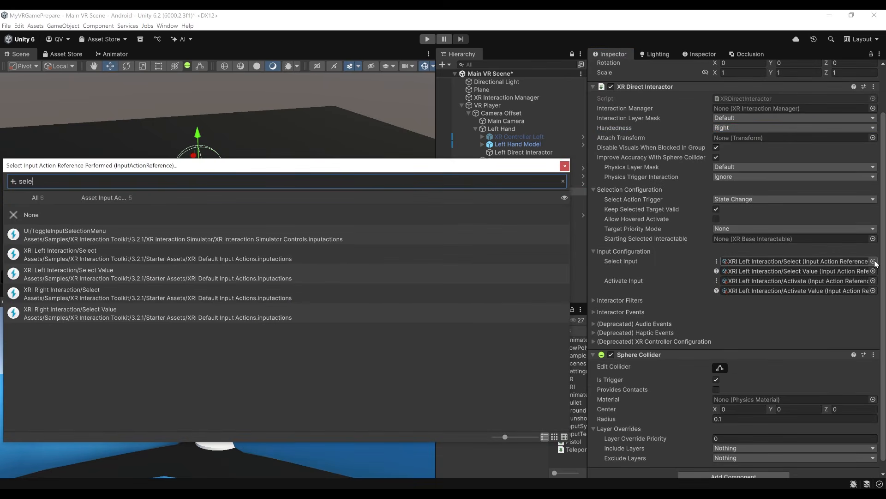
double_click(77, 299)
click(873, 271)
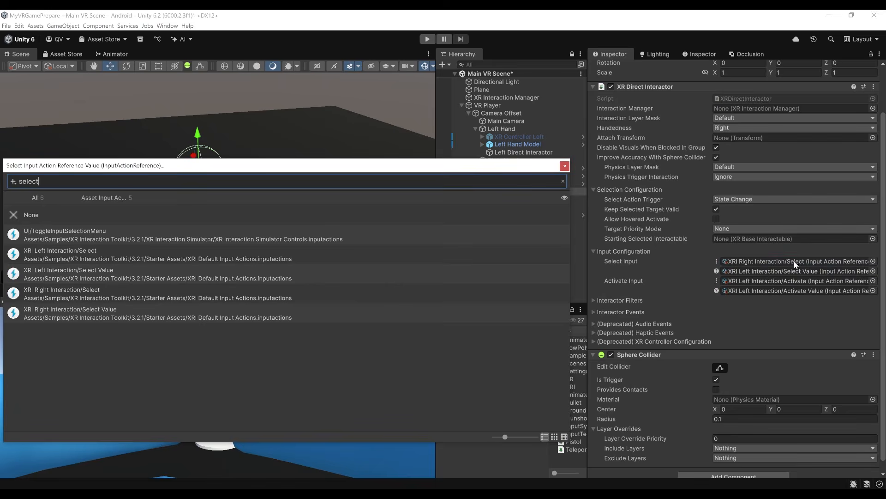
click(72, 314)
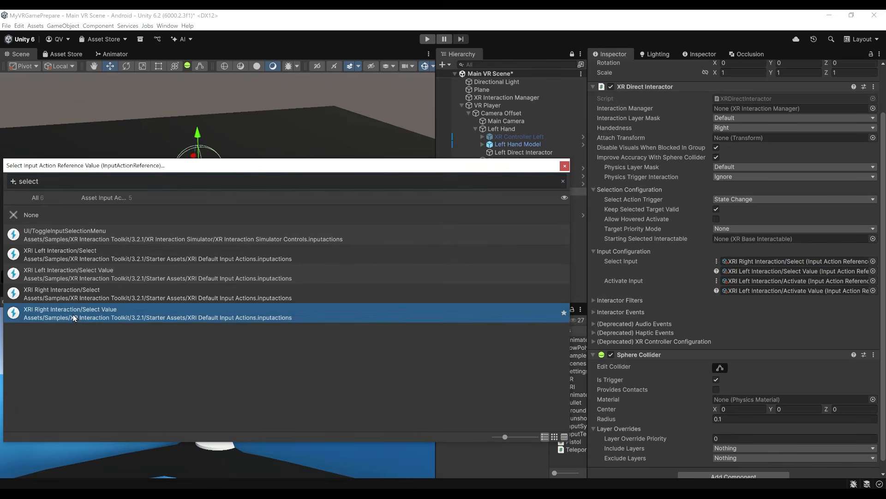
double_click(73, 314)
Assign XRI Right Interaction/Activate and XRI Right Interaction/Activate Value as the two Activate Input references.
click(873, 280)
text(activate)
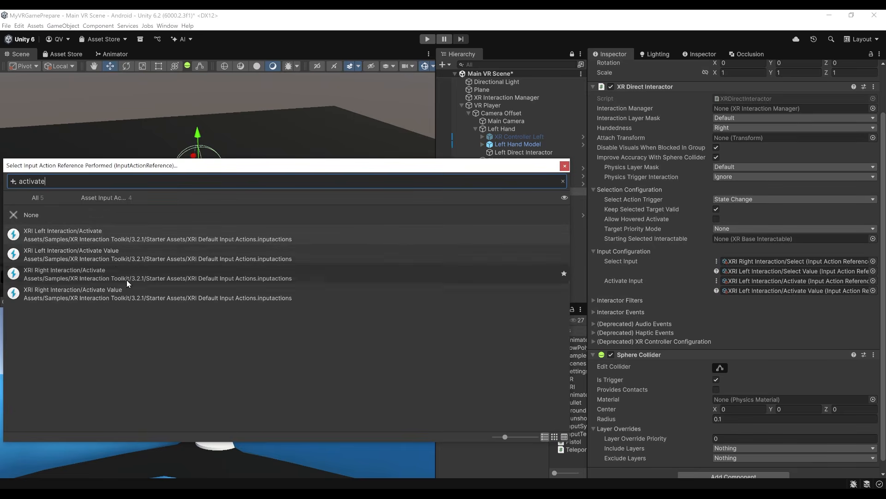
double_click(91, 273)
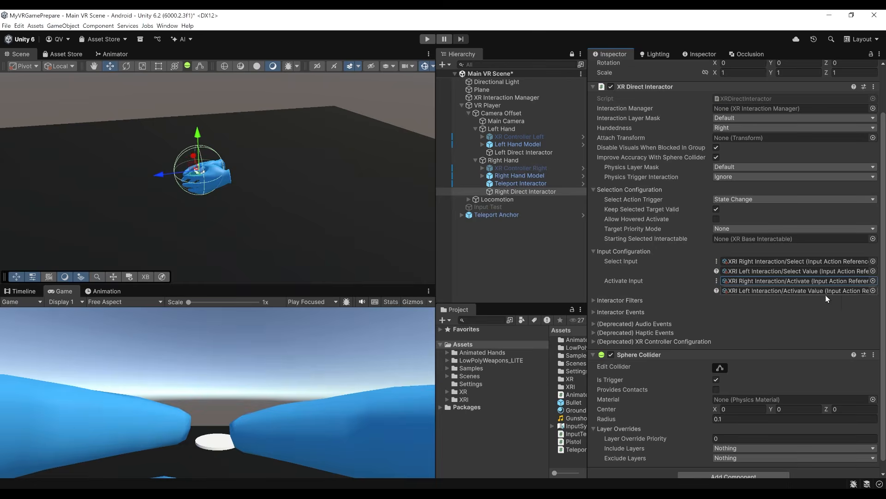
click(874, 291)
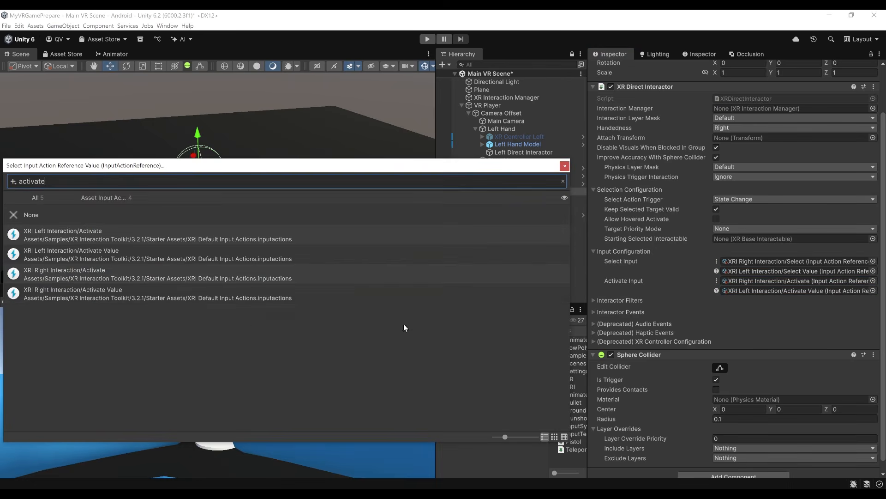
double_click(81, 298)
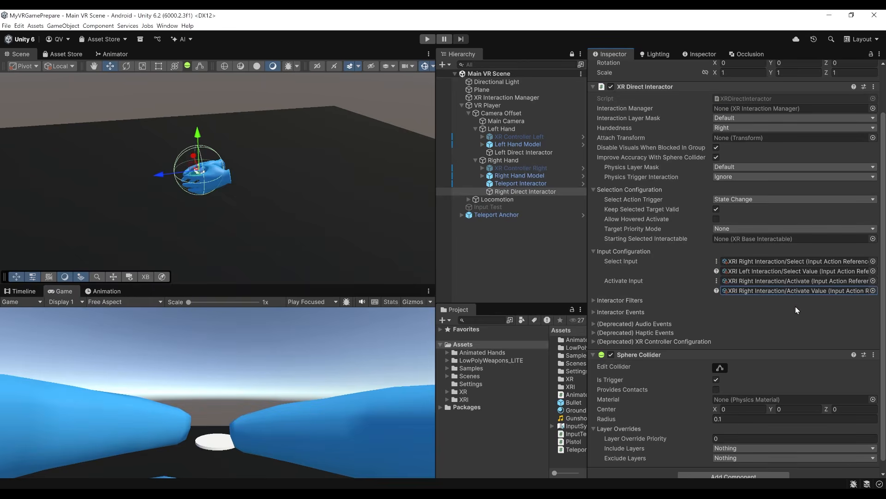
Assign XRI Right Interaction/Select Value as the second Select Input reference of Right Direct Interactor, and save the scene.
click(873, 271)
key(BackSpace)
key(BackSpace)
key(BackSpace)
key(BackSpace)
key(BackSpace)
key(BackSpace)
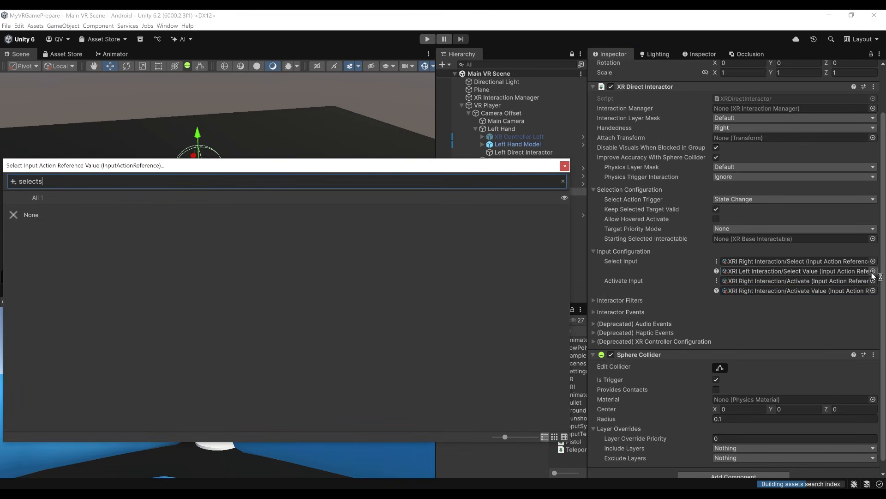
text(select)
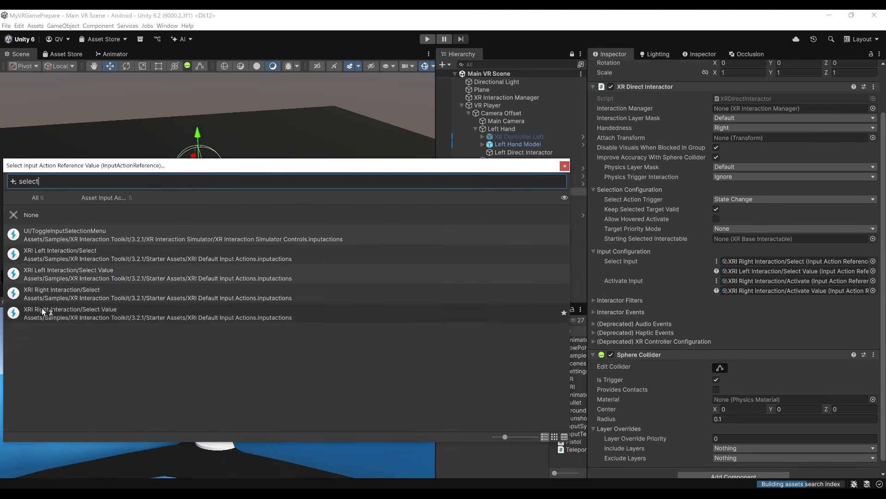
click(58, 297)
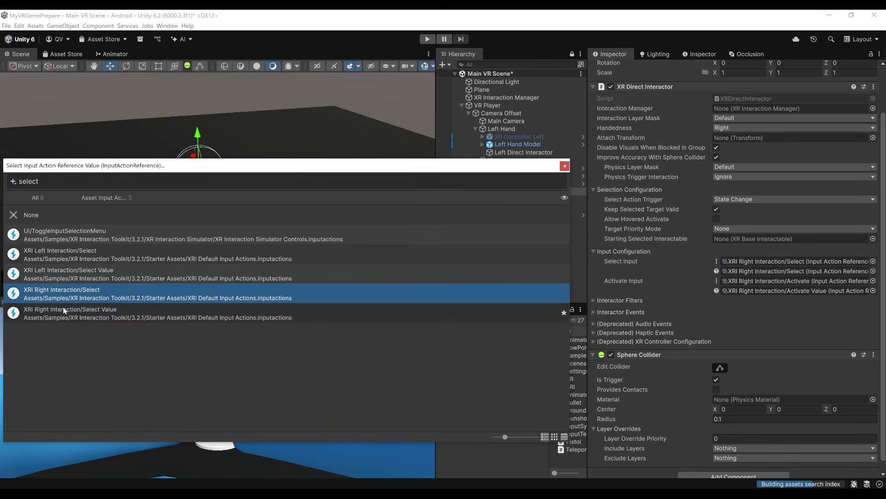
click(64, 311)
double_click(64, 311)
key(ctrl+s)
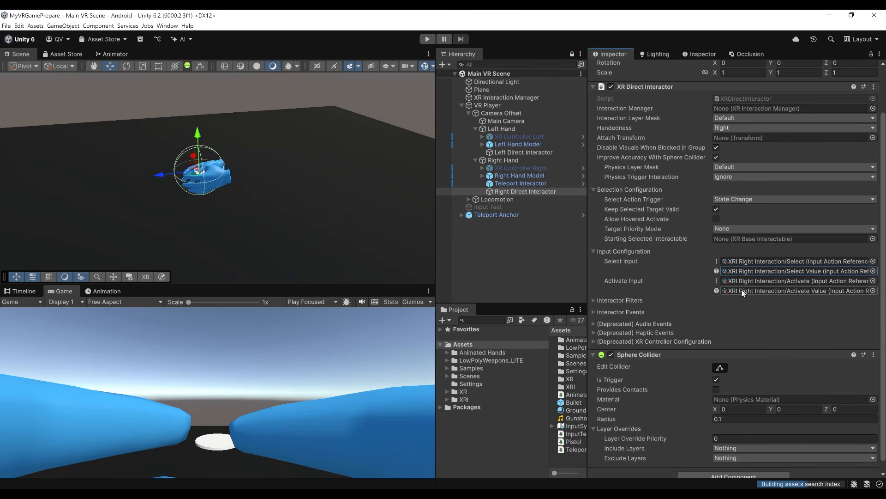
Add a cube at the root of the scene and set its X position to 0.
click(526, 152)
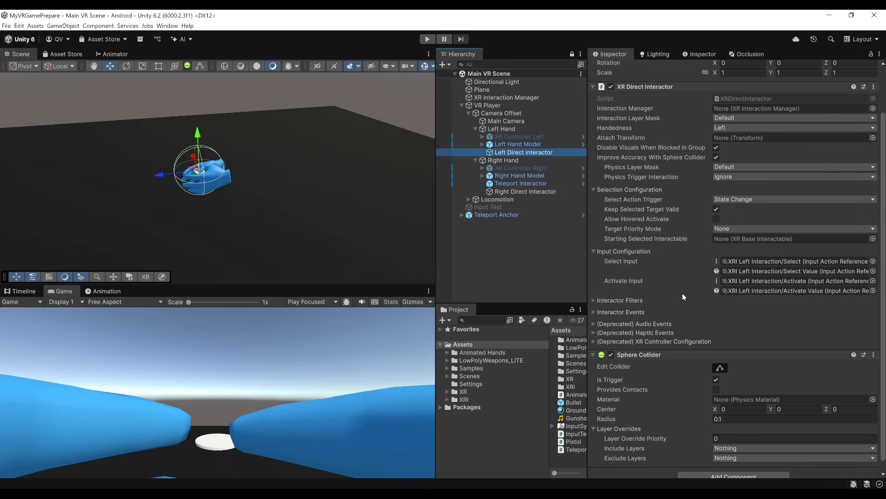
right_drag(309, 194, 201, 216)
key(s)
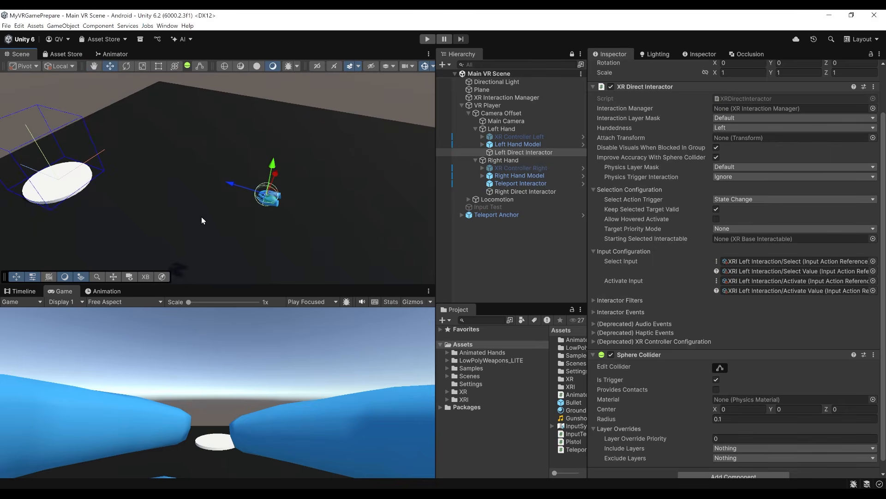
key(s)
right_drag(201, 217, 185, 183)
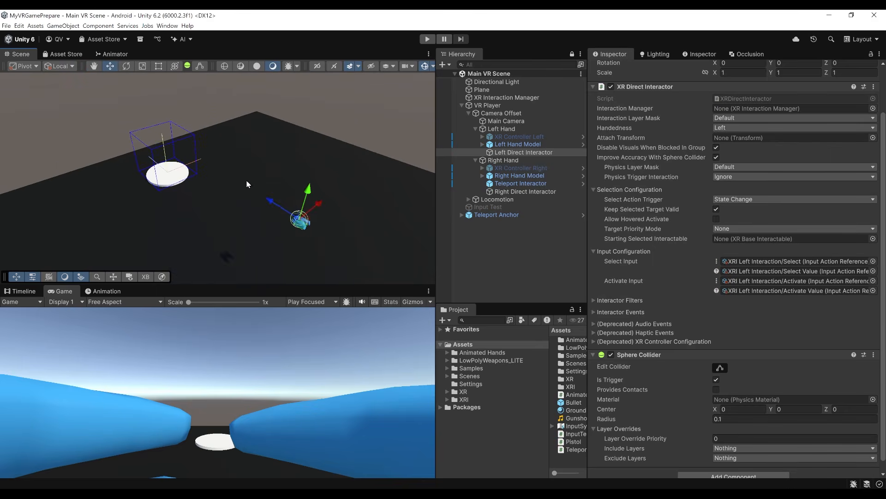
click(462, 106)
click(476, 155)
right_click(459, 156)
mouse_move(497, 307)
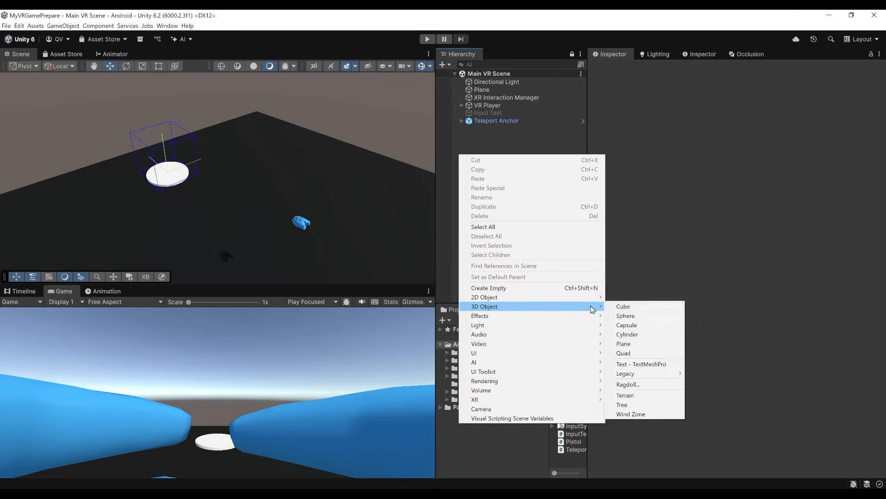
click(619, 307)
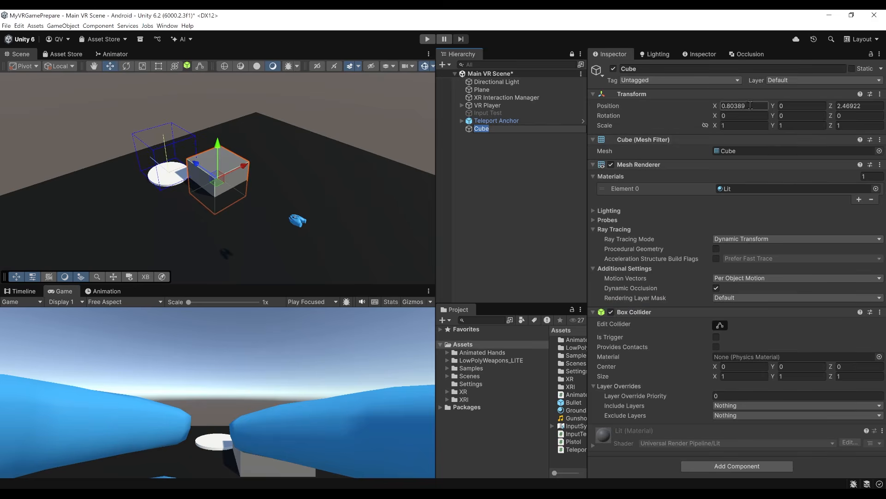
click(748, 105)
text(0)
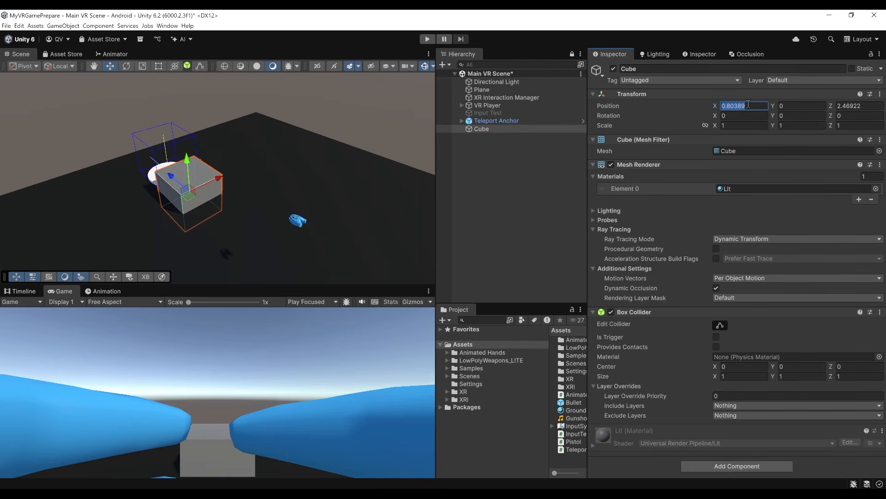
Move the cube in front of the player's hands, to about Y 0.383 and Z 0.845.
drag(178, 180, 226, 221)
key(f)
drag(218, 143, 223, 122)
scroll(257, 189, down, 5)
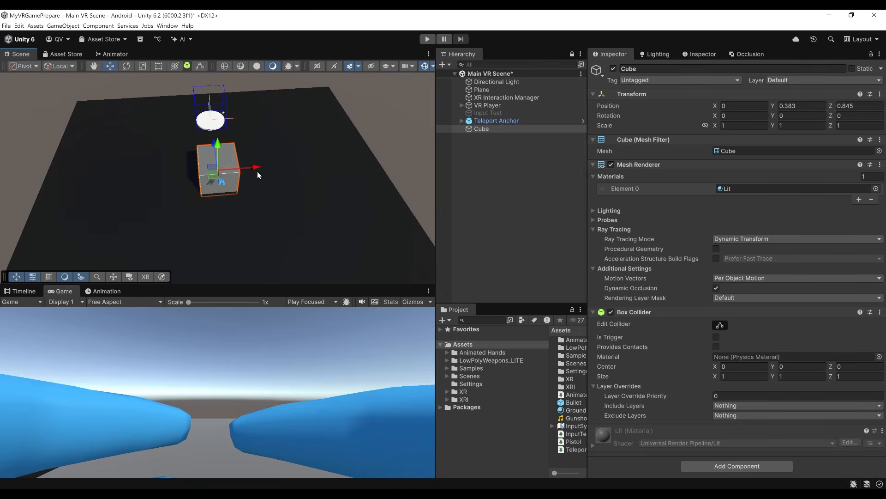
Stretch the cube along its X axis to a scale of about 3.113.
key(r)
drag(254, 165, 346, 159)
scroll(250, 218, up, 5)
alt+drag(239, 173, 325, 186)
alt+drag(299, 128, 252, 146)
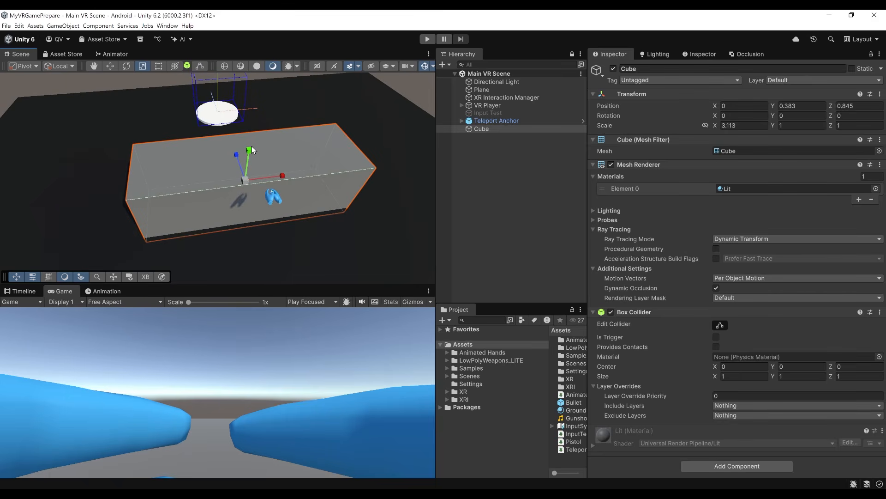
right_drag(247, 151, 277, 118)
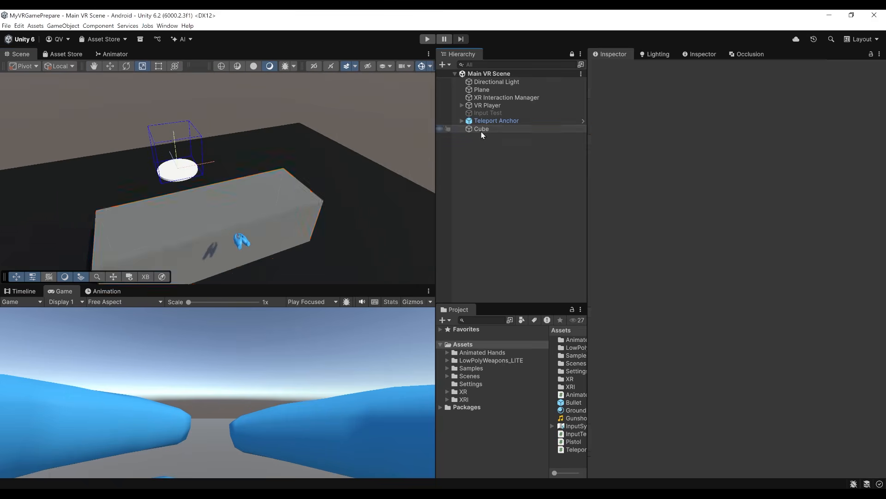
Rename the stretched cube as Table and save the scene.
click(483, 132)
key(F2)
text(Tabl)
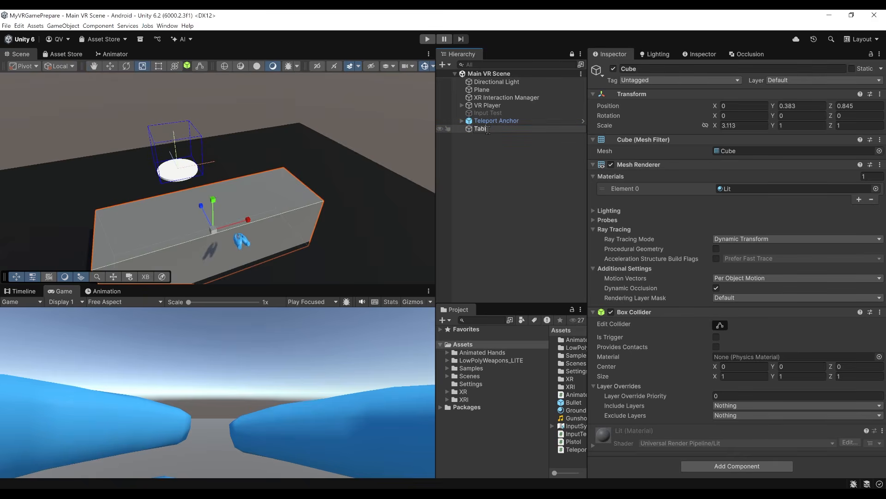
text(e)
key(Return)
key(ctrl+s)
Add a second cube at the root of the scene, keeping the default name Cube.
click(494, 168)
mouse_move(365, 173)
right_down()
mouse_move(329, 215)
mouse_move(370, 180)
mouse_move(388, 136)
mouse_move(390, 200)
right_up()
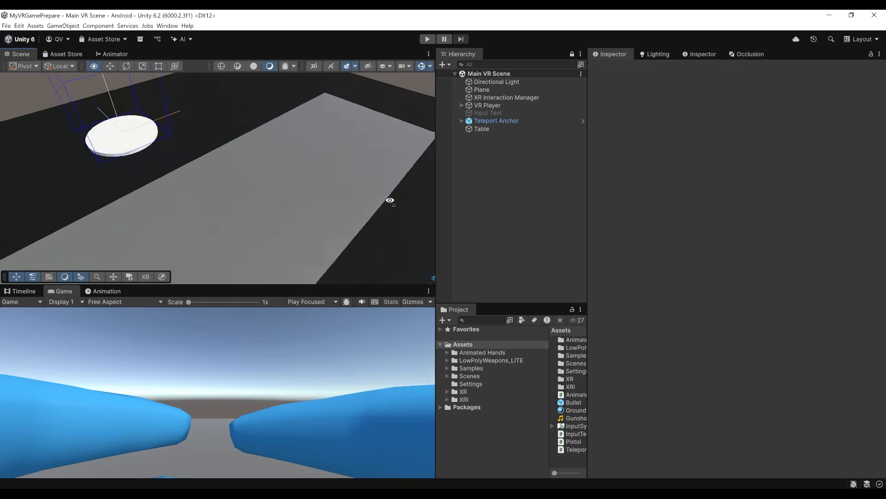
scroll(242, 188, down, 5)
right_click(463, 148)
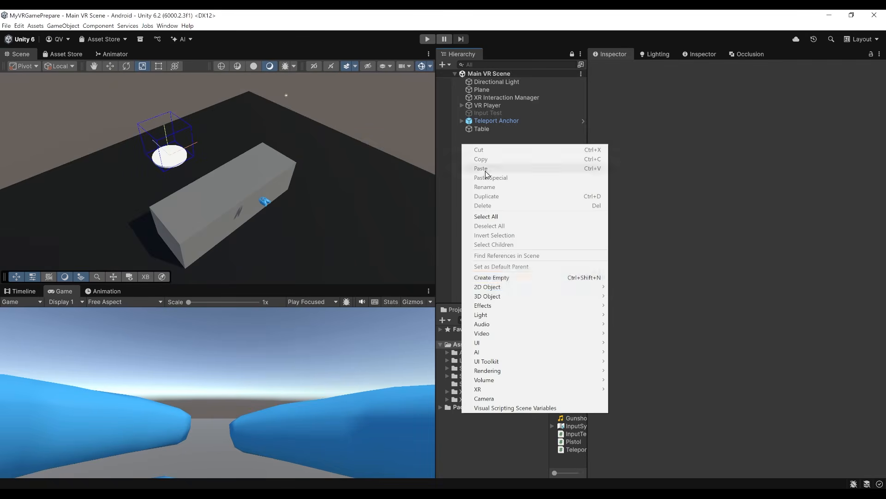
mouse_move(511, 298)
click(622, 296)
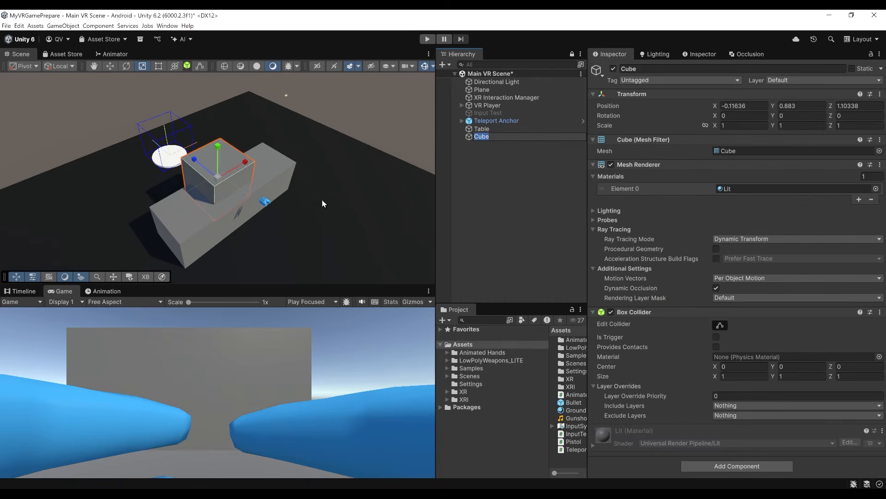
key(Return)
Scale the new cube to 0.1 on every axis and place it on the table at about X -1.134, Y 0.982, Z 0.765.
click(749, 125)
text(0.1)
key(Tab)
text(0.1)
key(Tab)
text(0.1)
drag(214, 146, 193, 241)
right_drag(367, 194, 296, 189)
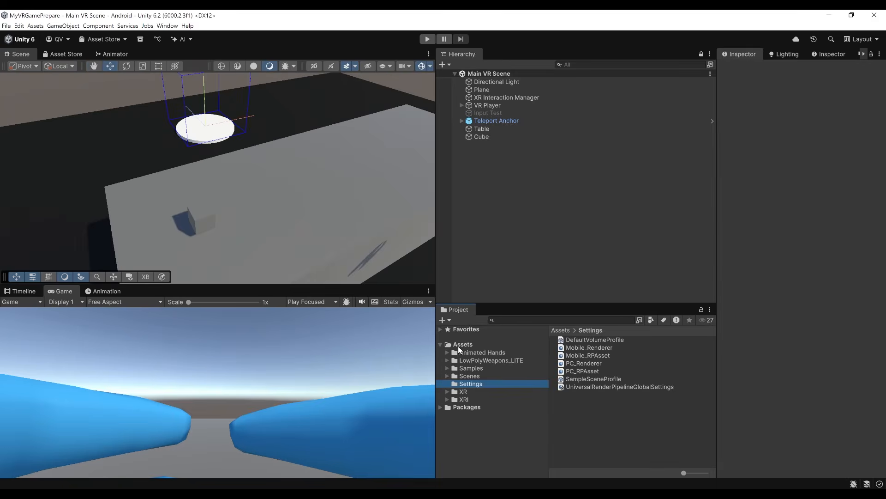
Create a material named White in the Assets folder.
right_click(457, 345)
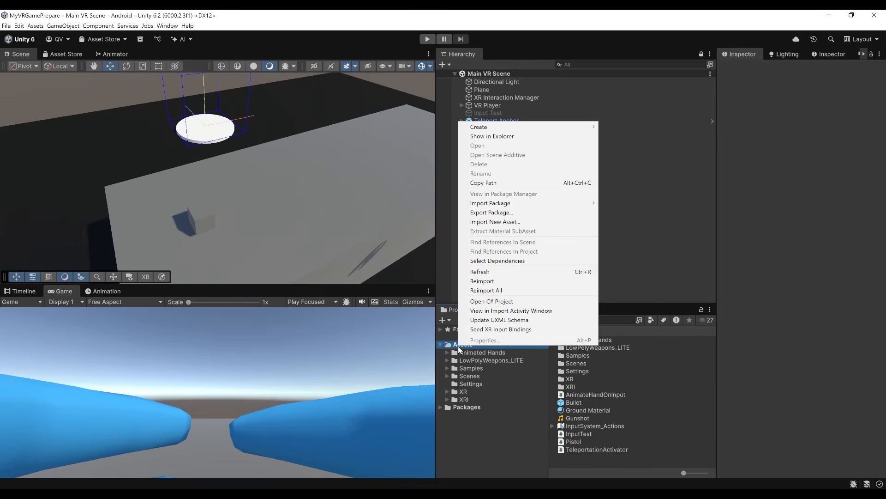
mouse_move(514, 129)
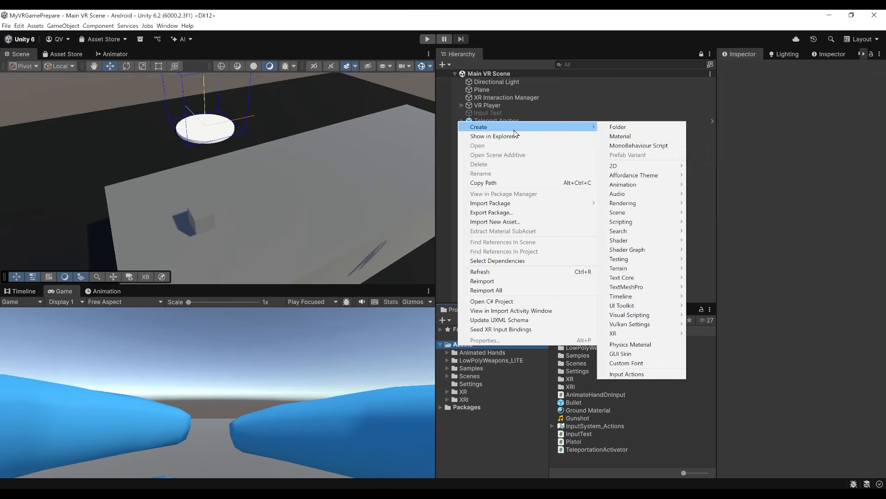
click(636, 136)
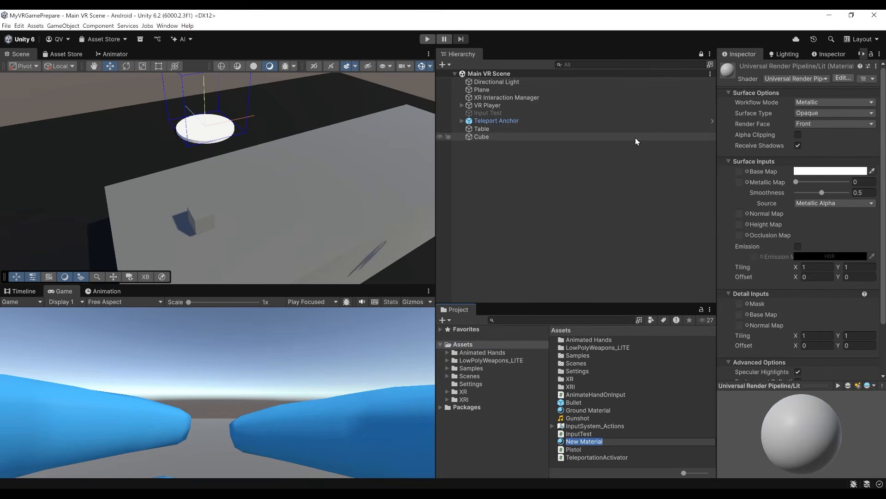
key(Return)
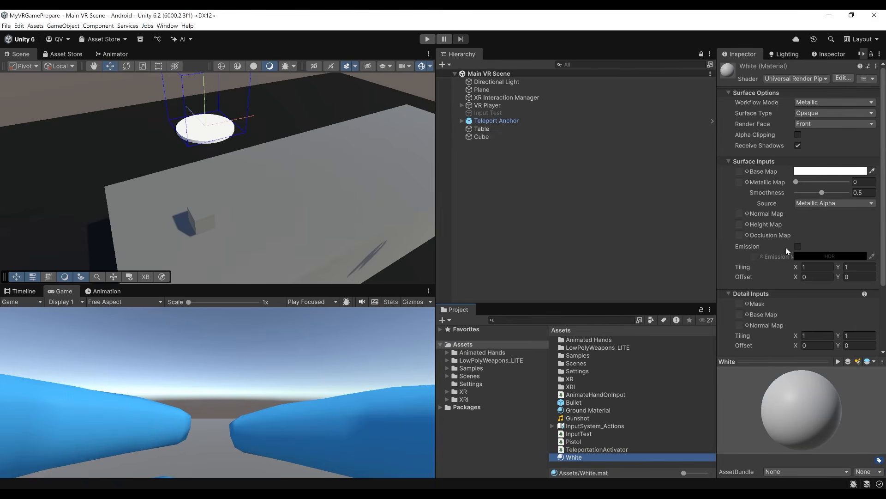
scroll(785, 247, down, 3)
Apply the White material to the small cube on the table.
drag(572, 459, 196, 221)
right_drag(203, 226, 257, 195)
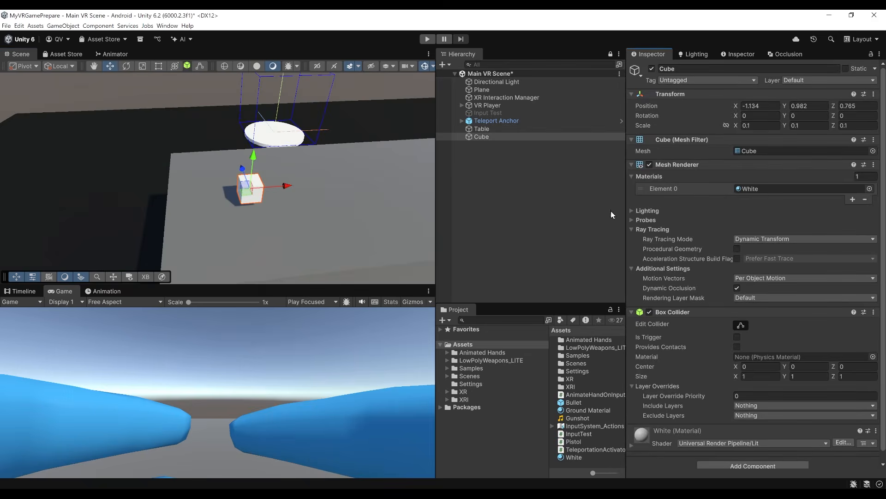
right_drag(347, 178, 400, 173)
Add an XR Grab Interactable component to the small cube and save the scene.
click(686, 163)
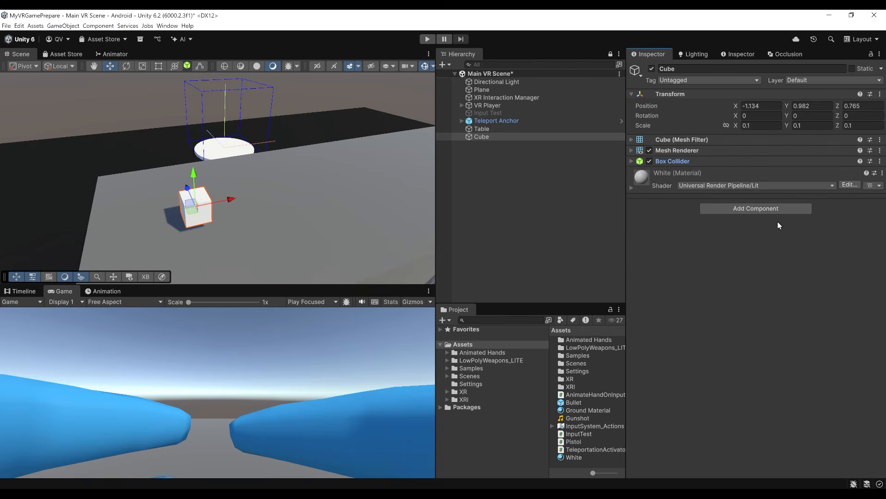
click(761, 211)
text(XRGrab)
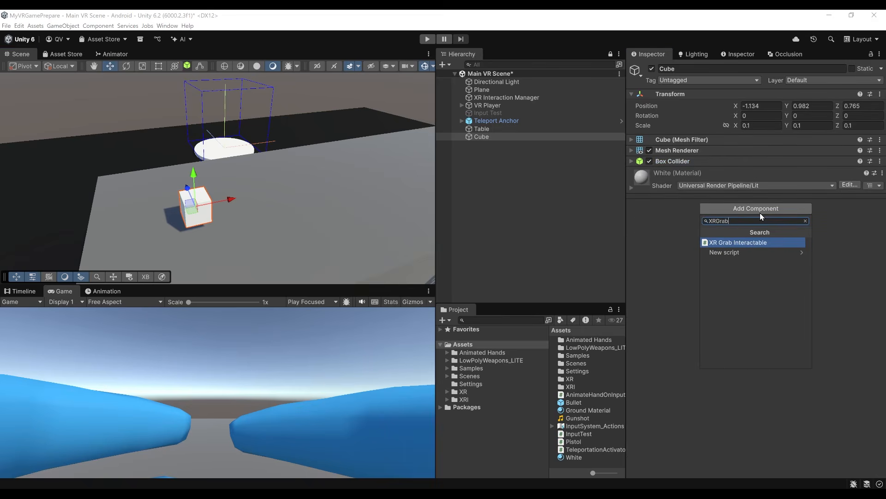
key(Return)
key(ctrl+s)
Examine the Rigidbody and XR Grab Interactable settings of the small cube.
scroll(694, 297, down, 1)
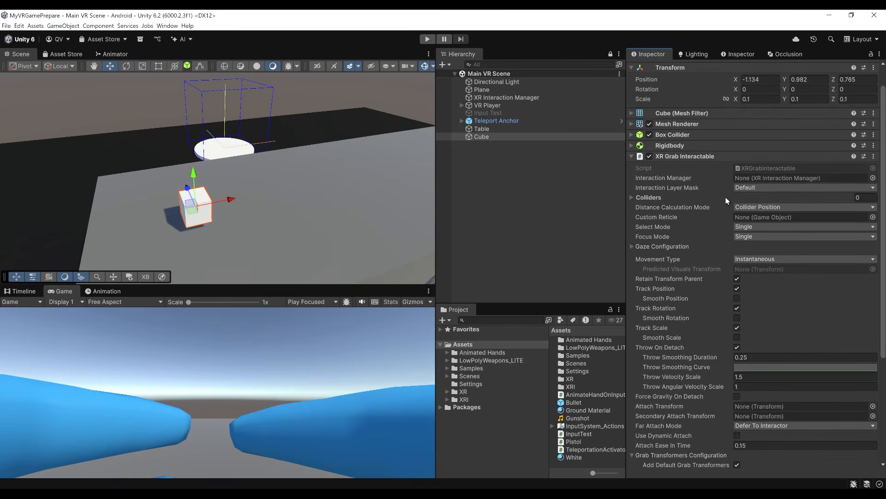
scroll(688, 338, down, 3)
scroll(712, 341, up, 5)
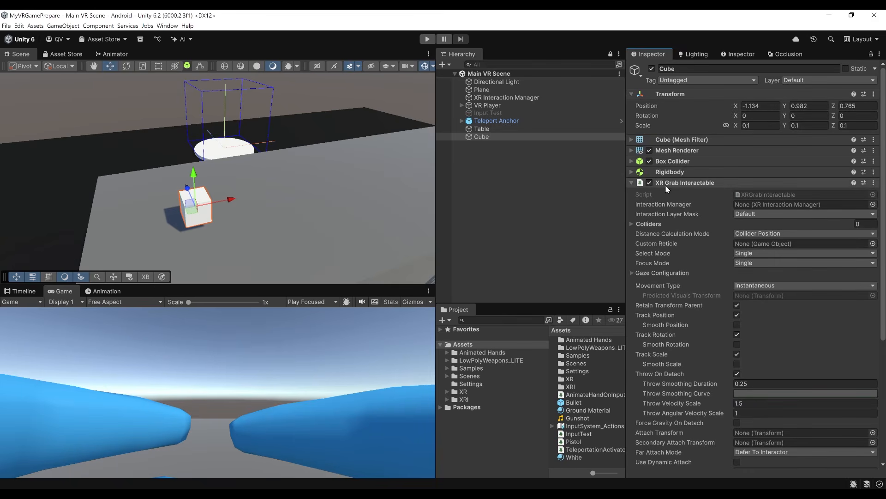
click(676, 172)
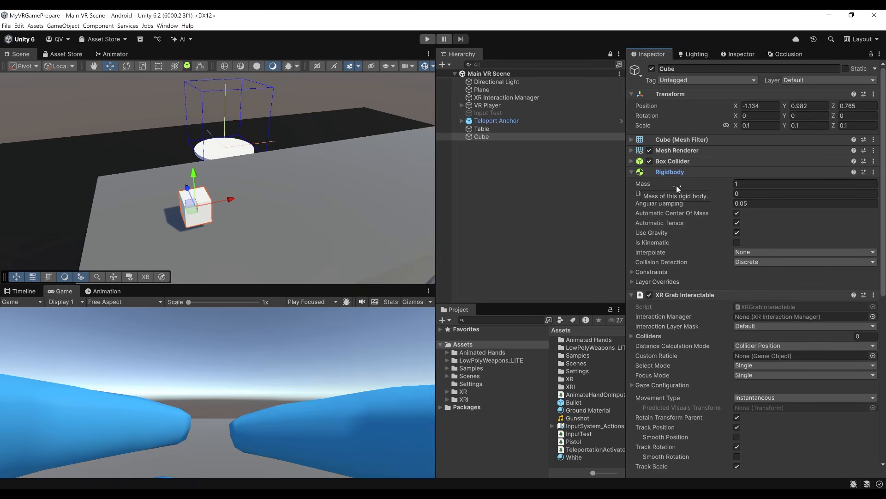
scroll(706, 228, down, 10)
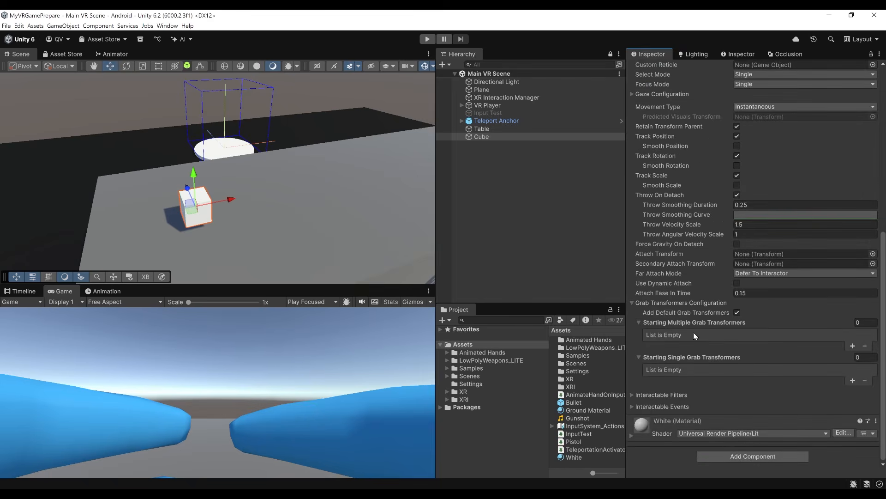
scroll(749, 313, up, 5)
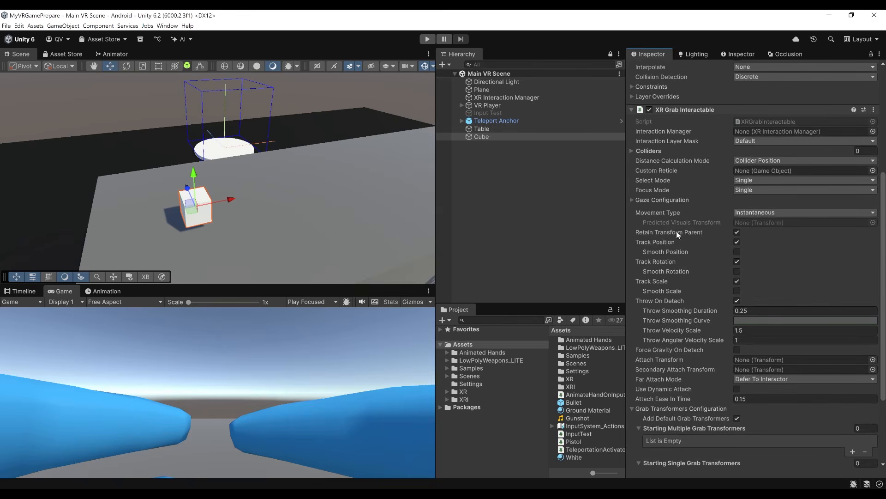
Set the Game view's play behaviour to Play Maximized.
scroll(251, 200, down, 3)
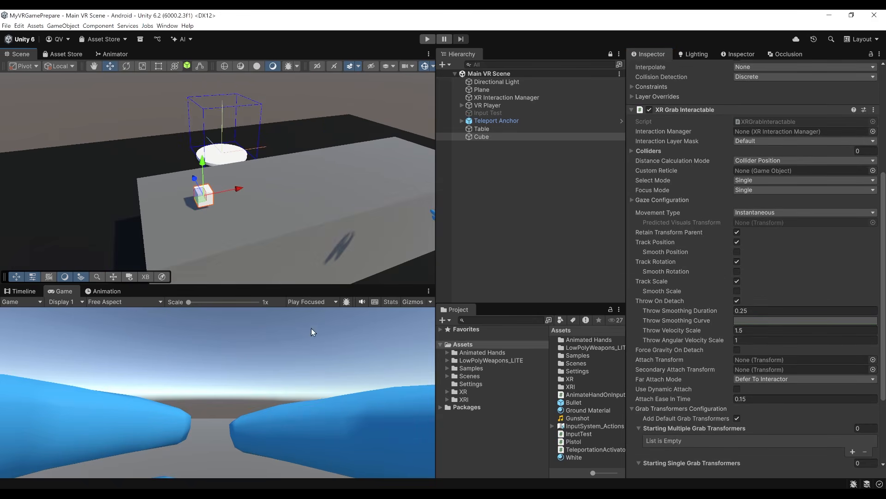
click(310, 302)
click(331, 322)
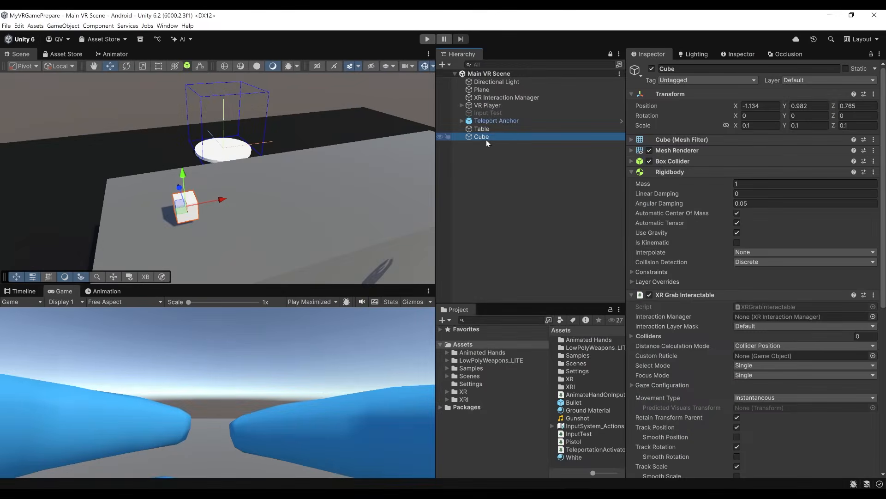
Rename the small cube as Grabbable Cube Attach Transform.
click(489, 137)
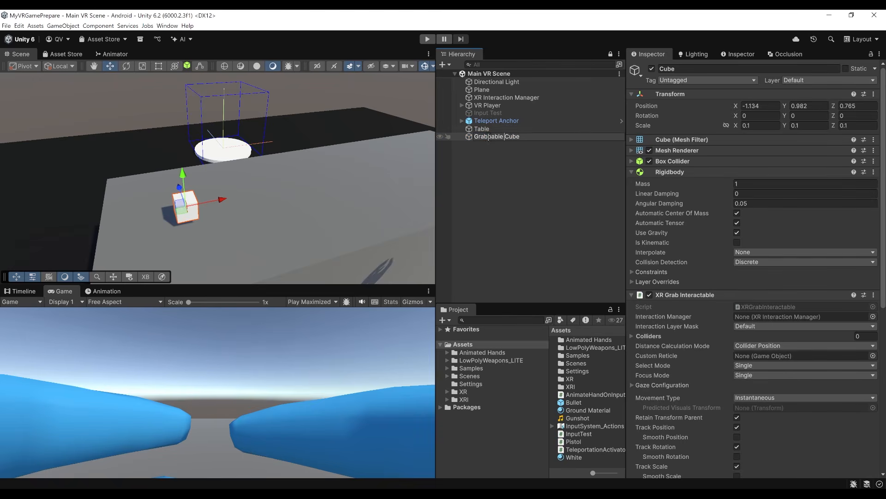
text(Grabbable Cube Attach Transform)
key(Return)
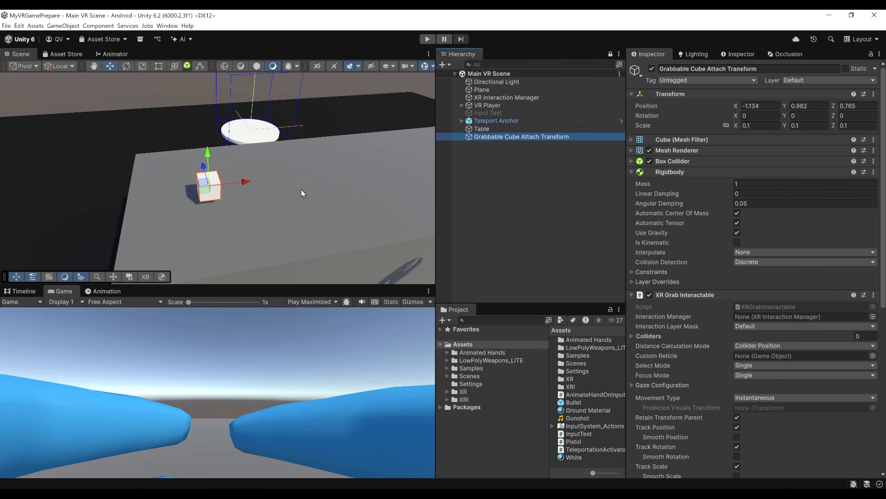
Duplicate the cube beside the original on the table, rename the copy Grabbable Cube Dynamic Attach and save the scene.
key(ctrl+d)
drag(245, 183, 288, 181)
click(545, 145)
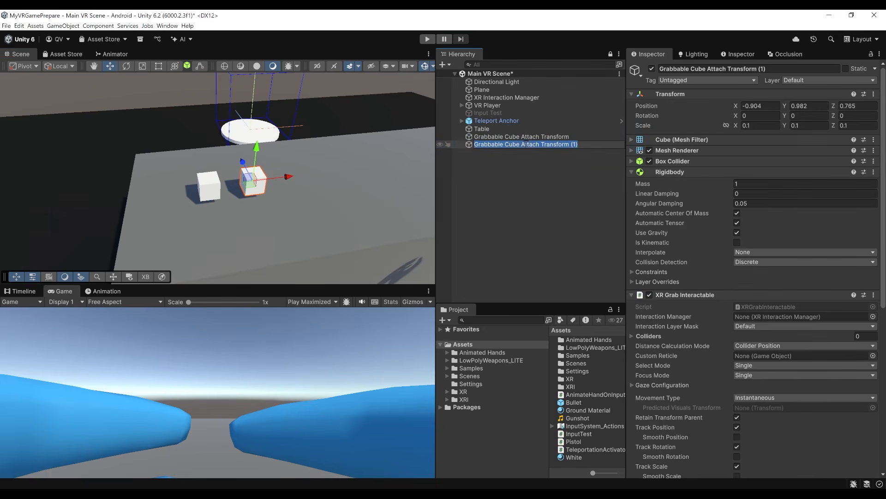
drag(522, 144, 550, 145)
text(Dyn)
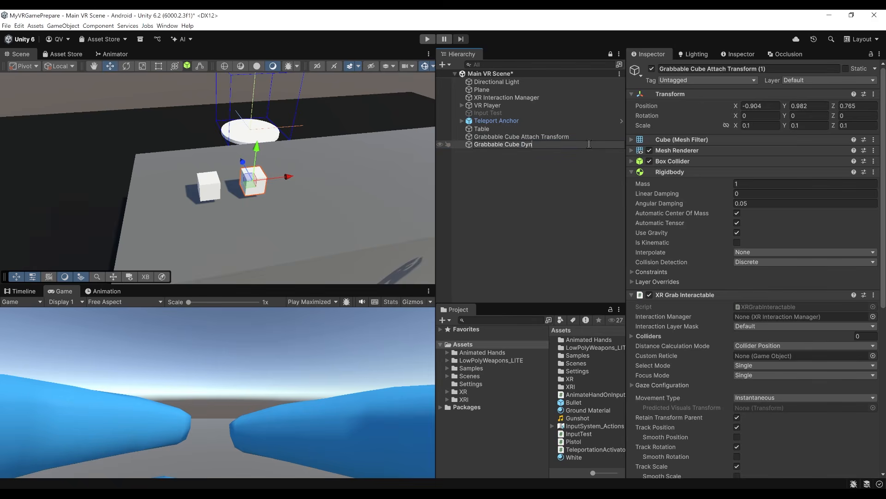
text(amic Attach)
key(Return)
key(ctrl+s)
Enable Use Dynamic Attach in the XR Grab Interactable of Grabbable Cube Dynamic Attach.
scroll(706, 238, down, 10)
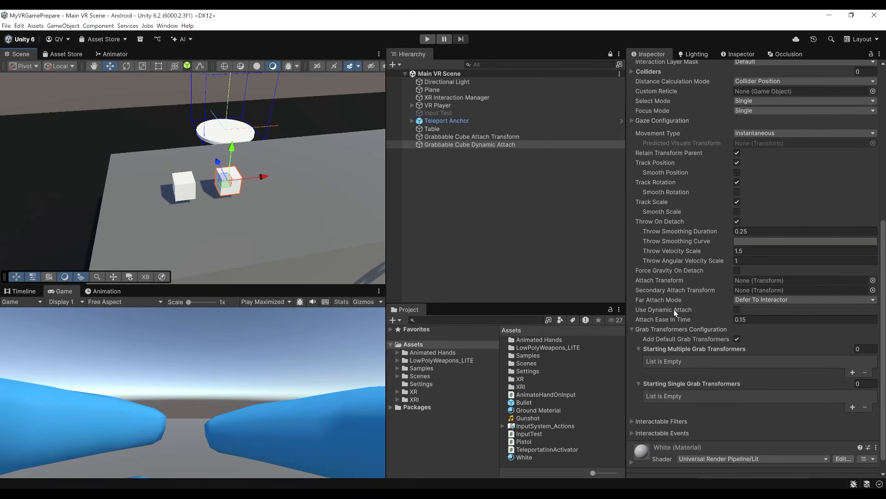
mouse_move(706, 312)
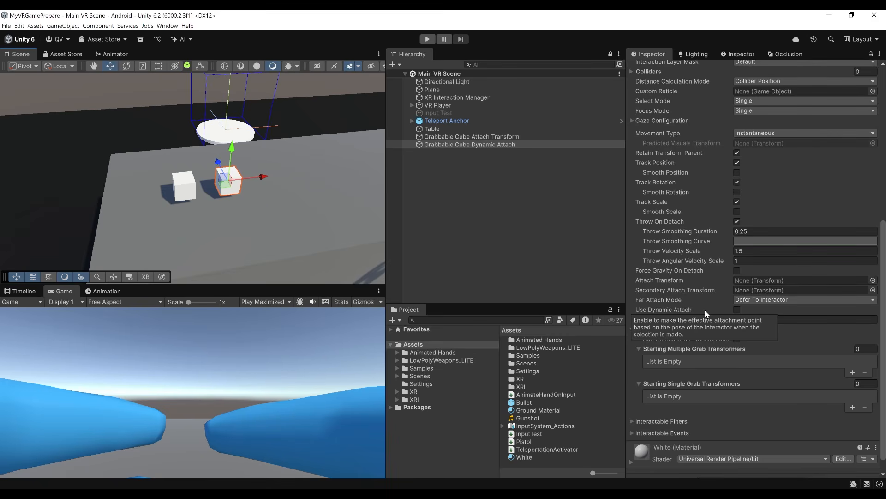
click(738, 309)
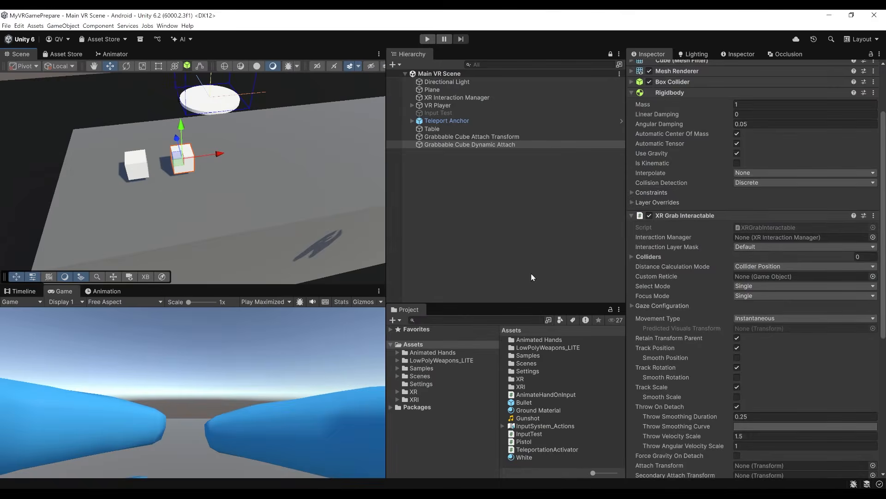
Duplicate Grabbable Cube Dynamic Attach and move the copy along X to a free spot beside it on the table.
scroll(677, 230, down, 2)
scroll(693, 212, down, 4)
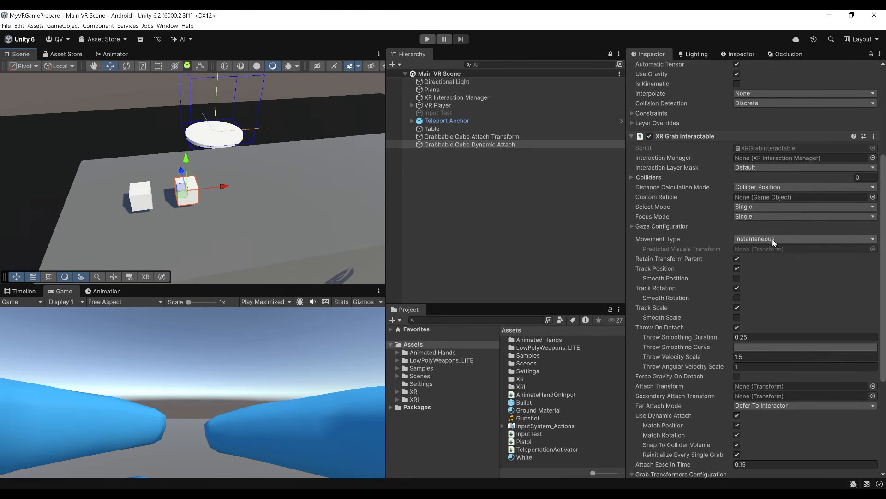
click(772, 239)
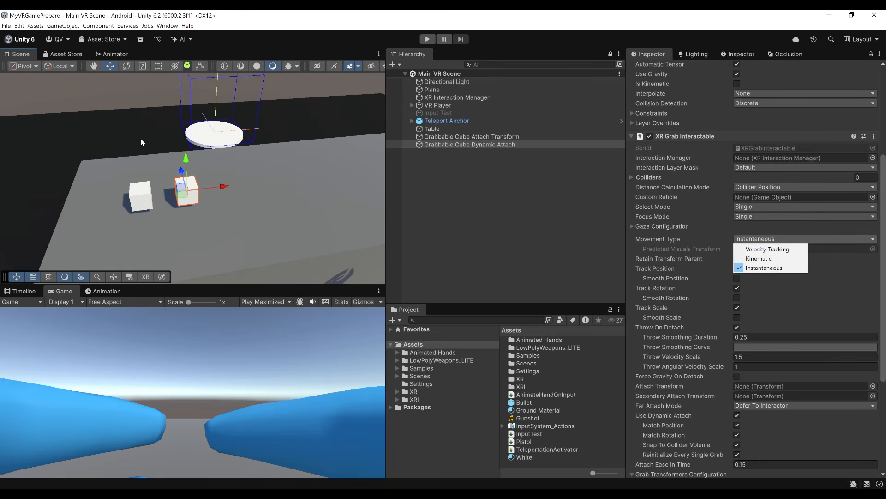
right_drag(197, 139, 215, 139)
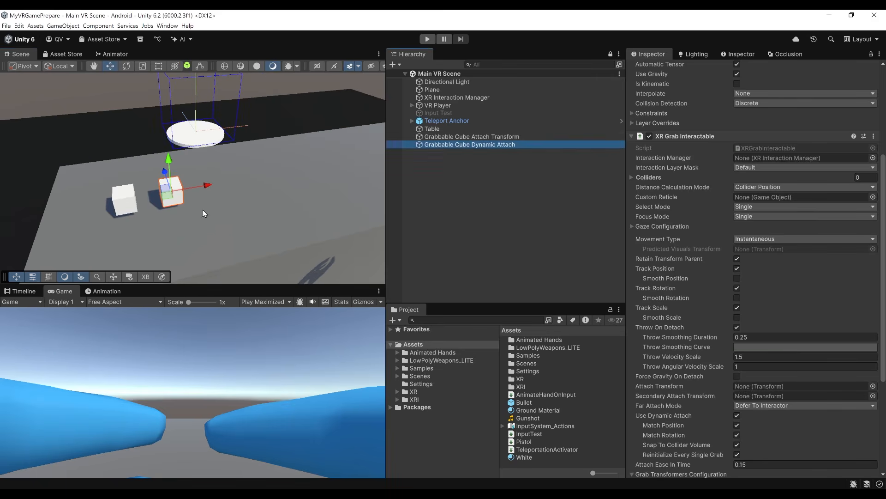
key(ctrl+d)
drag(209, 186, 244, 181)
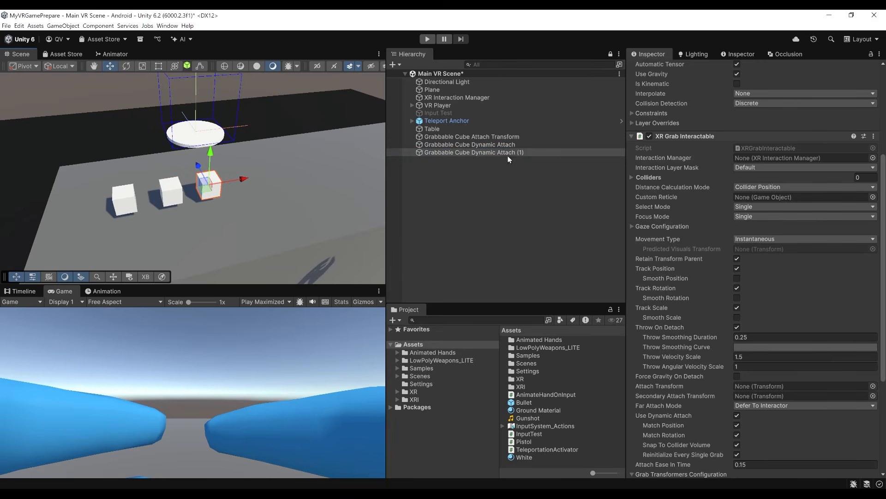
Rename the third cube as Grabbable Cube Dynamic Attach Kinematic and set its Movement Type to Kinematic.
click(526, 154)
click(530, 153)
key(BackSpace)
key(BackSpace)
key(BackSpace)
text(Kinematic)
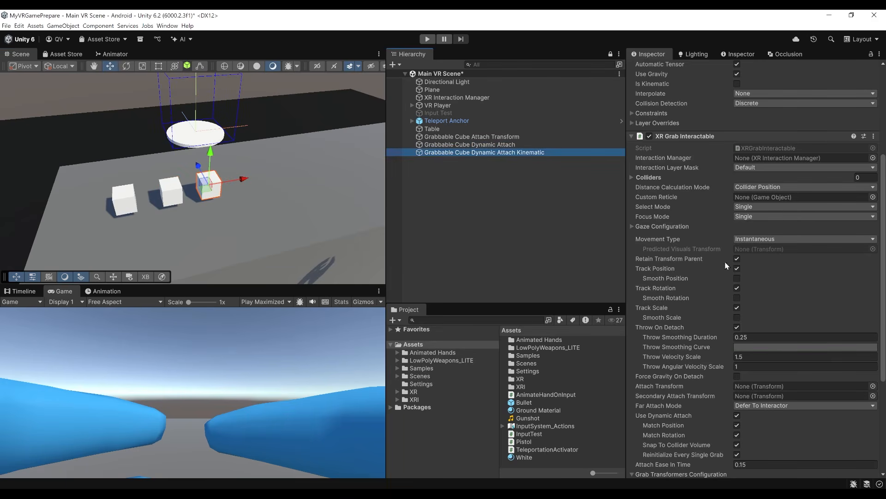
click(752, 239)
click(757, 258)
Duplicate the Kinematic cube to the end of the row and rename the copy Grabbable Cube Dynamic Attach Velocity Tracking.
click(451, 153)
key(ctrl+d)
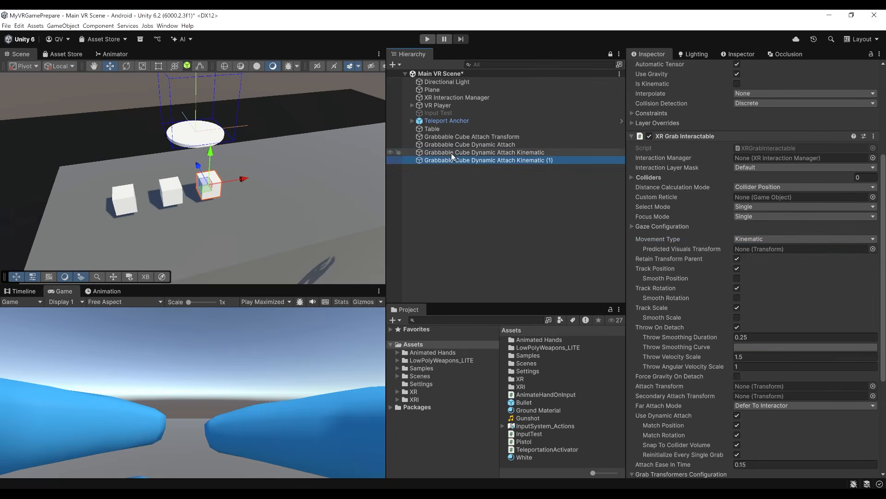
drag(273, 175, 276, 174)
click(547, 161)
drag(557, 160, 522, 160)
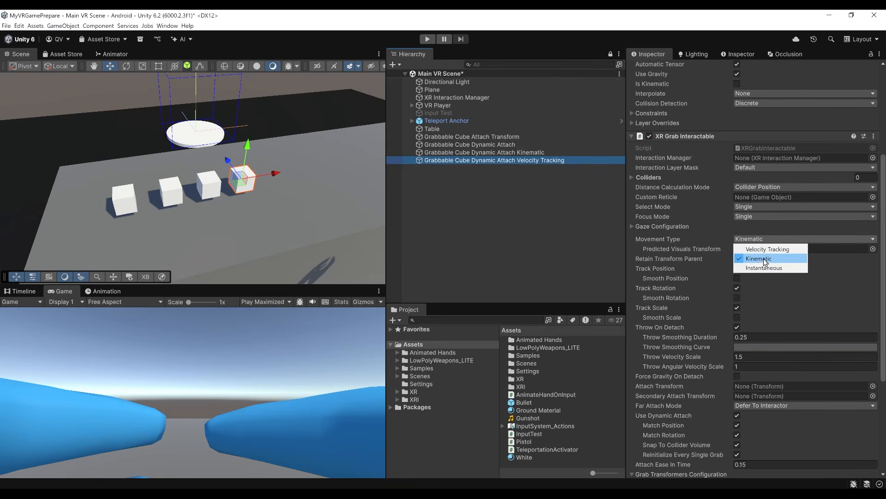
Set the fourth cube's Movement Type to Velocity Tracking, then save and run the scene.
click(766, 250)
key(ctrl+s)
click(428, 39)
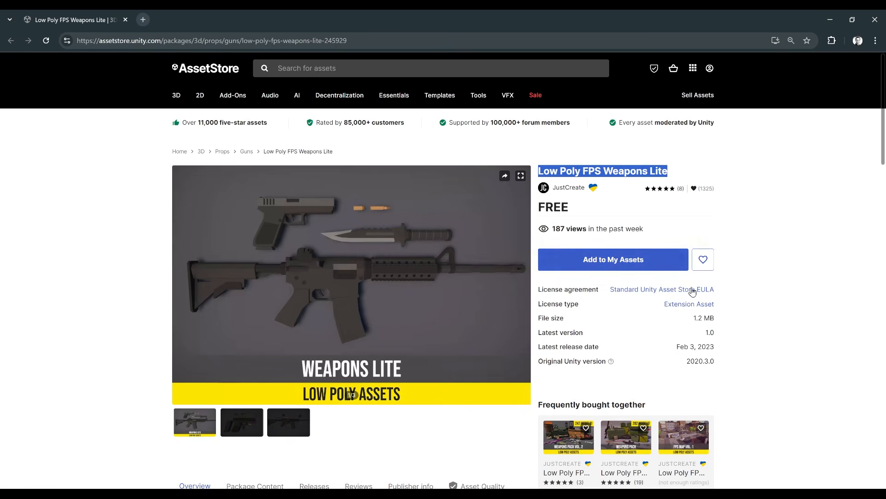
Switch from the browser back to Unity and open the Prefabs folder of LowPolyWeapons_LITE.
click(830, 22)
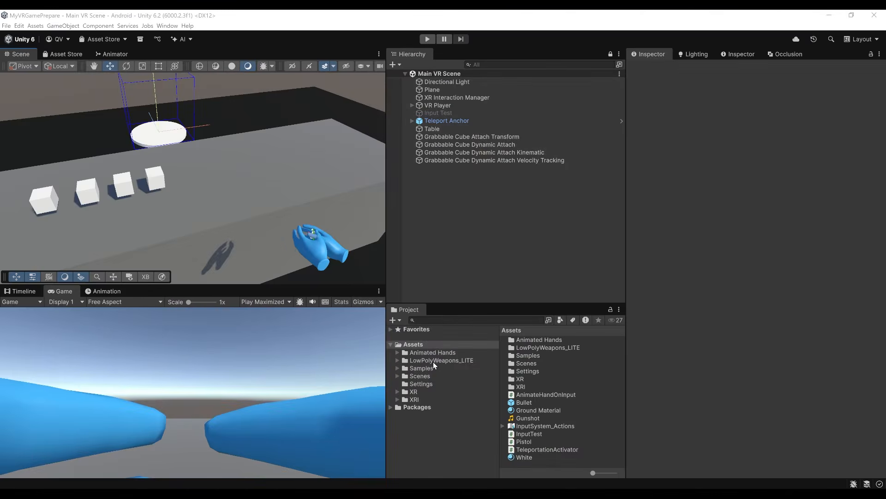
click(437, 361)
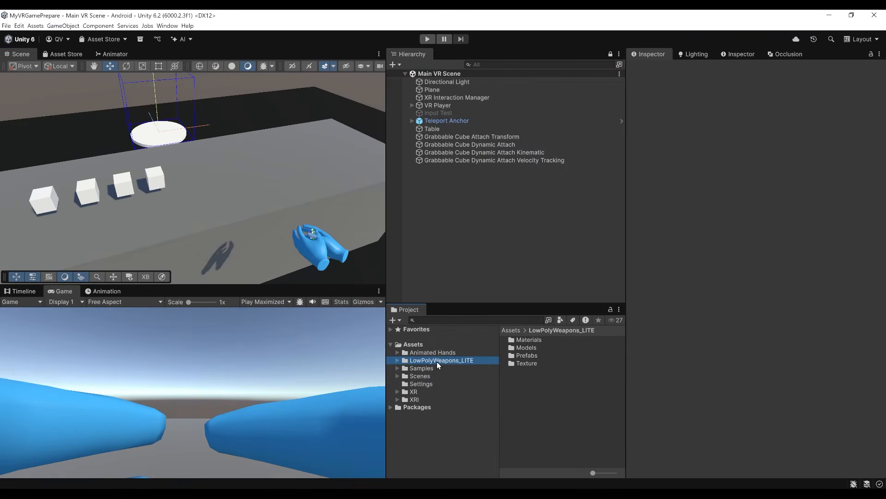
double_click(525, 355)
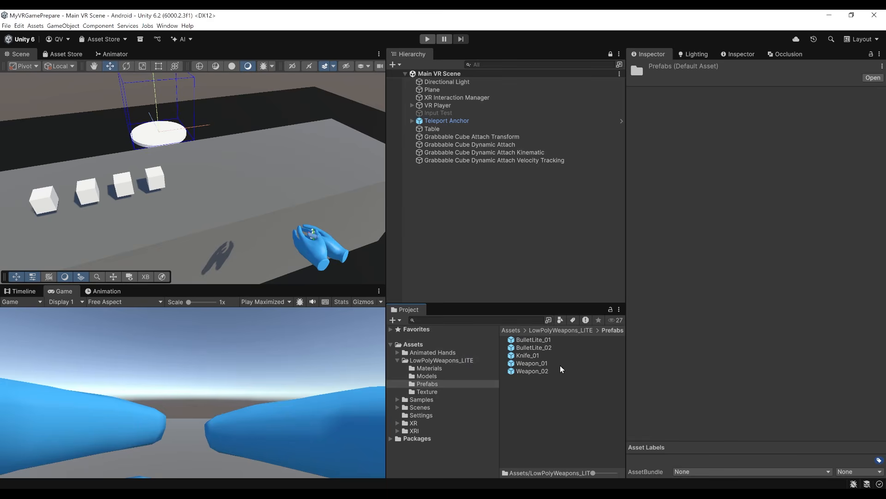
Place the Weapon_01 pistol prefab on the table beside the row of cubes.
click(535, 365)
click(537, 372)
click(537, 364)
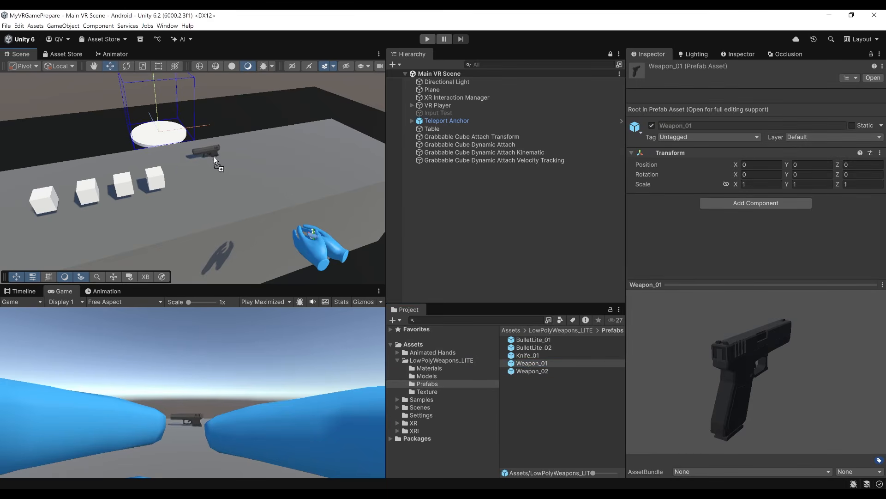
drag(215, 180, 216, 179)
key(e)
key(f)
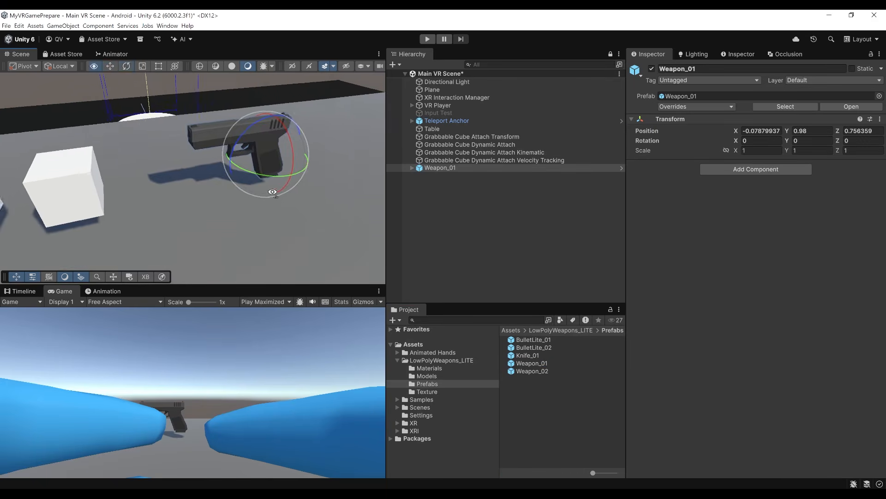
Remove the Mesh Collider component from all four child parts of Weapon_01.
click(412, 167)
click(447, 176)
click(465, 191)
click(464, 199)
click(457, 191)
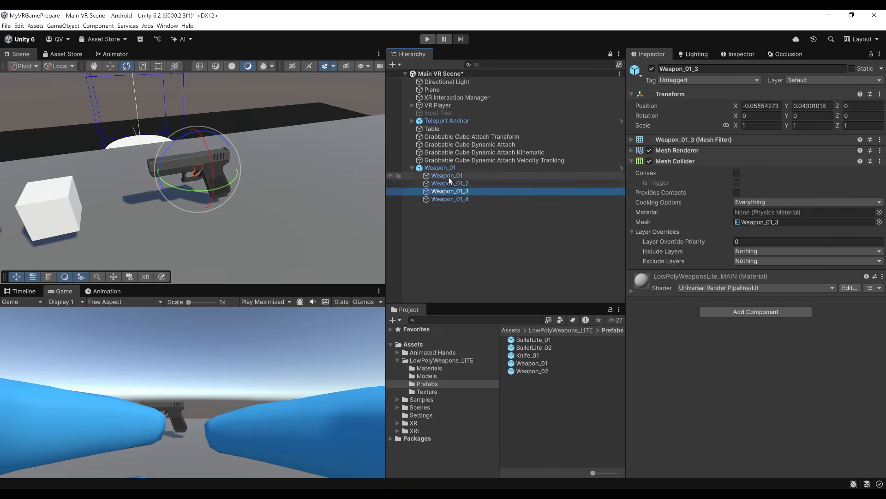
click(448, 177)
shift+click(462, 199)
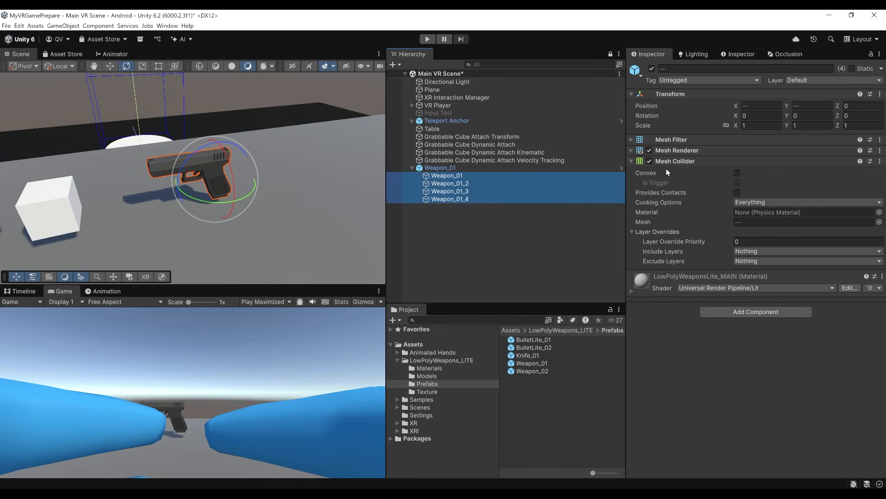
right_click(681, 163)
click(720, 197)
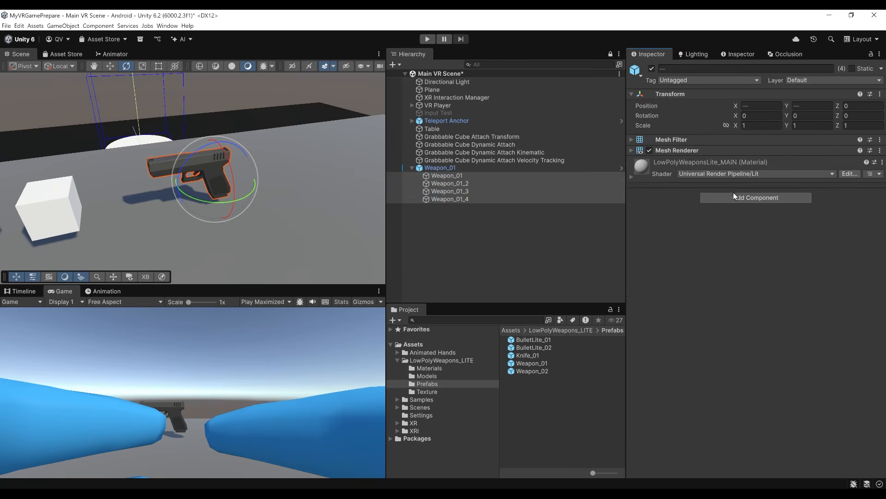
Add a Box Collider component to the child part named Weapon_01.
click(439, 176)
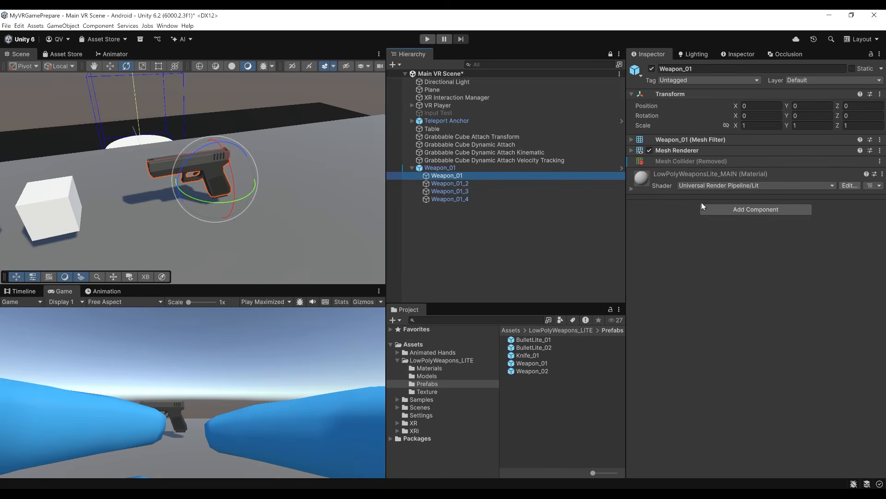
text(box collider)
key(Return)
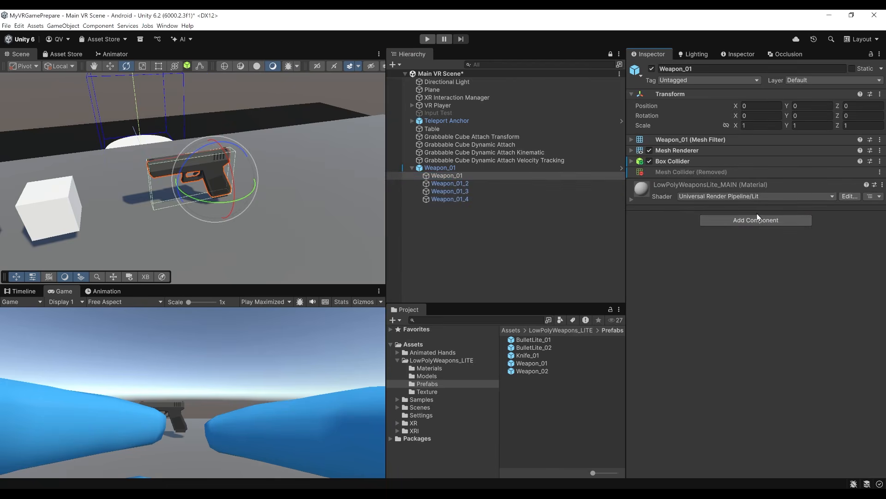
Add an XR Grab Interactable component to the parent Weapon_01 object and save the scene.
click(447, 168)
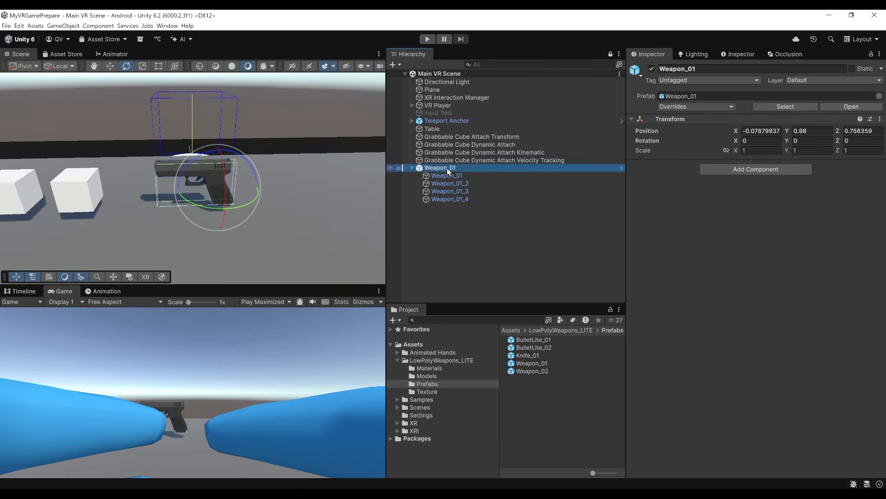
mouse_move(217, 187)
right_down()
mouse_move(214, 180)
mouse_move(223, 197)
right_up()
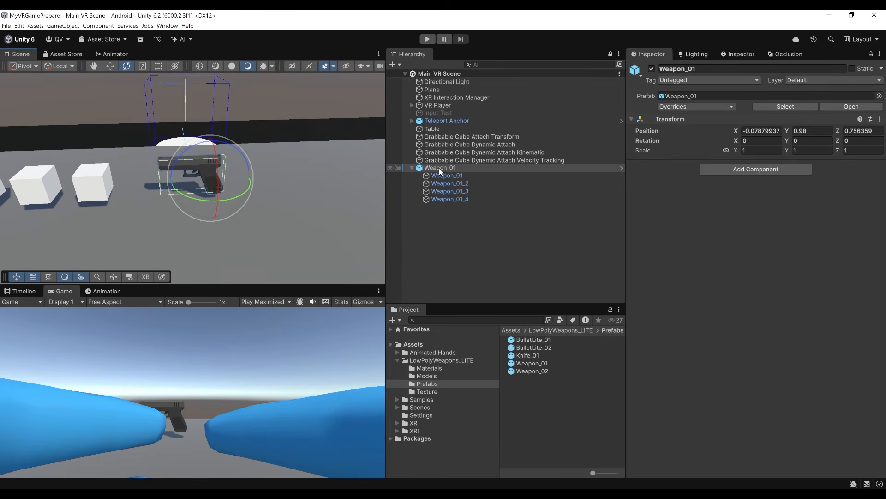
text(XRGrab)
key(Return)
key(ctrl+s)
Check the pistol's Rigidbody and XR Grab Interactable settings, then run the scene to test grabbing it.
scroll(837, 231, down, 3)
scroll(837, 231, up, 1)
mouse_move(210, 159)
right_down()
mouse_move(129, 154)
mouse_move(194, 155)
right_up()
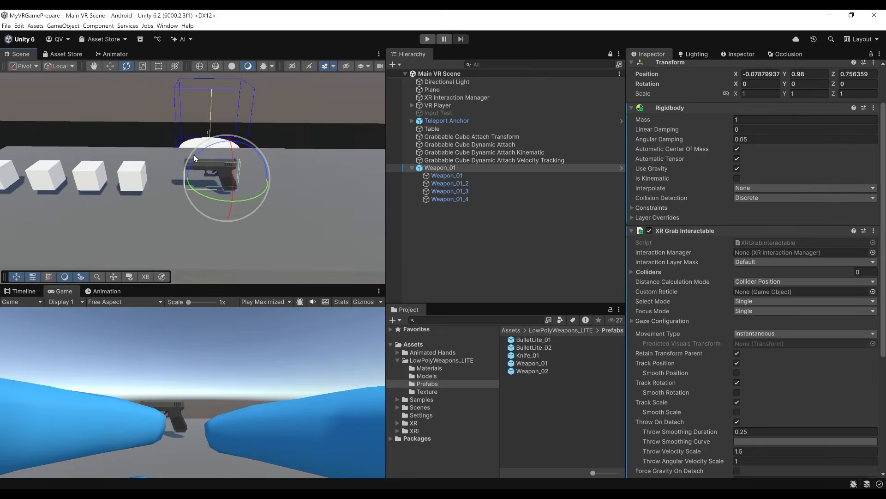
right_drag(250, 197, 272, 191)
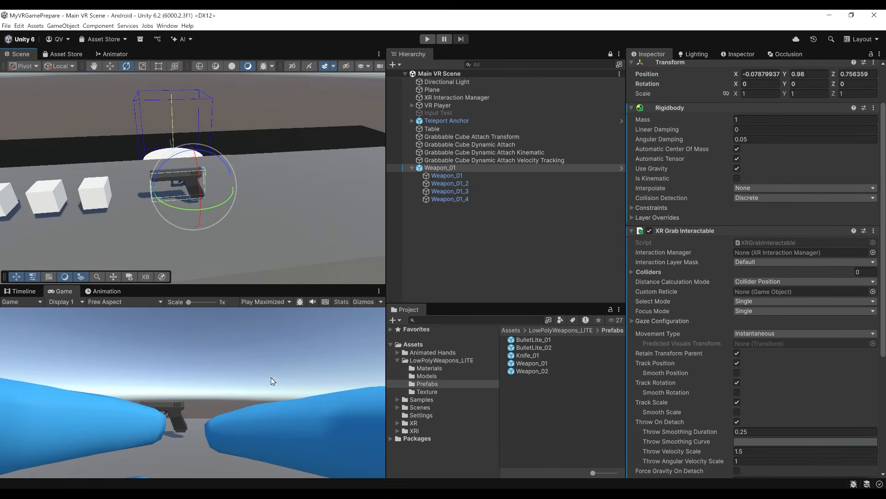
click(426, 40)
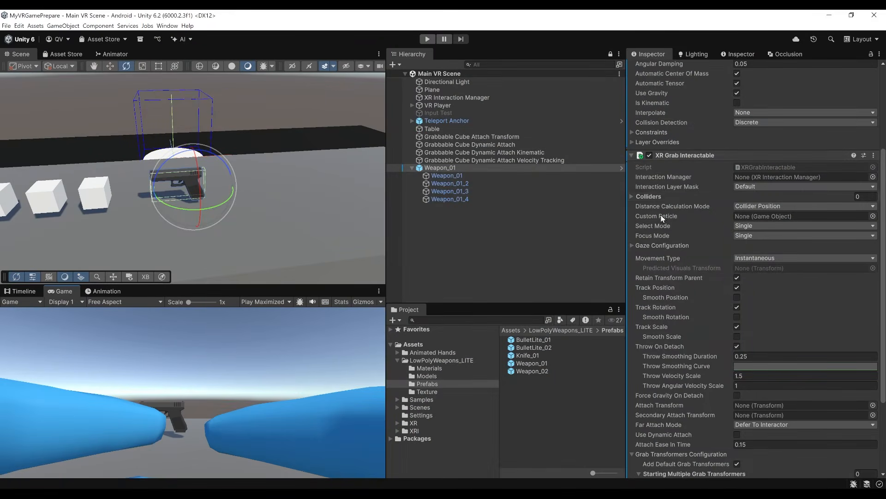
Create an empty child object named Attach Transform under the parent Weapon_01 object.
scroll(671, 308, down, 4)
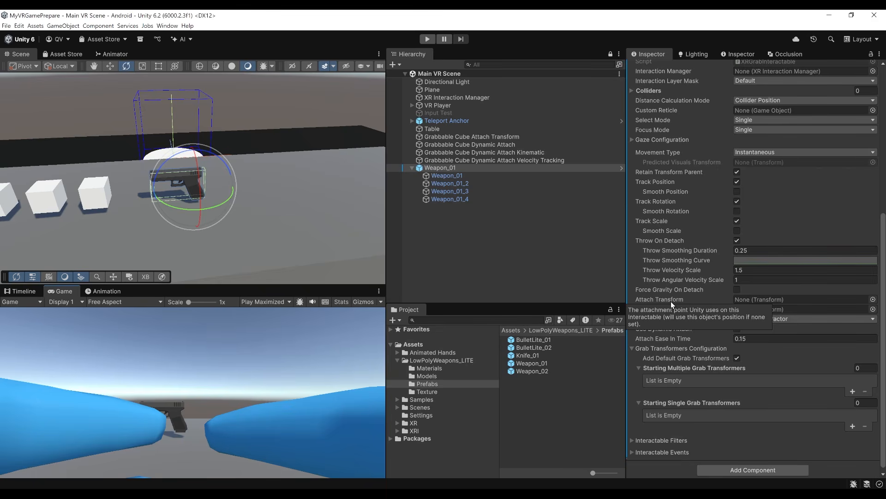
click(437, 169)
right_click(437, 169)
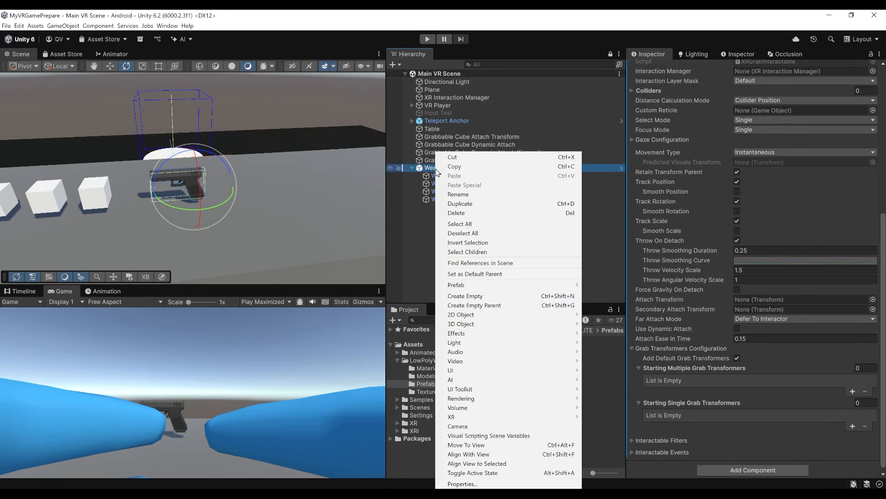
click(482, 295)
text(Attach Transform)
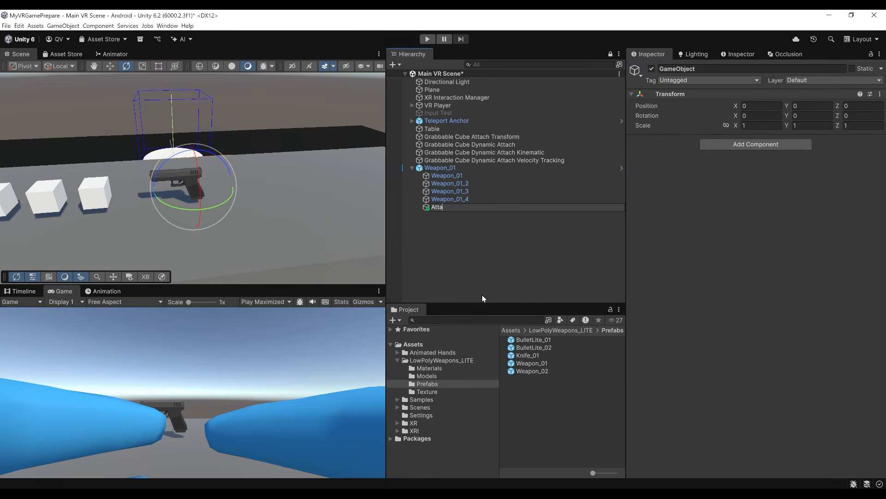
key(Return)
key(w)
key(f)
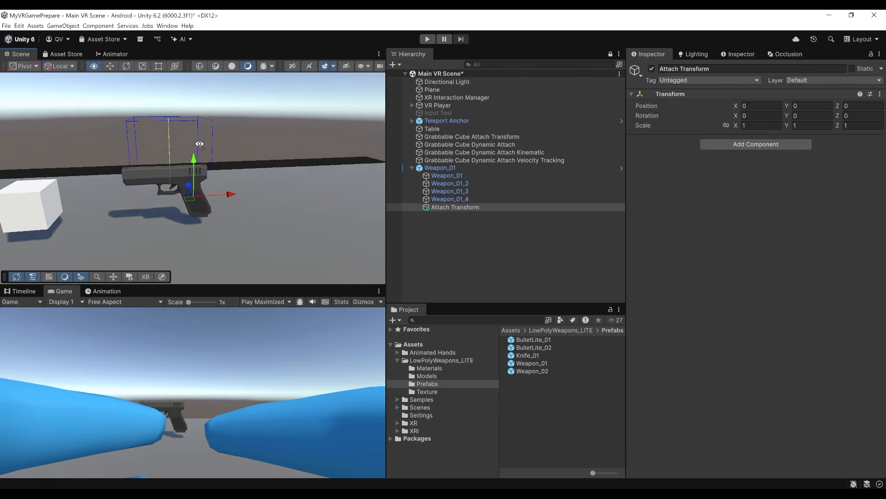
Rotate the Attach Transform object to -90 degrees around the Y axis.
key(e)
drag(217, 212, 267, 209)
key(w)
right_drag(255, 175, 433, 198)
scroll(208, 178, up, 4)
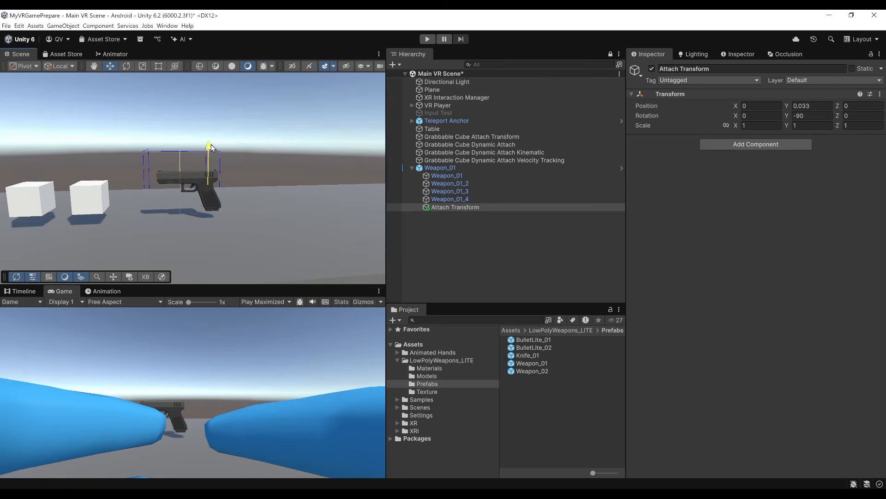
mouse_move(172, 185)
mouse_down()
mouse_move(163, 184)
mouse_move(166, 192)
mouse_up()
key(ctrl+z)
key(ctrl+z)
key(ctrl+z)
scroll(203, 200, up, 3)
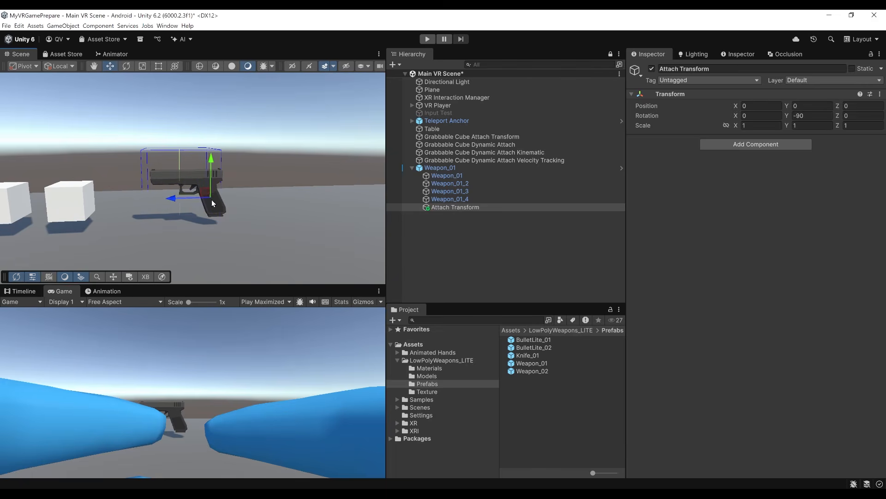
Assign the Attach Transform child to the Attach Transform setting of the parent Weapon_01's XR Grab Interactable.
click(456, 169)
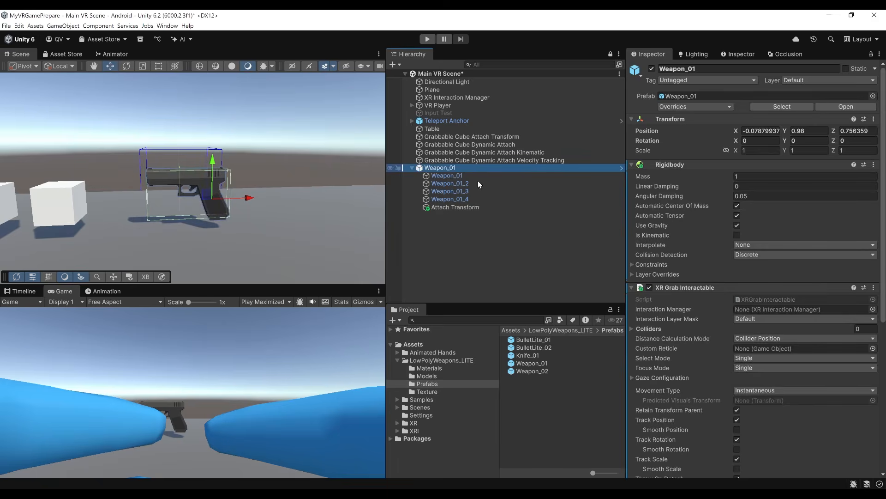
scroll(826, 324, down, 8)
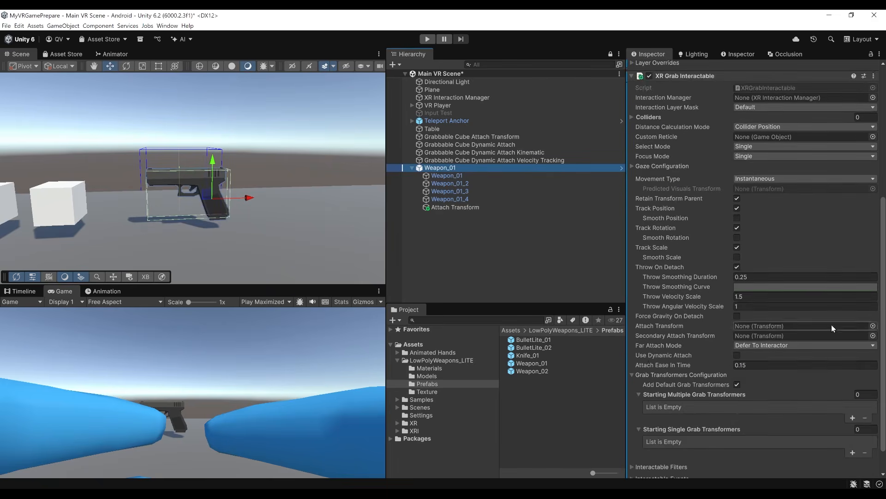
scroll(832, 325, down, 2)
drag(448, 208, 744, 298)
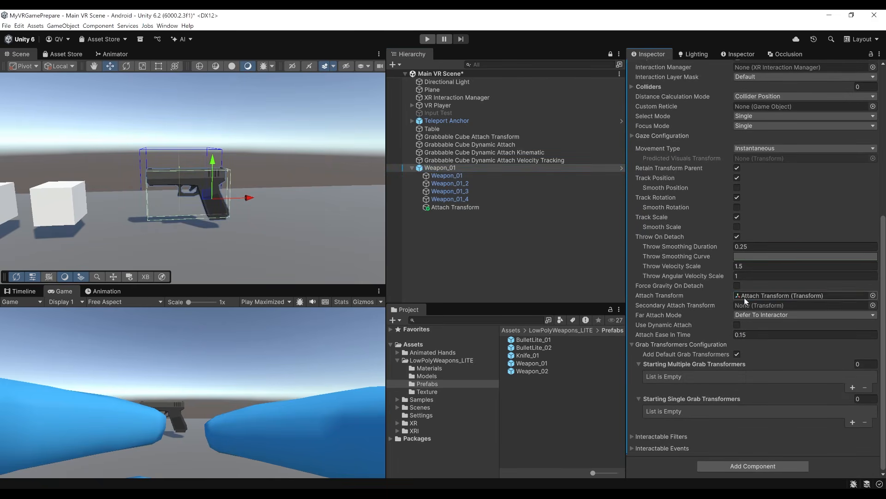
Save the scene and run it to test grabbing the pistol at its attach point.
alt+drag(245, 185, 245, 236)
scroll(244, 231, down, 8)
click(254, 368)
key(ctrl+s)
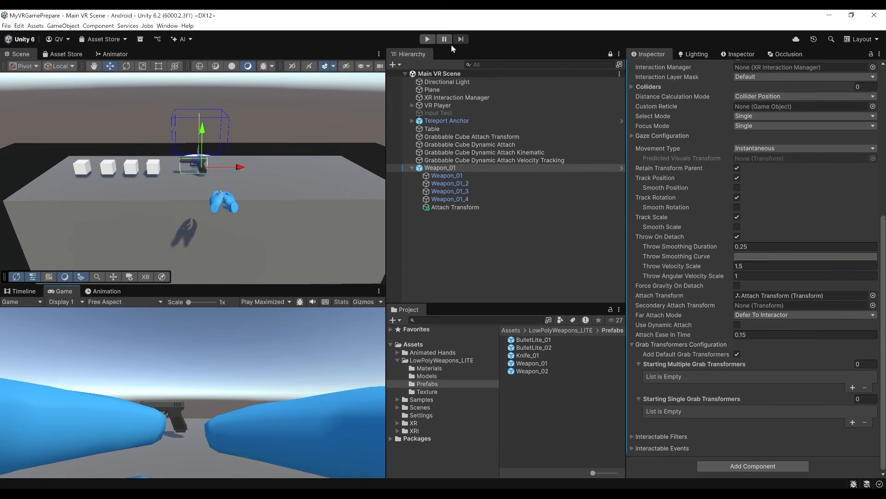
click(427, 39)
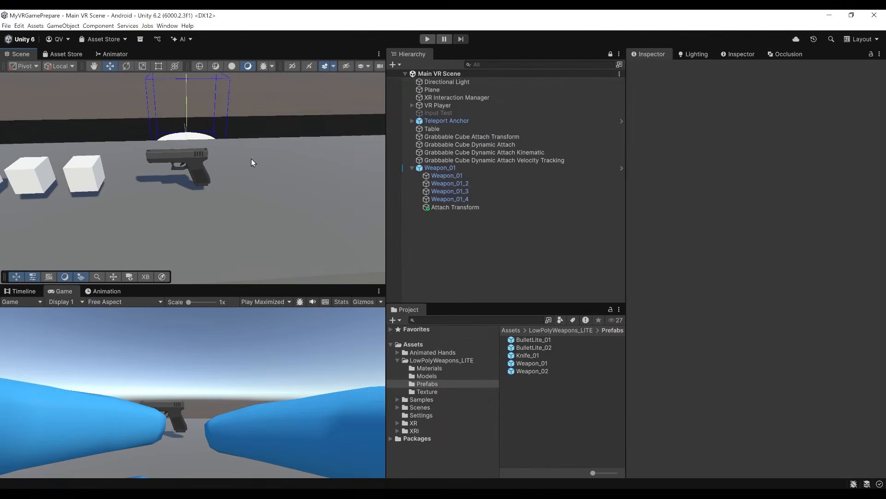
Add the Pistol script component to the parent Weapon_01 object.
alt+drag(282, 153, 259, 171)
right_drag(258, 171, 259, 140)
key(w)
key(s)
click(448, 170)
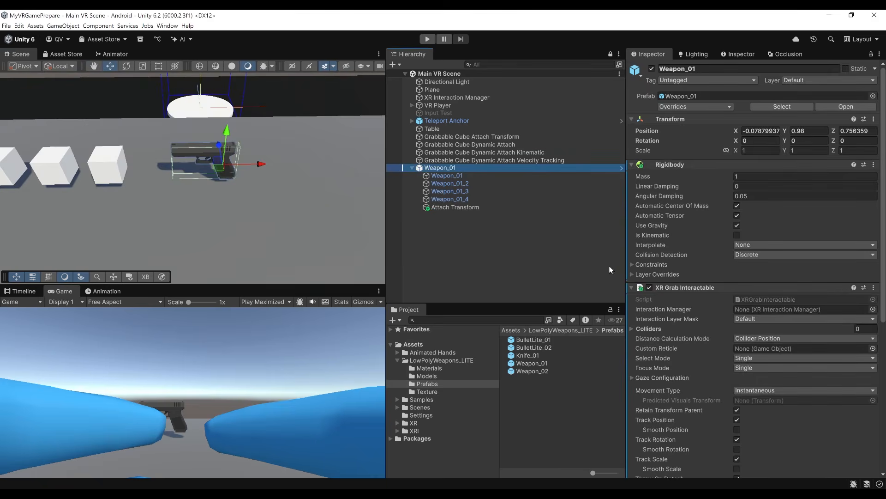
scroll(679, 301, down, 7)
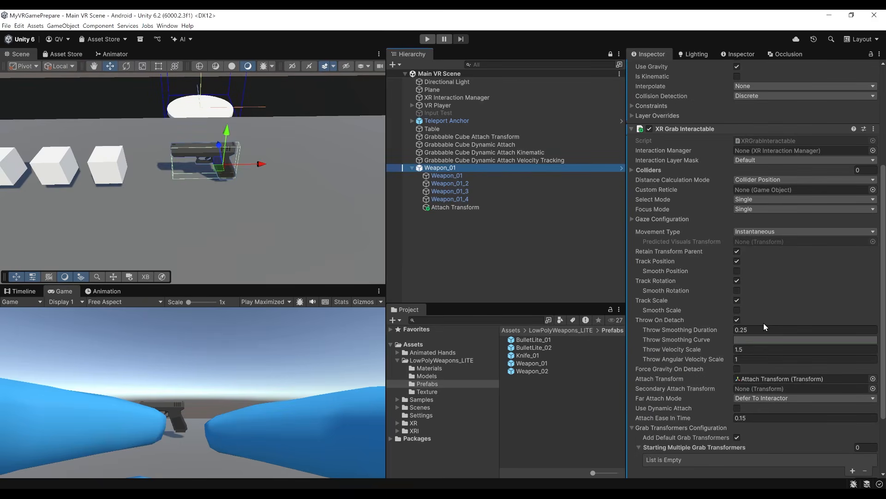
click(452, 170)
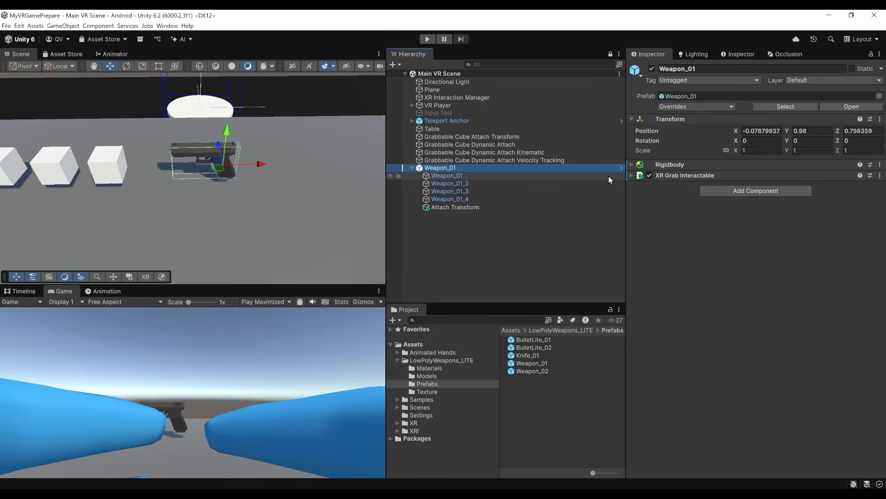
click(398, 360)
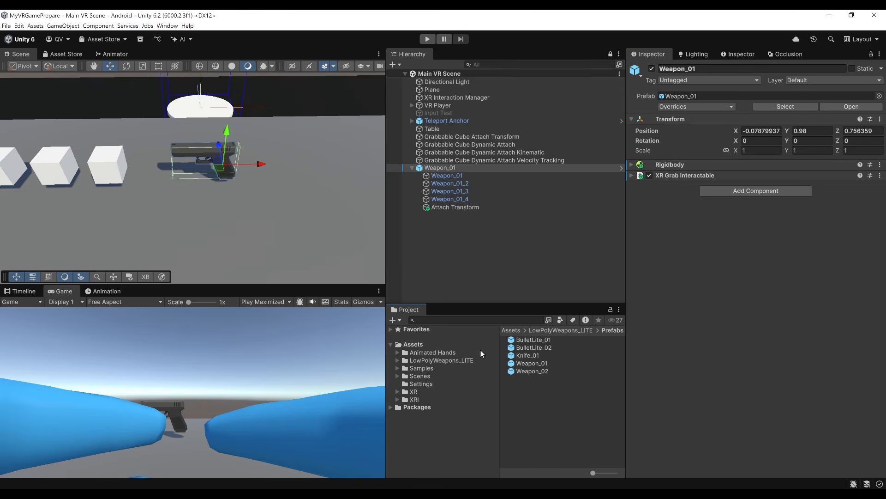
click(763, 192)
text(pistol)
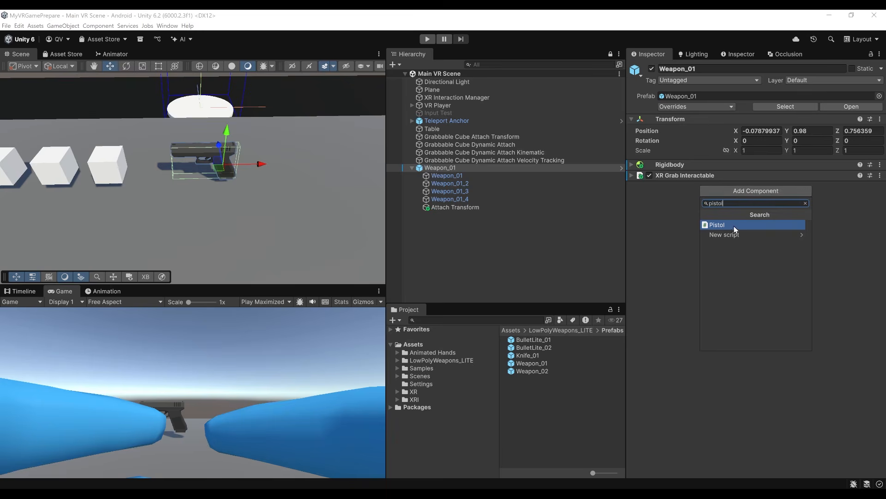
click(733, 225)
Open the Pistol script in Visual Studio and review how FireBullet instantiates the bullet, sets its velocity and destroys it.
double_click(751, 197)
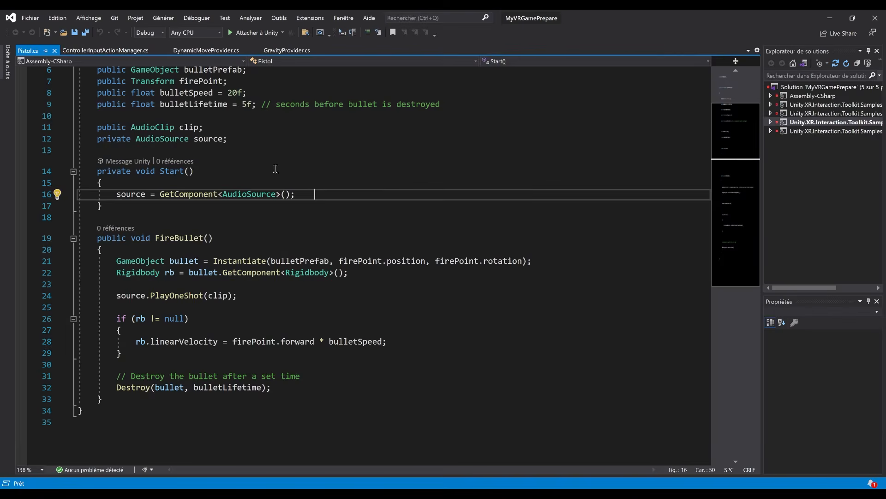
drag(150, 398, 72, 233)
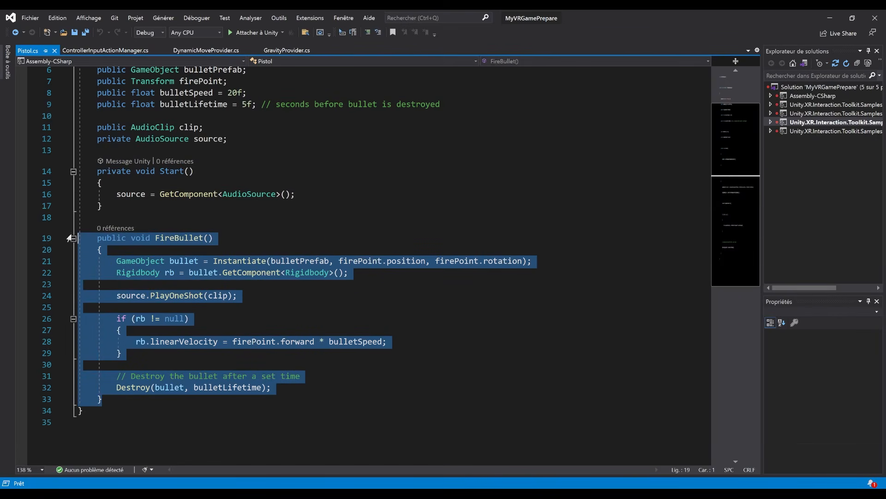
click(337, 286)
triple_click(236, 264)
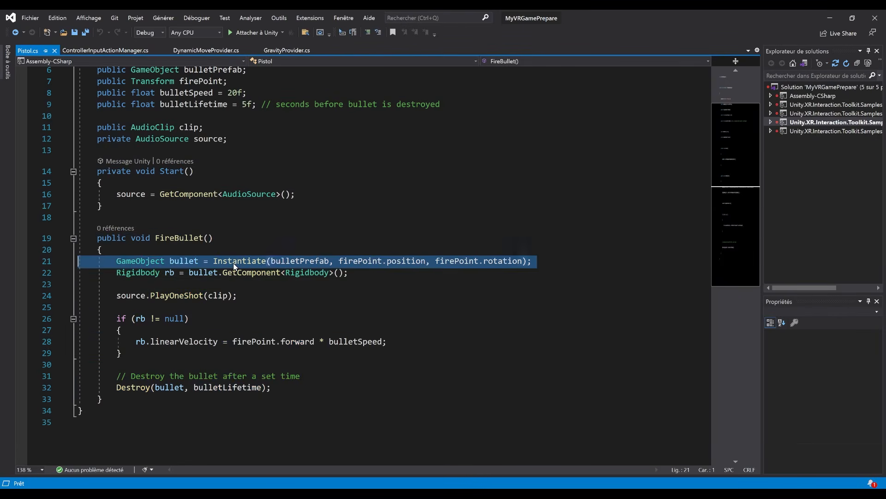
click(157, 318)
drag(116, 272, 340, 273)
scroll(321, 326, down, 1)
drag(136, 307, 402, 305)
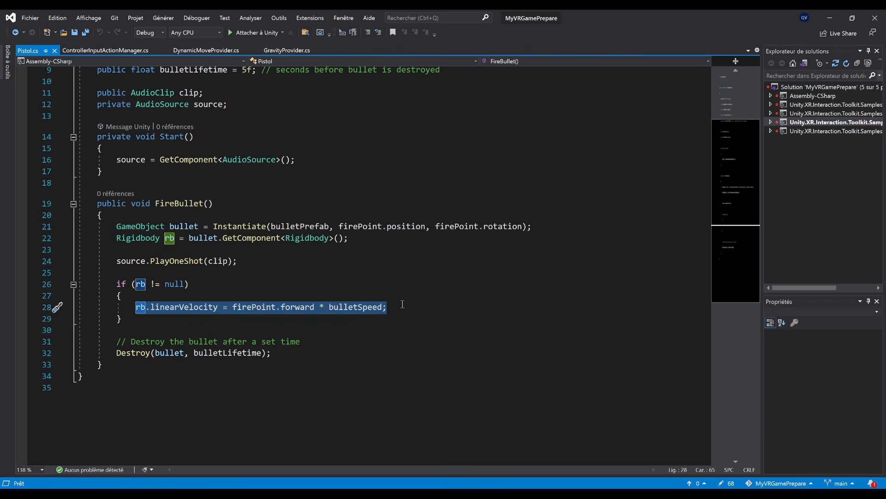
drag(112, 353, 304, 352)
scroll(338, 387, up, 1)
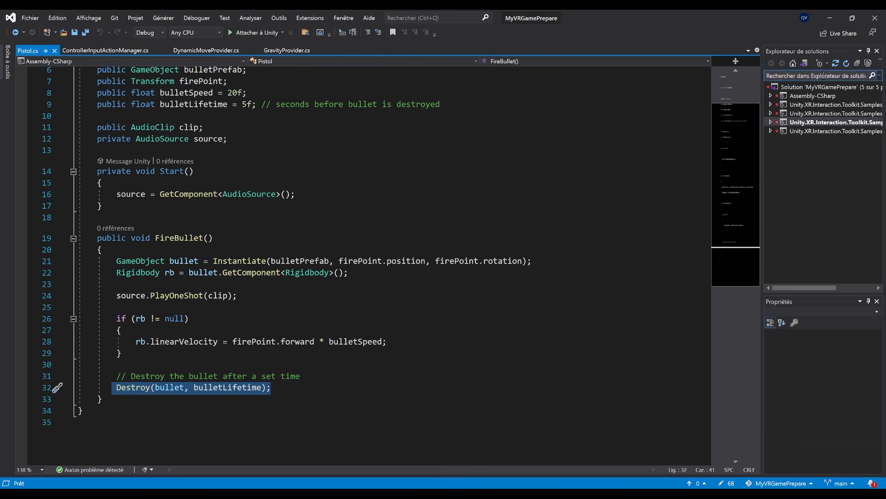
Return to Unity and assign the Bullet prefab to the Pistol script's Bullet Prefab setting.
click(829, 19)
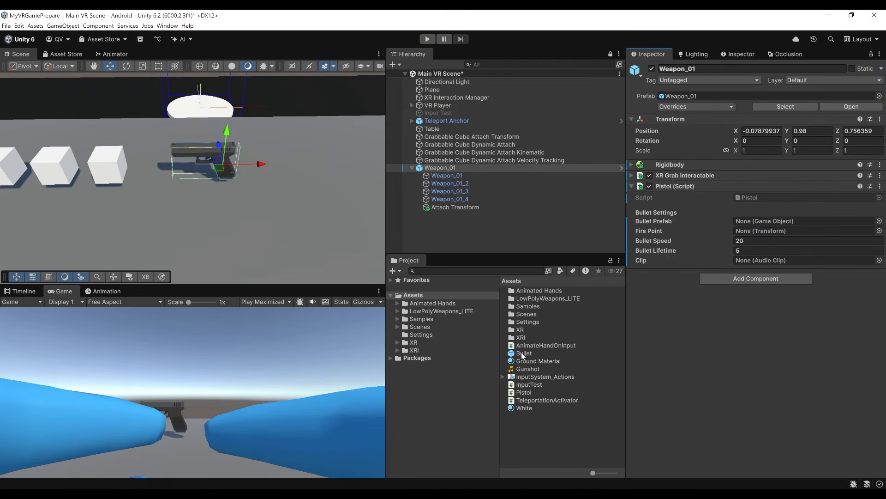
drag(520, 353, 748, 227)
drag(747, 224, 747, 225)
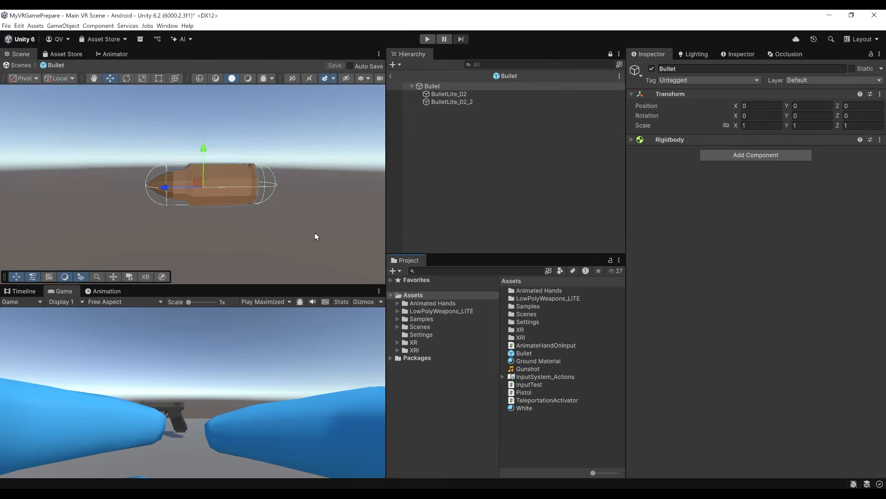
Examine the Bullet prefab's orientation, its root object and the BulletLite_02_2 child, and return to the main scene.
scroll(296, 246, up, 3)
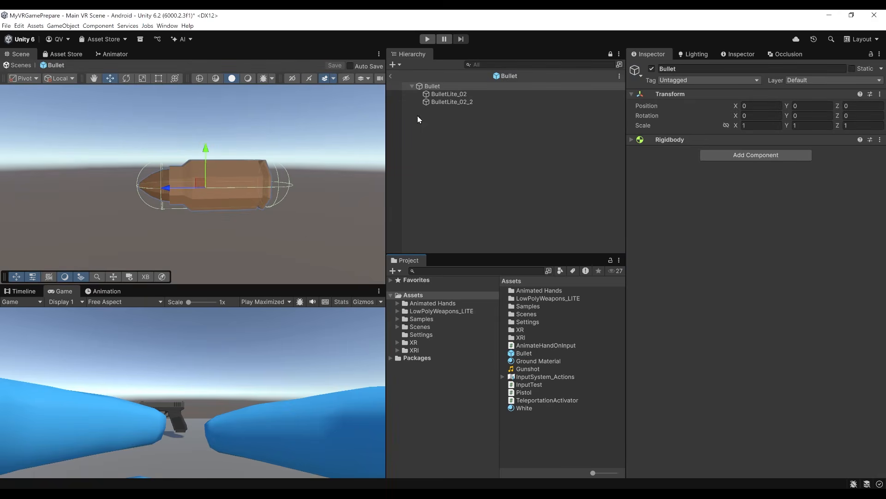
right_drag(257, 178, 279, 166)
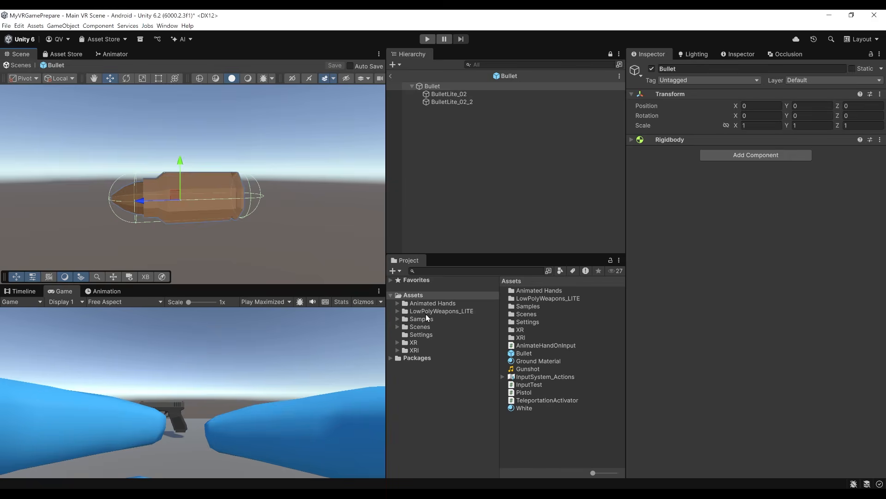
click(193, 215)
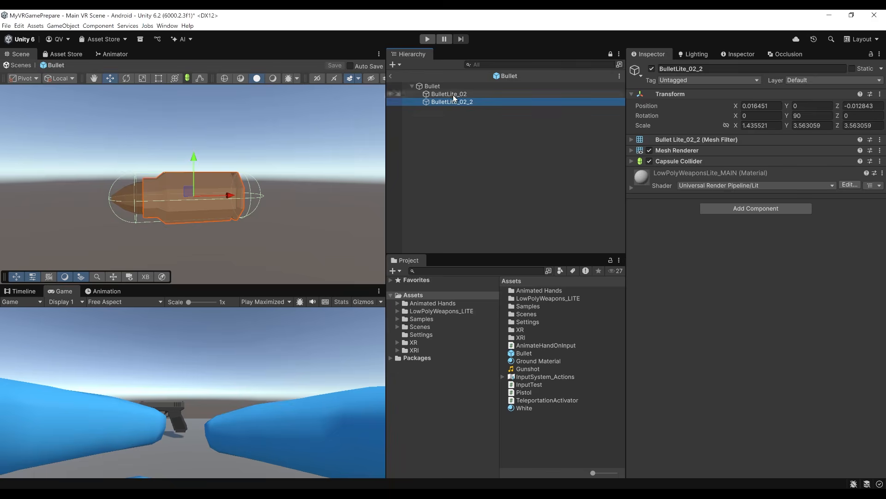
click(430, 88)
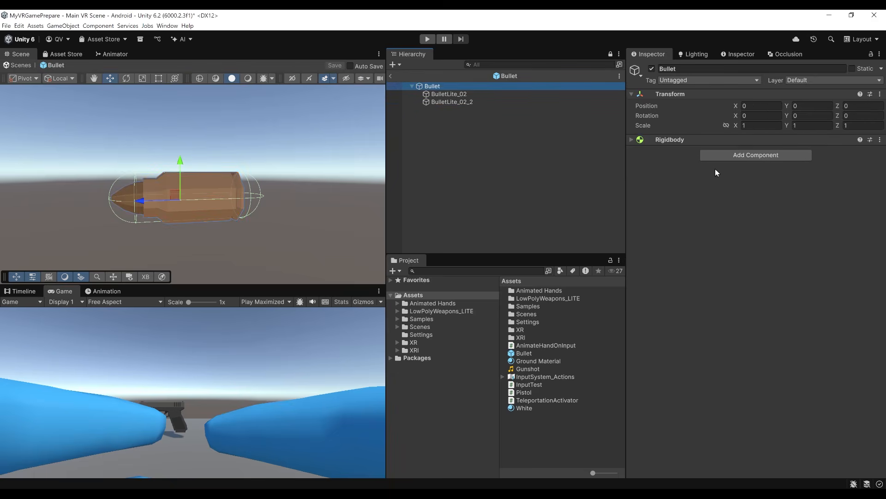
click(390, 77)
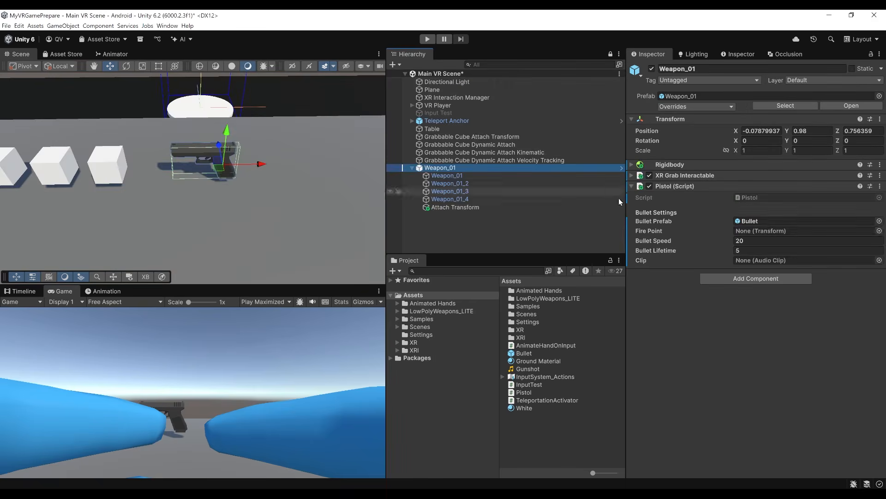
Create an empty child object named Fire Point under the parent Weapon_01 object.
right_click(434, 168)
click(487, 292)
text(Fire Point)
key(Return)
Place Fire Point at the muzzle, at about X -0.199 and Y 0.07, and rotate it to -90 degrees around Y.
key(f)
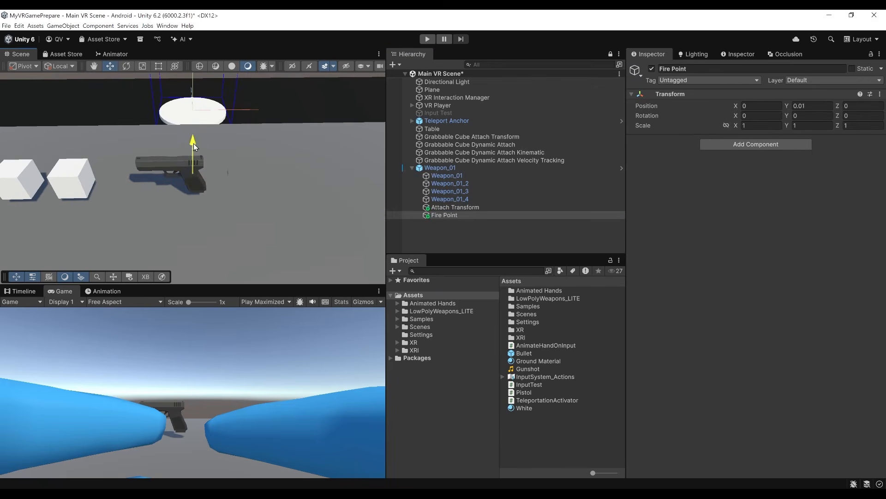
drag(229, 161, 289, 156)
key(e)
key(w)
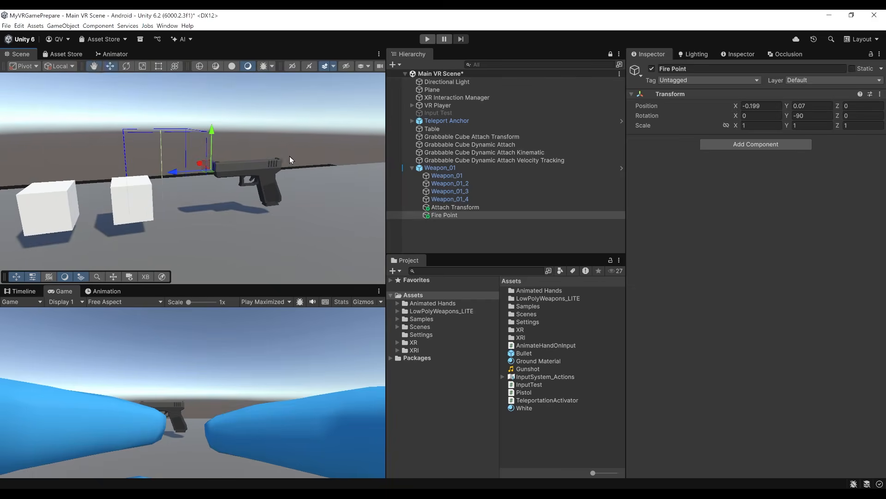
Assign Fire Point and the Gunshot audio clip to the Pistol script on Weapon_01, and save the scene.
click(463, 169)
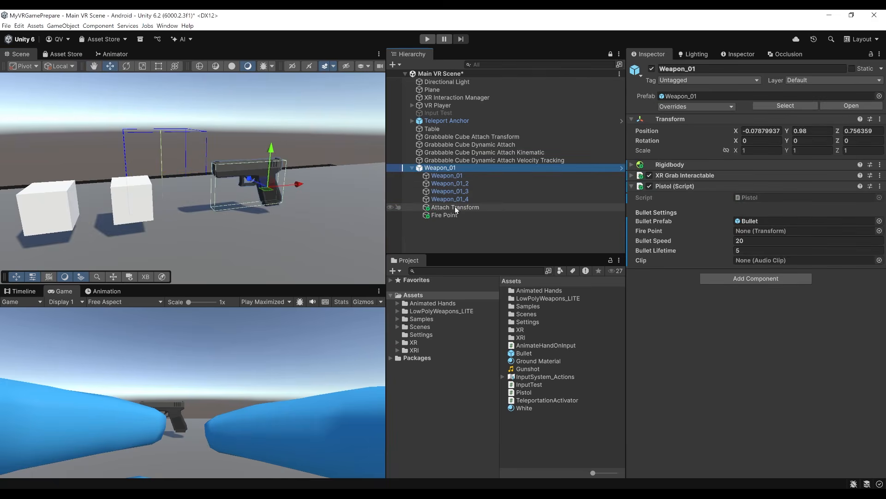
drag(445, 214, 753, 232)
key(ctrl+s)
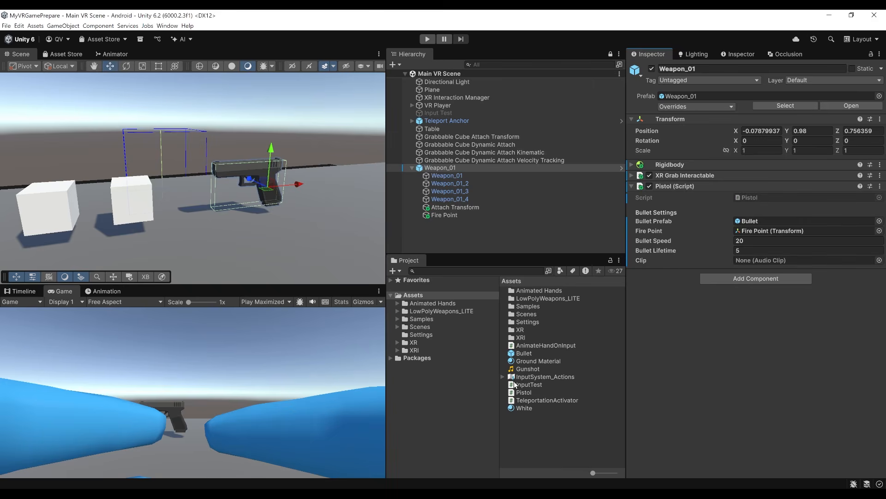
drag(520, 369, 744, 259)
key(ctrl+s)
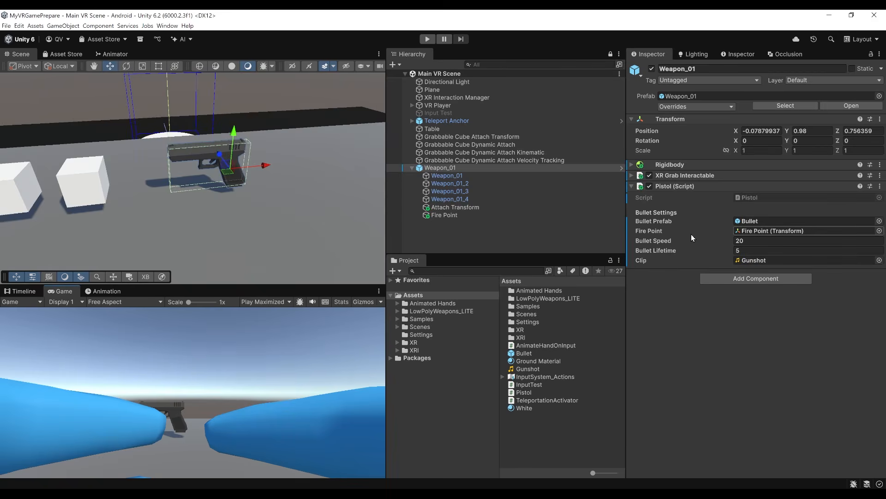
Switch to Visual Studio to check the public FireBullet function in the Pistol script, and return to Unity.
key(alt+Tab)
scroll(400, 350, up, 1)
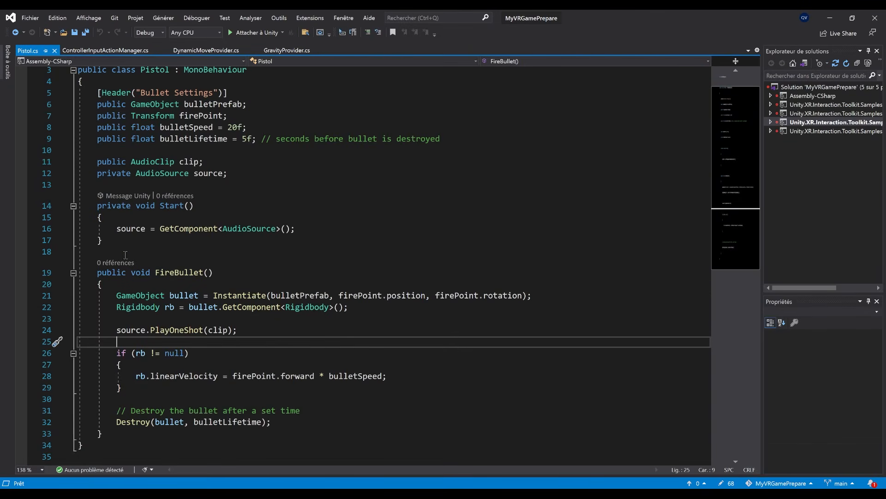
double_click(178, 276)
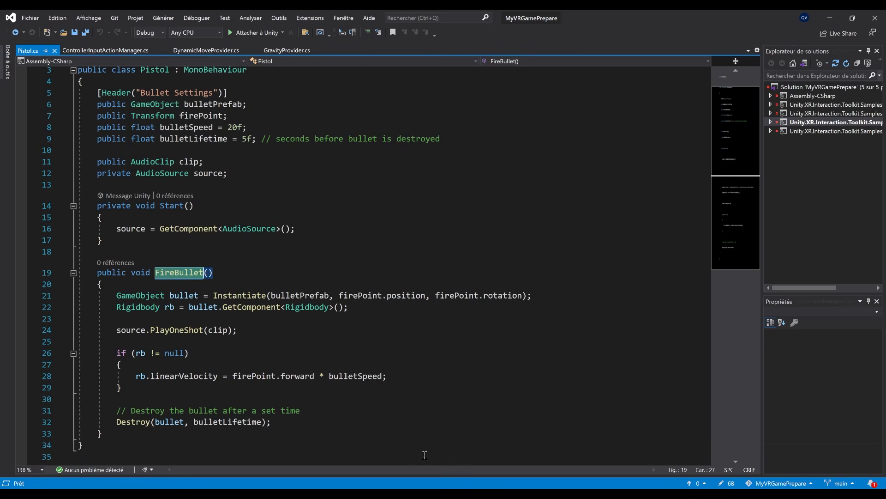
key(alt+Tab)
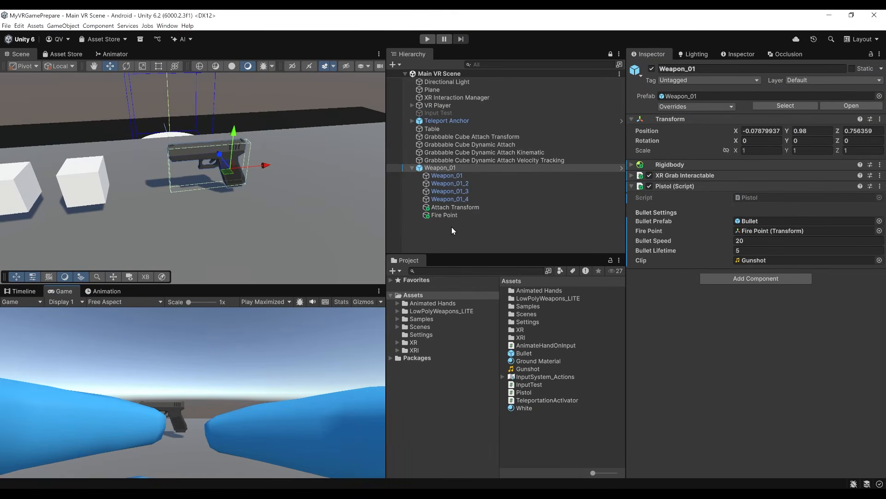
Add an entry to the Activated event in the Interactable Events of Weapon_01's XR Grab Interactable.
click(686, 178)
scroll(716, 381, down, 10)
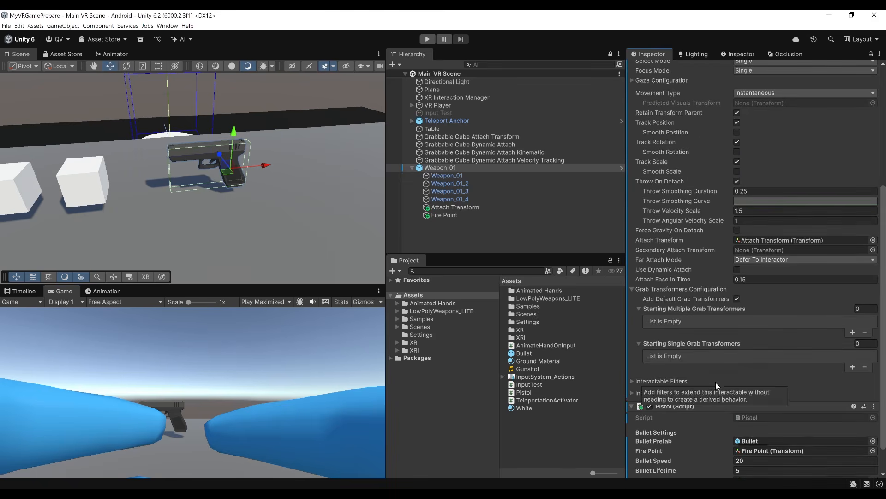
click(671, 392)
scroll(711, 358, down, 5)
scroll(712, 357, down, 4)
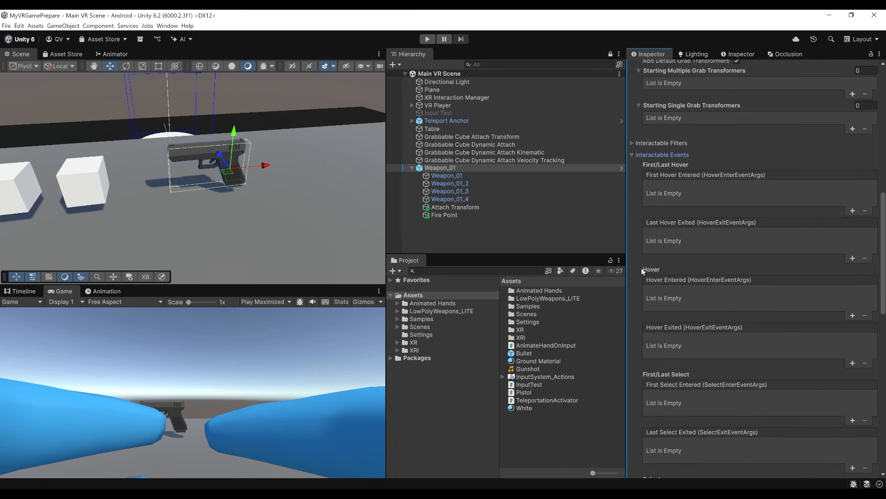
scroll(691, 239, down, 2)
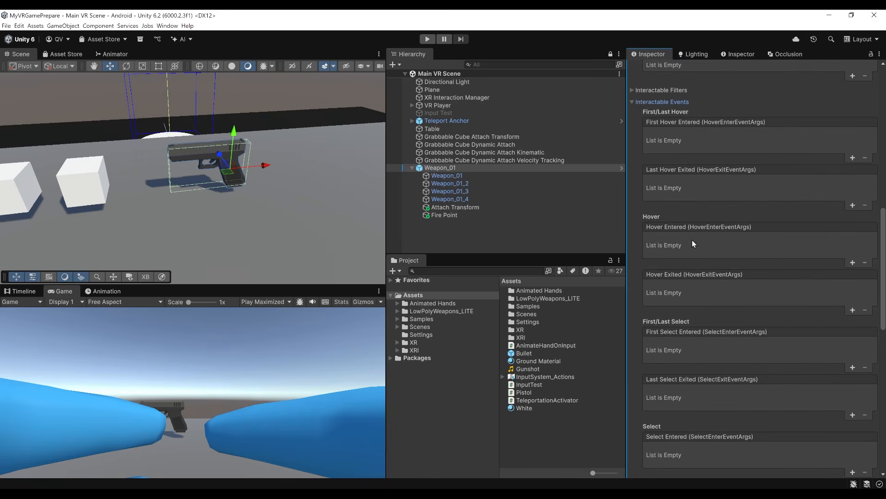
scroll(714, 322, down, 10)
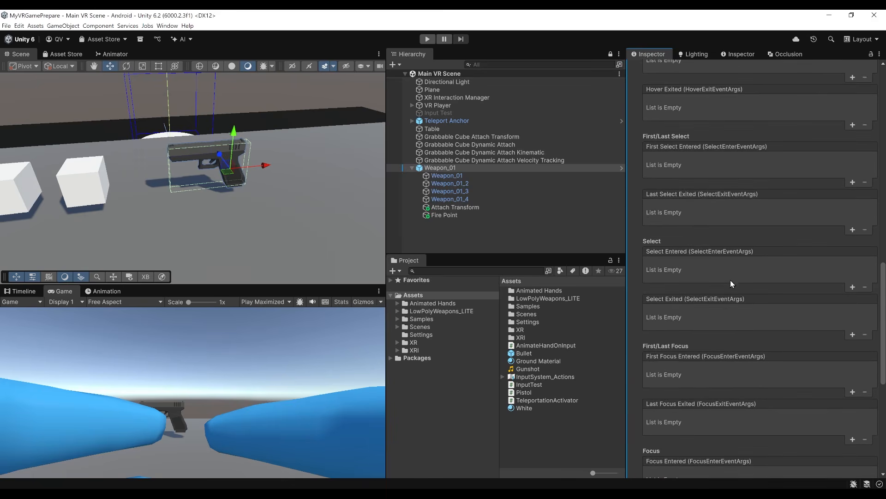
scroll(679, 368, down, 5)
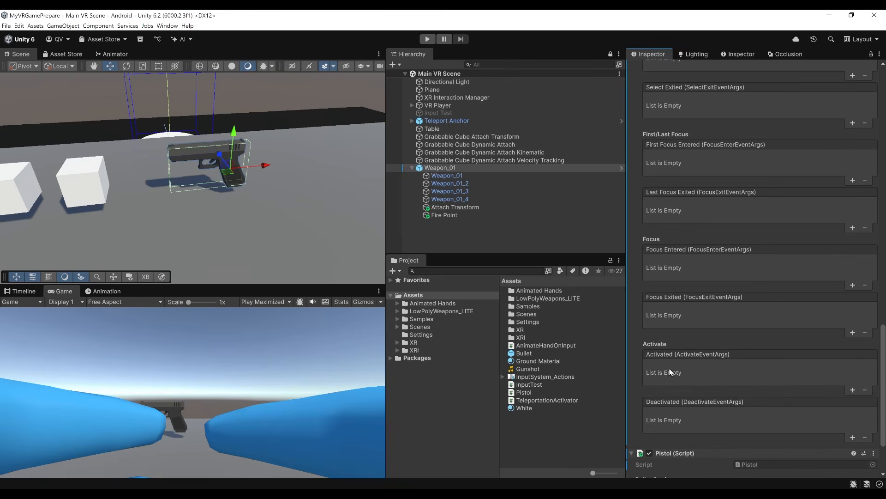
click(852, 390)
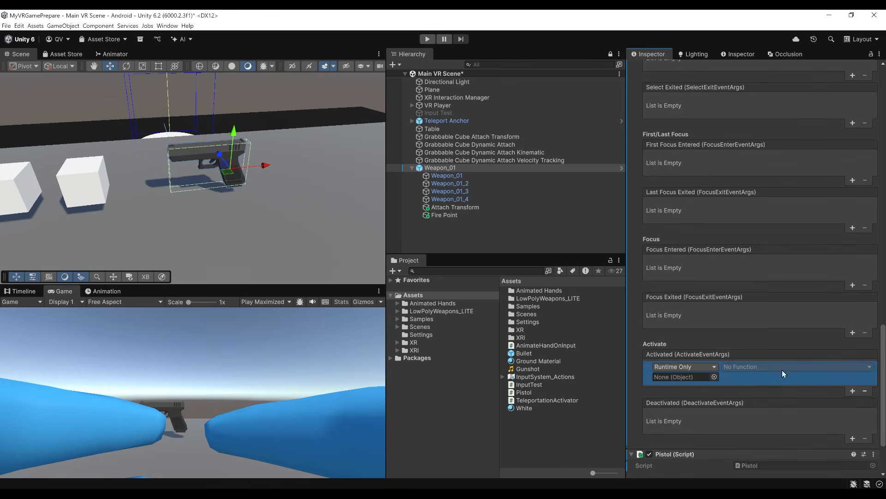
Set the Activated entry to call Pistol.FireBullet on Weapon_01, save the scene, and run it to test firing.
drag(434, 169, 681, 377)
click(740, 366)
mouse_move(748, 425)
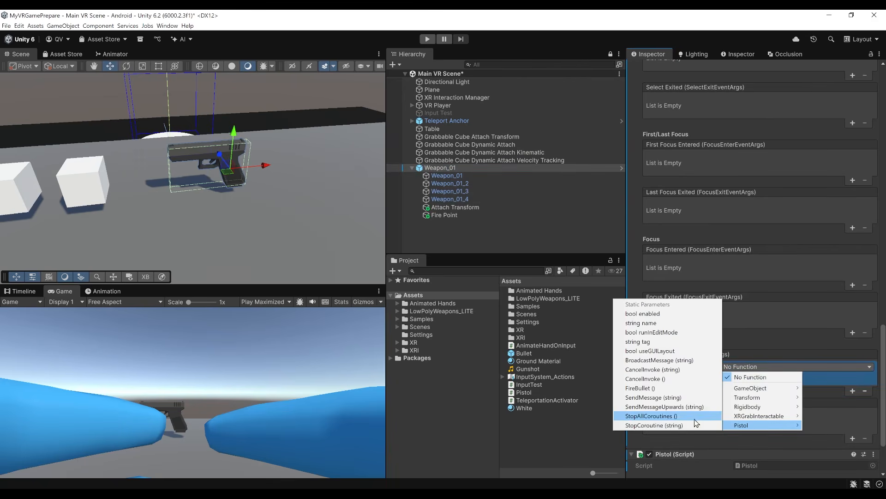
click(653, 389)
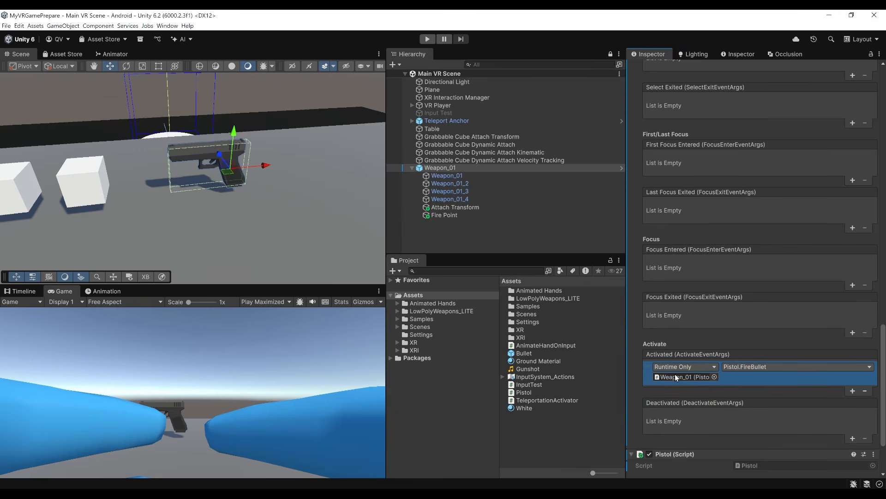
click(291, 368)
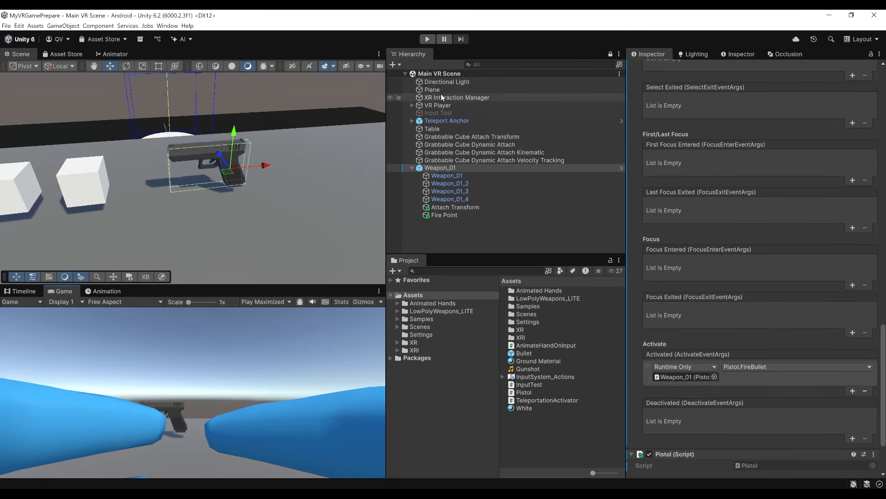
click(428, 41)
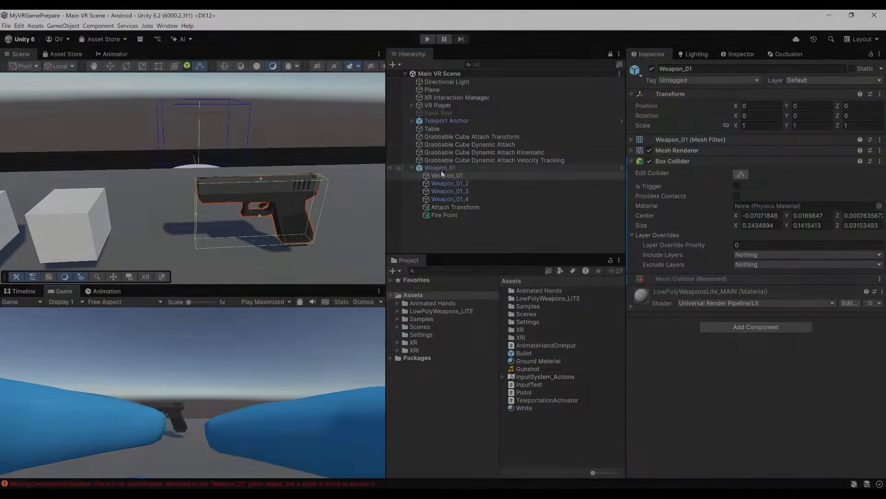
Add an Audio Source component to Weapon_01 and run the scene to test the gunshot.
click(441, 169)
click(702, 292)
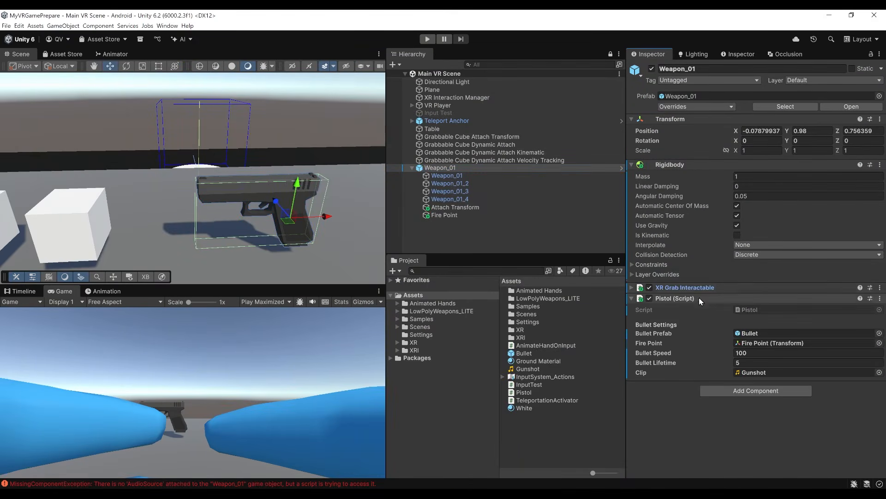
click(737, 390)
text(audio so)
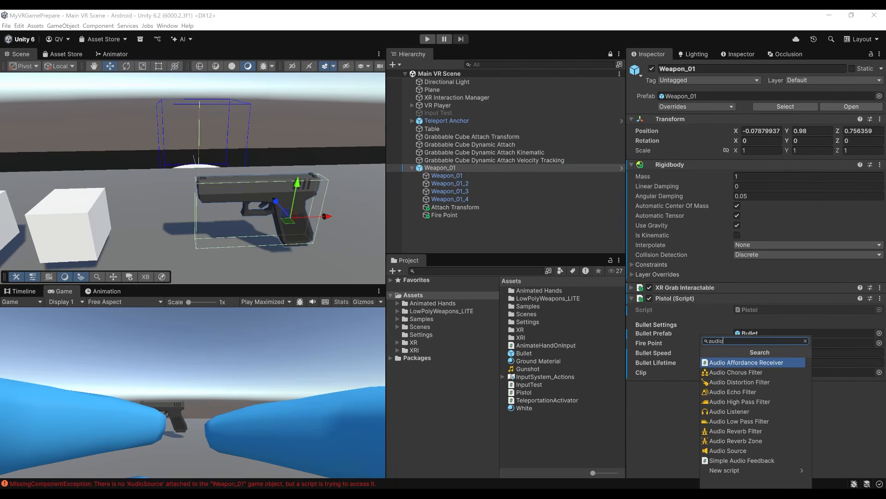
key(Return)
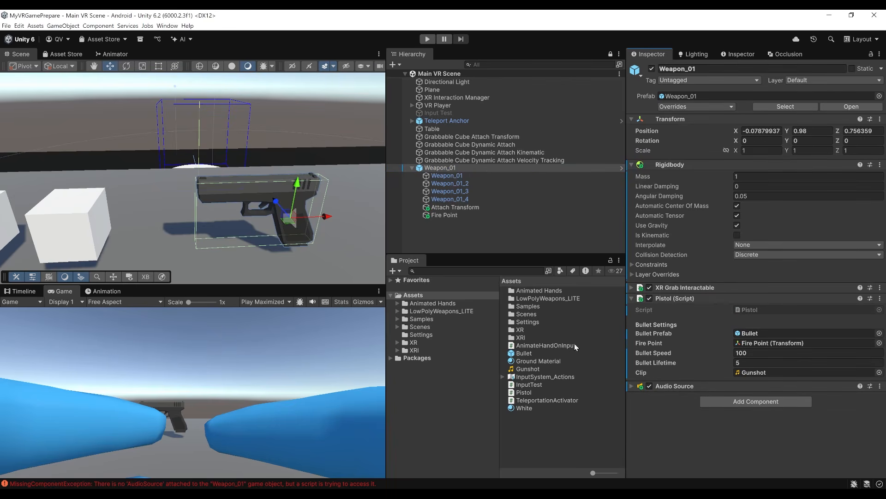
click(427, 39)
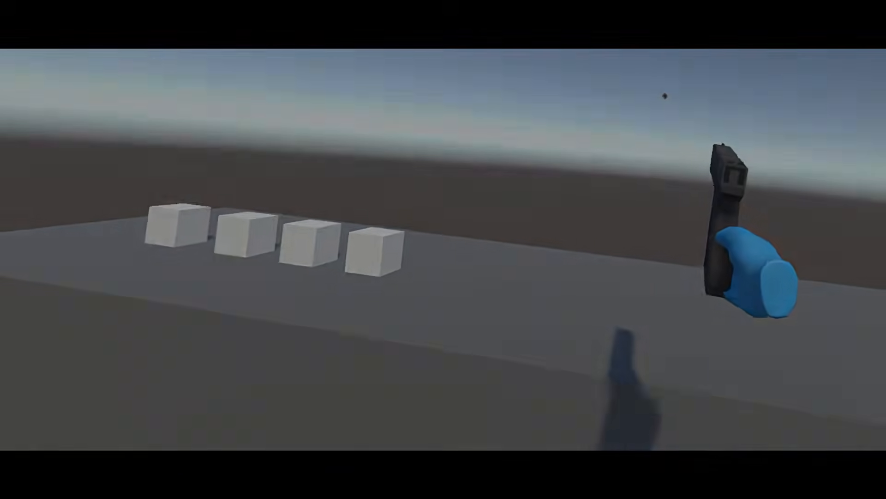
Examine the Select Mode options in the XR Grab Interactable of Weapon_01 without changing them, and deselect the weapon.
scroll(277, 159, down, 4)
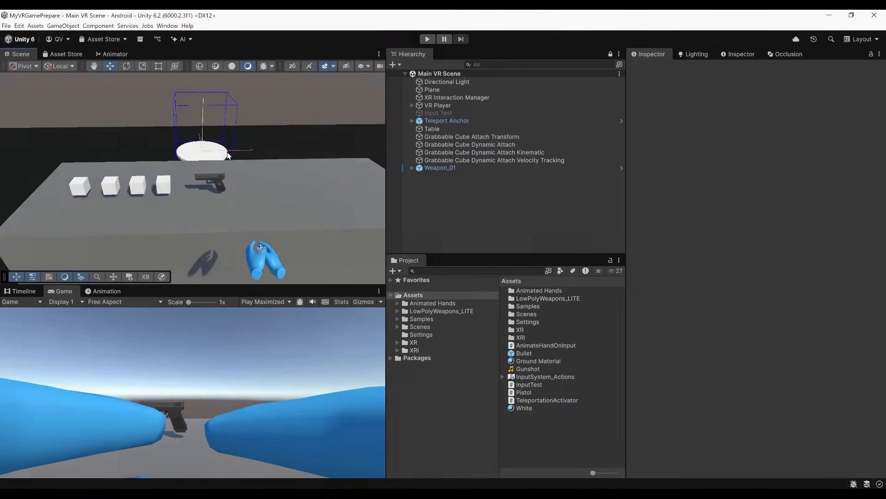
alt+drag(296, 159, 324, 171)
scroll(287, 162, up, 3)
click(440, 168)
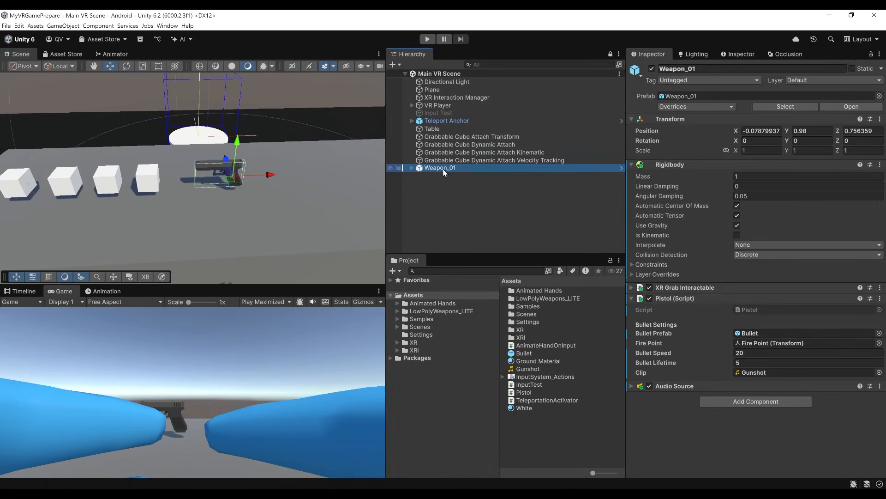
click(674, 287)
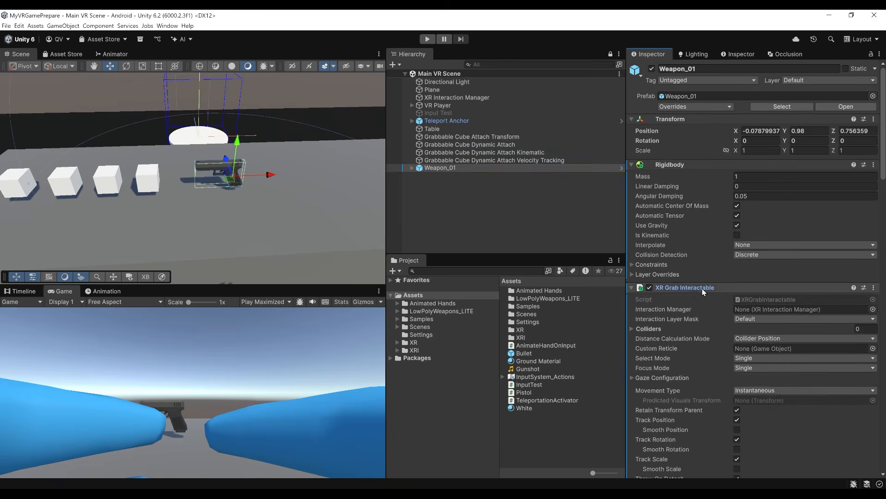
scroll(701, 277, down, 3)
scroll(688, 256, down, 1)
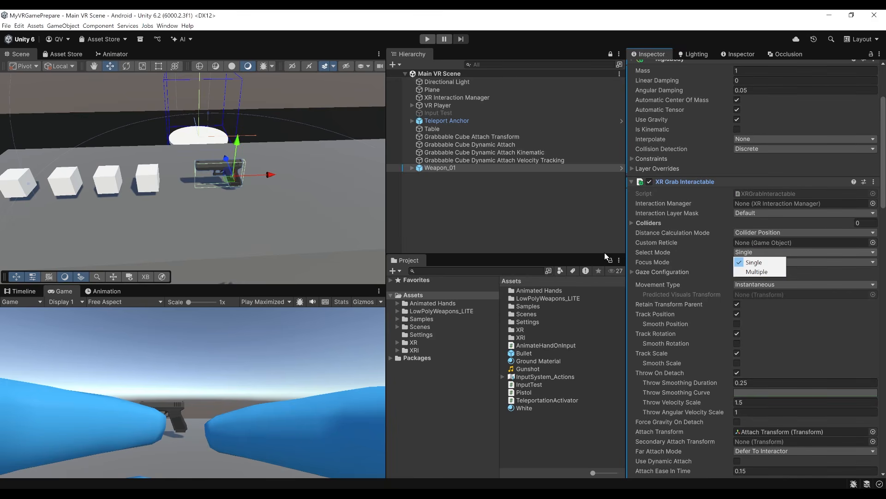
click(433, 188)
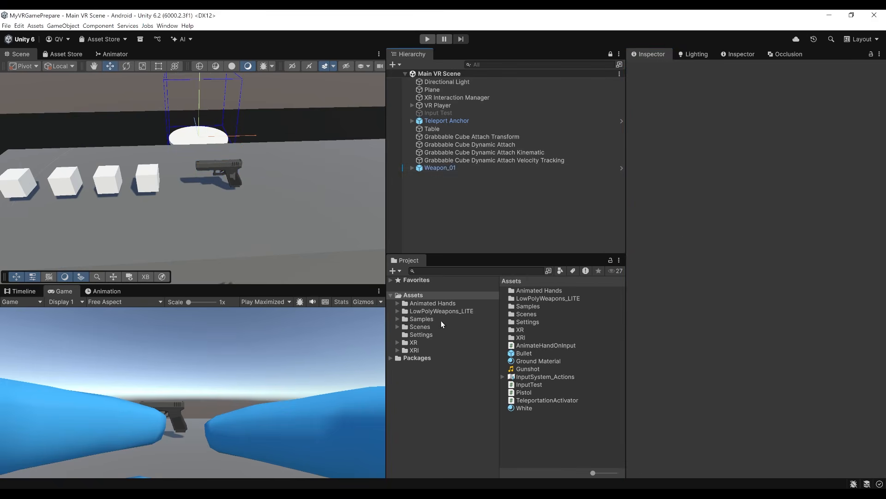
Place the Weapon_02 prefab from LowPolyWeapons_LITE on the table beside the pistol, raise it to Y 1.037, and rotate it 30 degrees around Y.
click(437, 310)
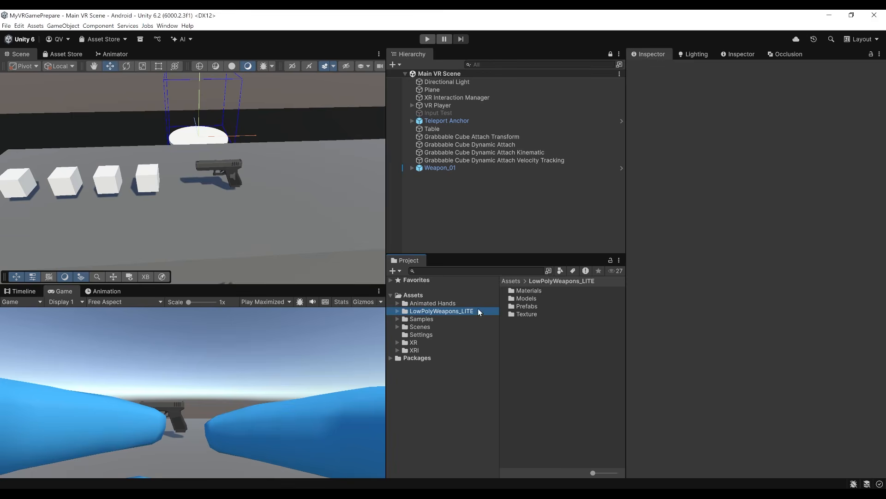
double_click(524, 306)
click(536, 323)
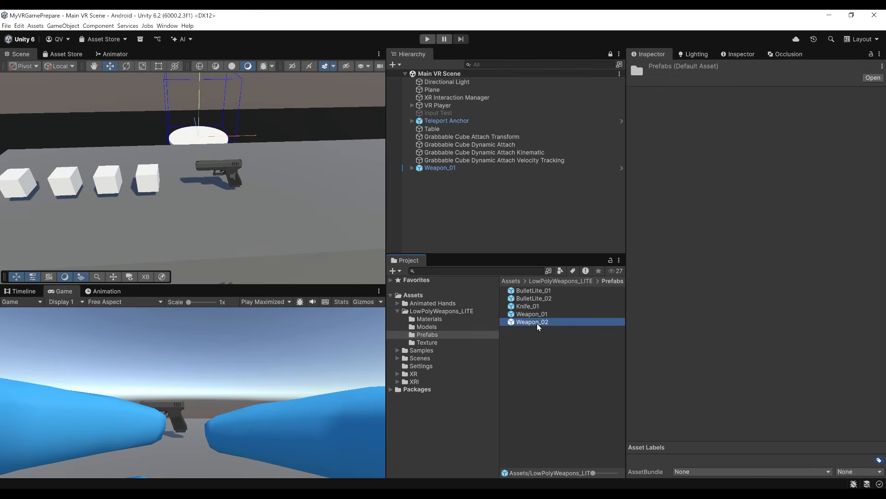
drag(806, 386, 312, 212)
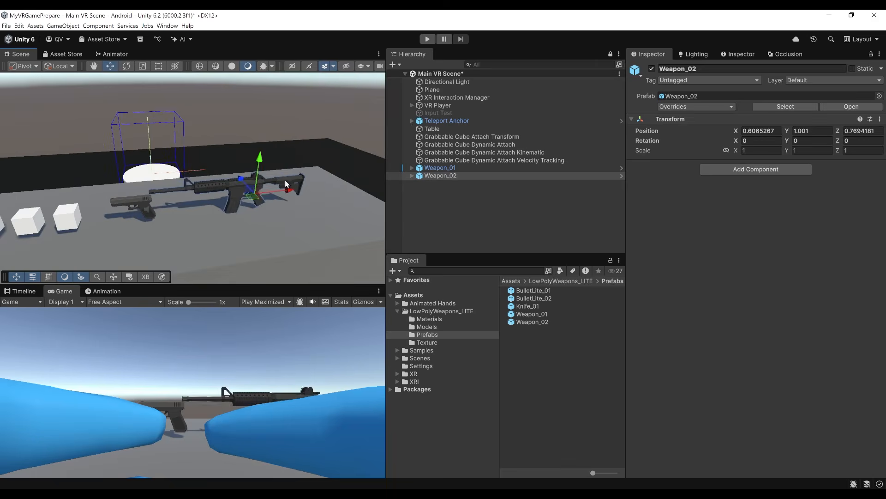
drag(258, 166, 261, 153)
key(e)
drag(258, 214, 215, 217)
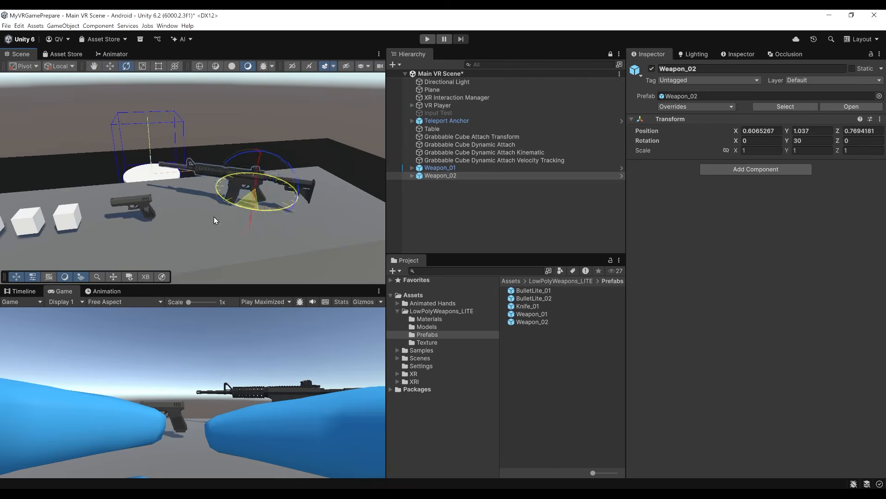
Remove the Mesh Collider from all child parts of Weapon_02, from Weapon_02 through Weapon_02_7.
click(411, 175)
click(453, 183)
shift+click(441, 230)
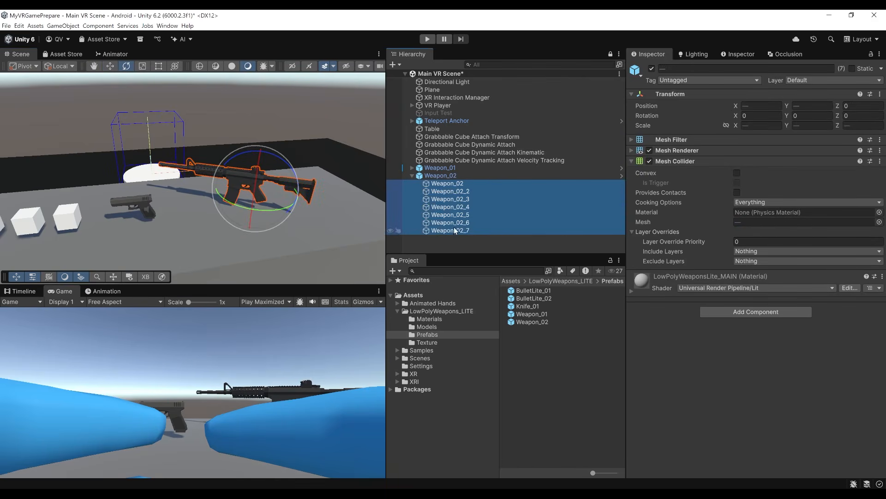
right_click(687, 165)
click(719, 198)
Add a Box Collider to the child part Weapon_02 and save the scene.
click(453, 184)
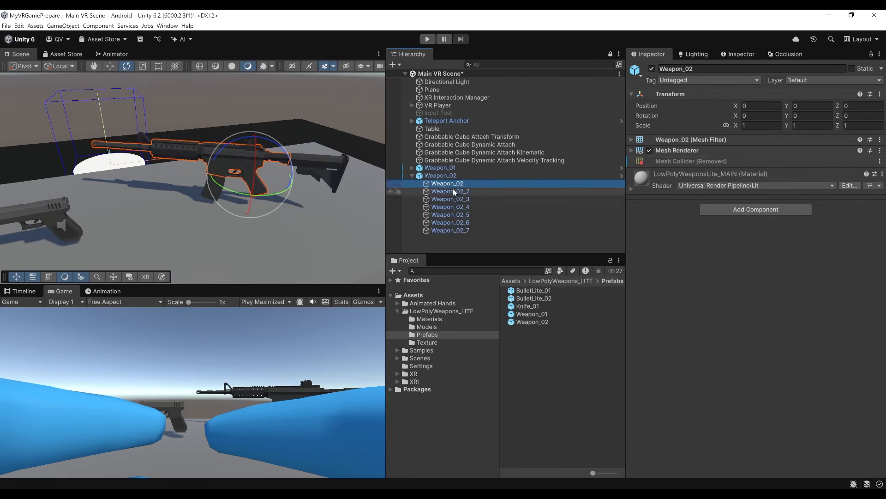
click(746, 209)
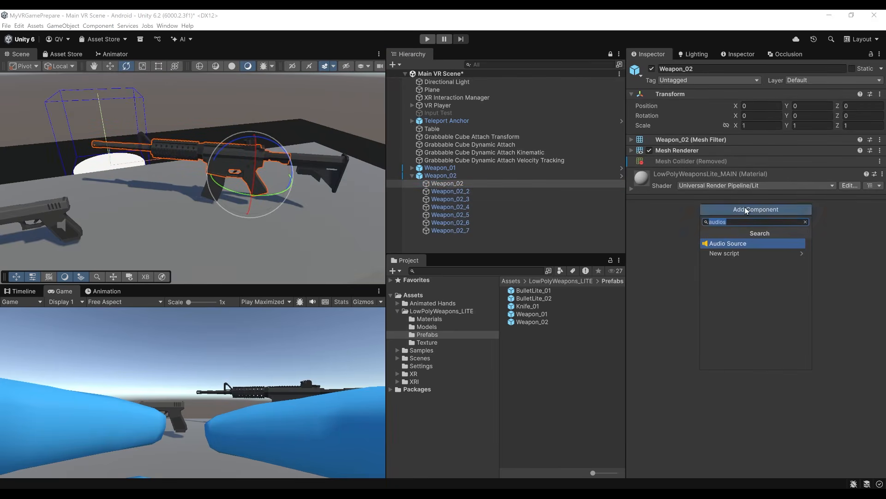
text(box)
key(Return)
key(ctrl+s)
Add an XR Grab Interactable component to the parent Weapon_02 object.
click(435, 175)
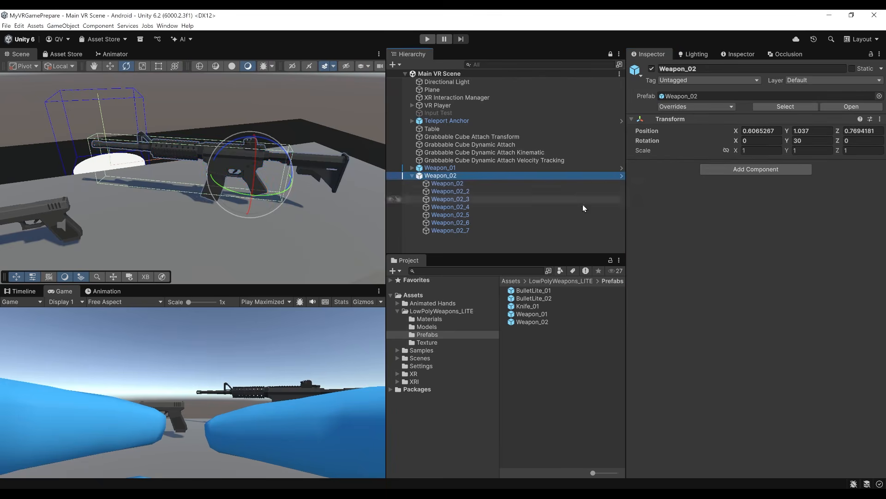
click(736, 169)
text(XRGra)
key(Return)
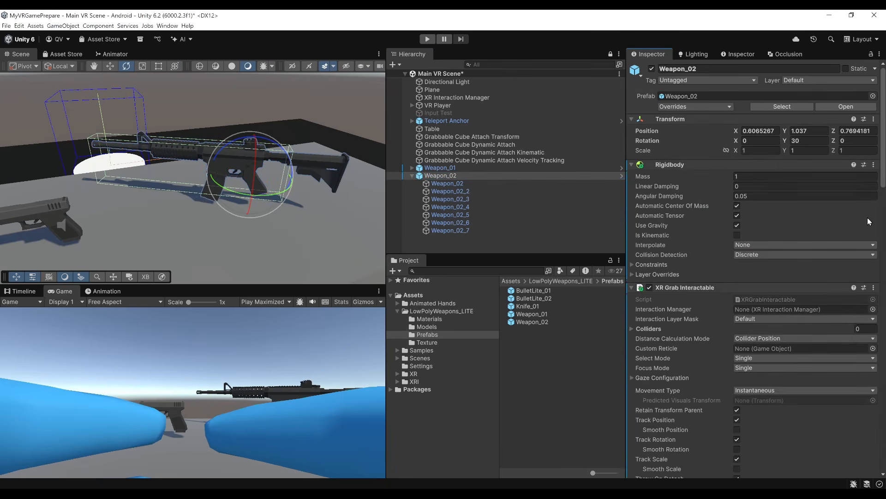
Create an empty child object named Attach Transform under the parent Weapon_02 object.
scroll(690, 263, down, 4)
right_drag(305, 182, 309, 172)
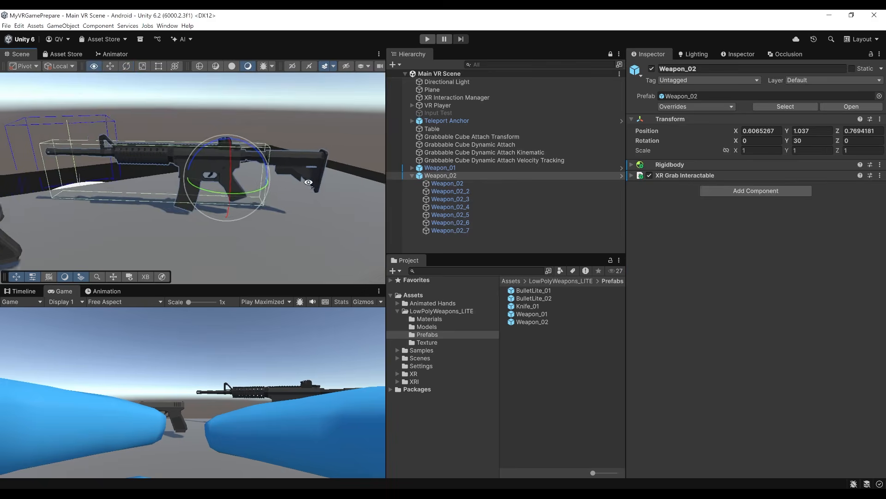
right_click(447, 175)
click(509, 295)
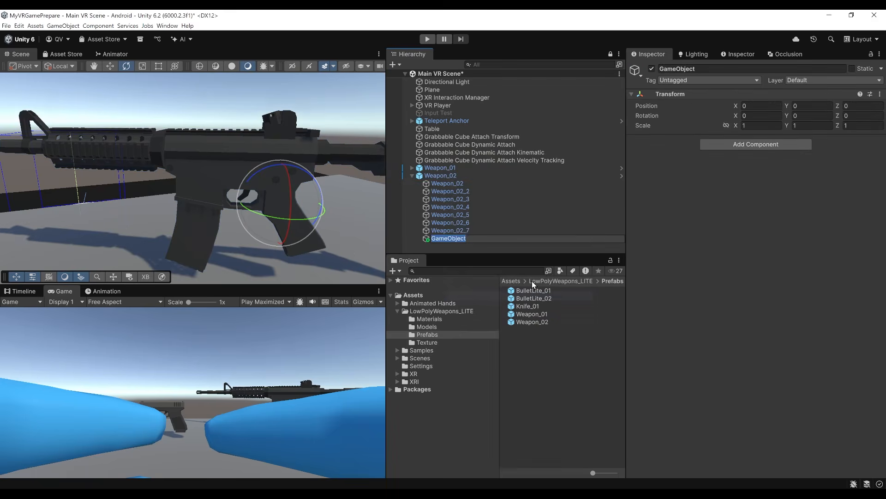
text(Attach Transform)
Rotate Attach Transform to -90 degrees around Y, place it at the rifle's grip at about X -0.0147 and Y -0.0029, and save.
click(804, 115)
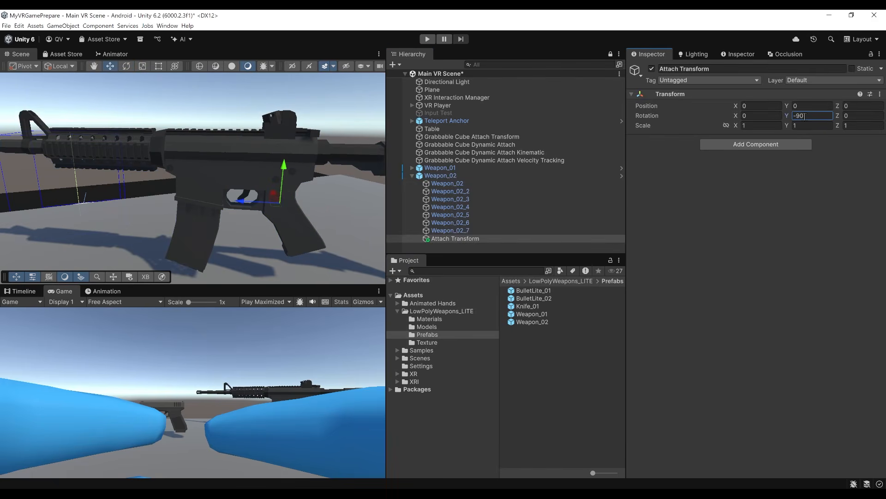
drag(234, 205, 248, 204)
drag(294, 166, 292, 178)
drag(256, 211, 229, 212)
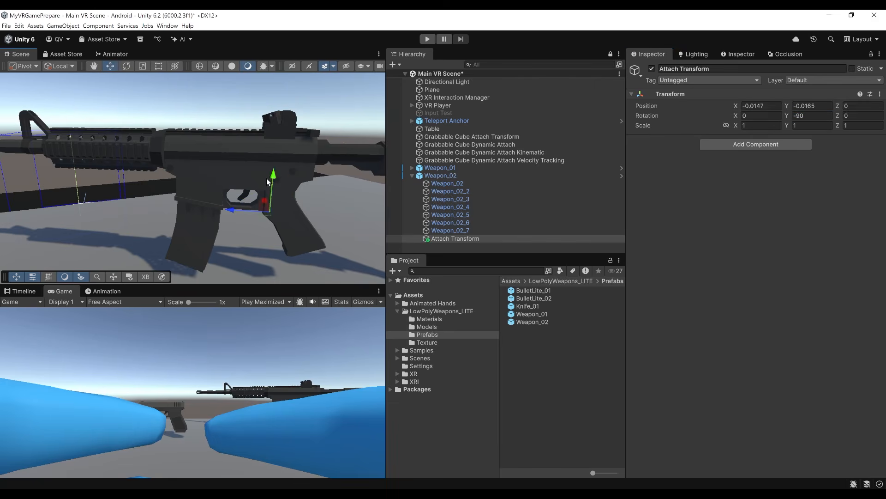
key(ctrl+s)
Assign the Attach Transform object to the Attach Transform property of Weapon_02's XR Grab Interactable, save the scene, and collapse the component.
click(461, 239)
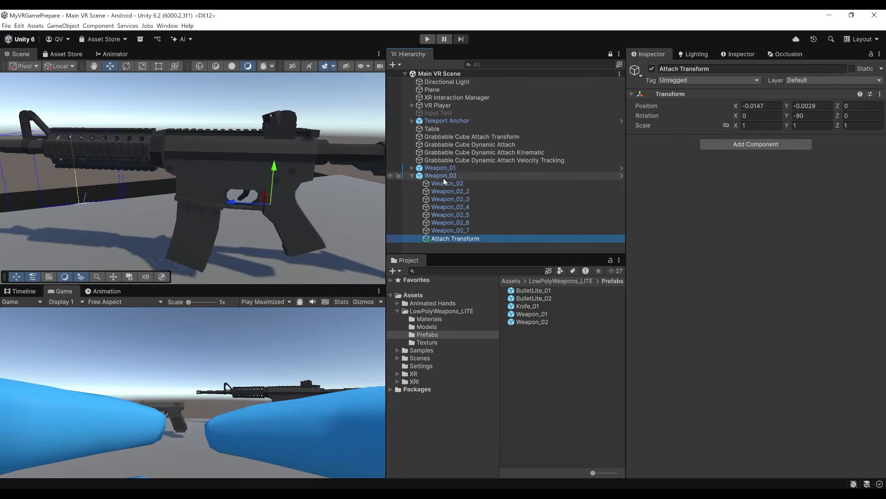
click(440, 176)
key(f)
click(729, 180)
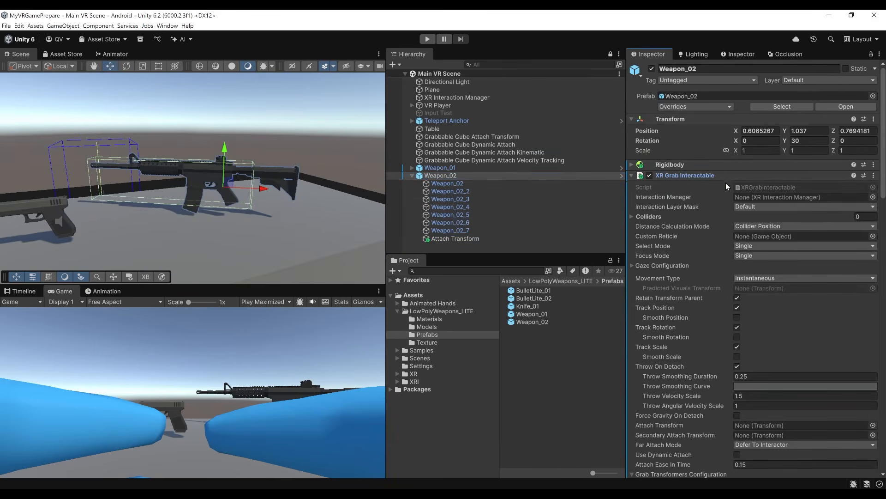
scroll(700, 286, down, 5)
drag(455, 239, 781, 271)
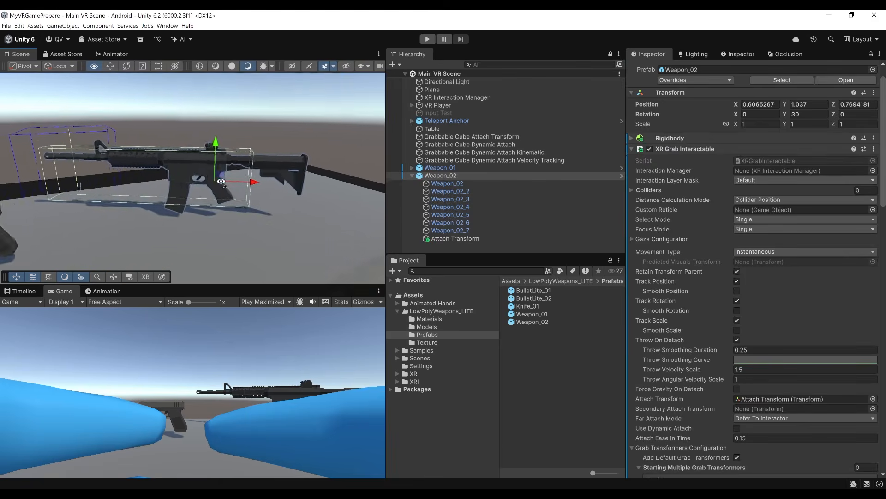
right_drag(258, 185, 392, 219)
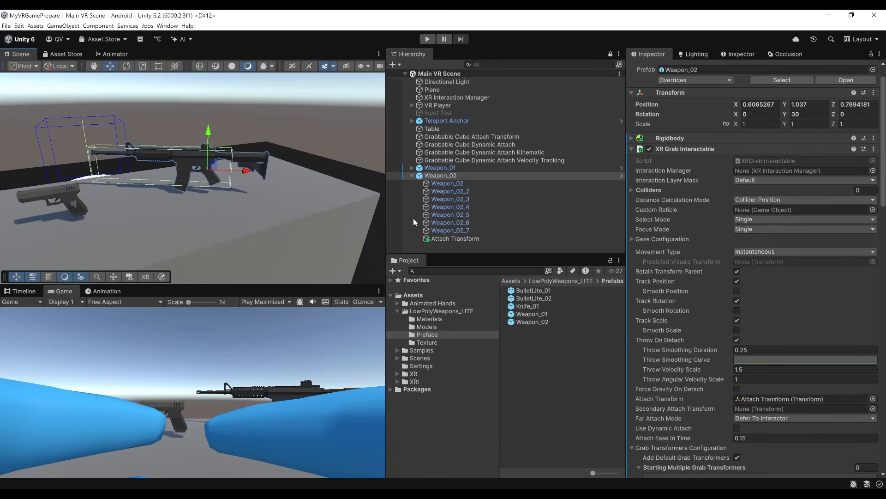
scroll(682, 193, up, 2)
key(w)
right_drag(259, 173, 300, 182)
click(700, 175)
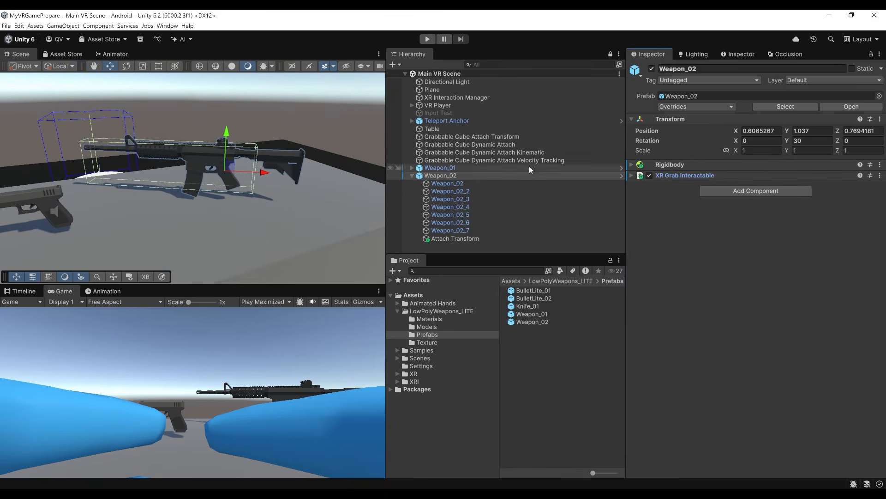
Add the Pistol script to the parent Weapon_02 object and assign the Bullet prefab to its Bullet Prefab property.
click(784, 190)
text(Pi)
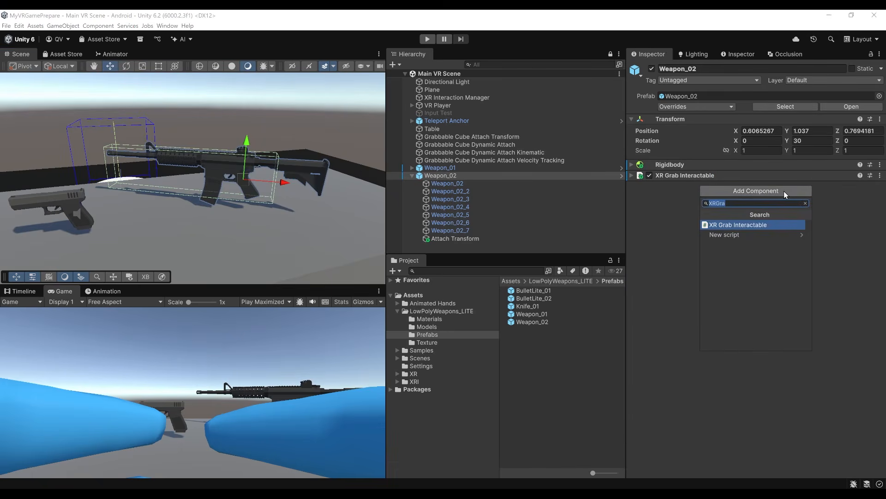
text(stol)
key(Return)
click(413, 295)
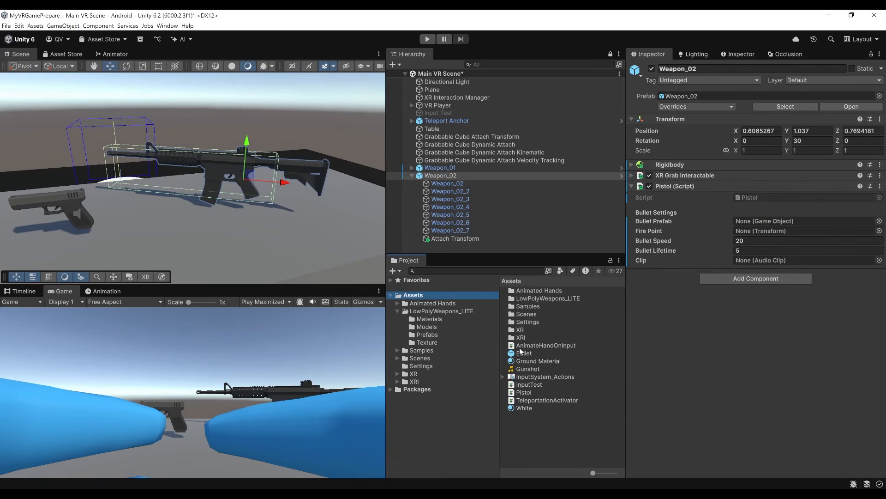
drag(525, 355, 785, 221)
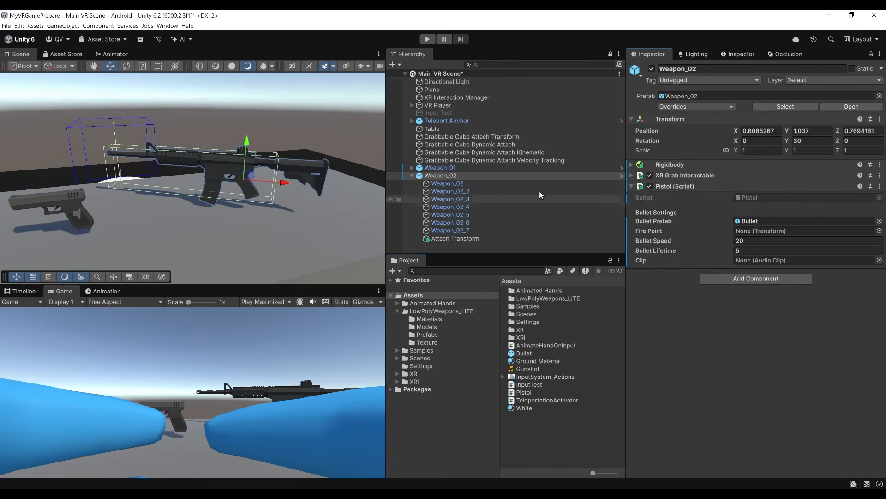
Create an empty child object named Fire Point under the parent Weapon_02 object.
right_click(439, 179)
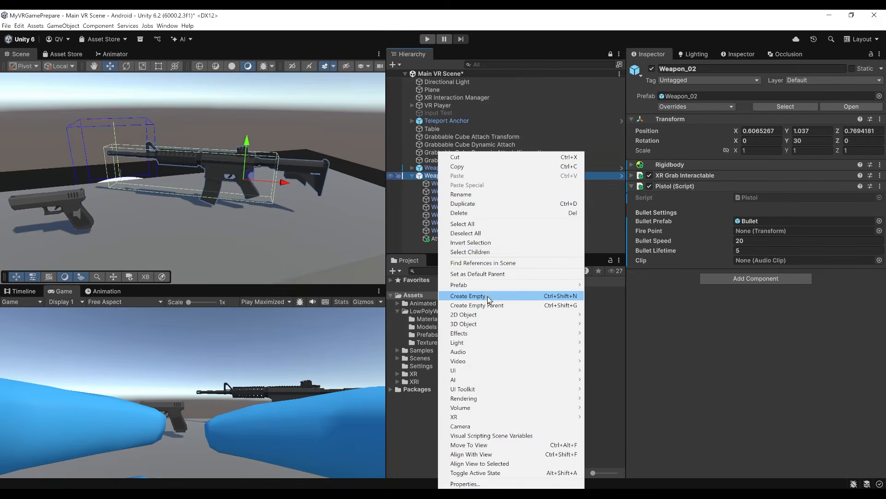
click(565, 296)
text(Fire Point)
key(Return)
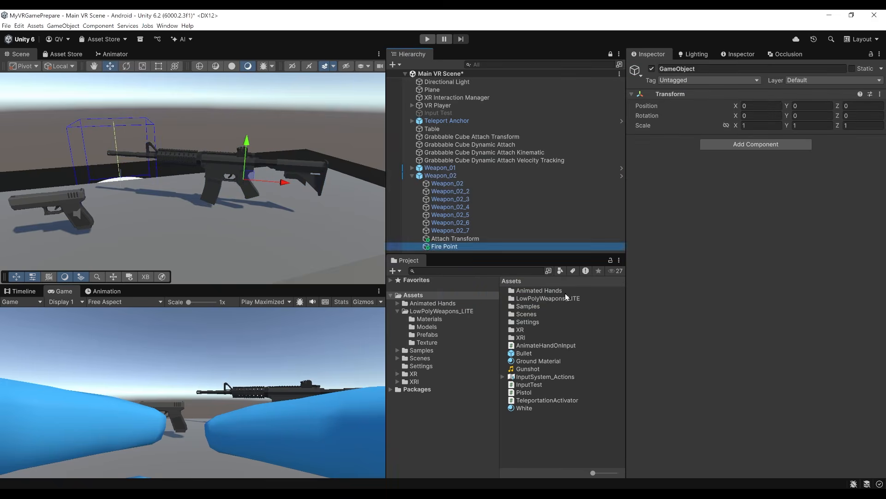
Rotate Fire Point to -90 degrees around Y and place it at the rifle's muzzle at about X -0.685 and Y 0.08.
click(808, 115)
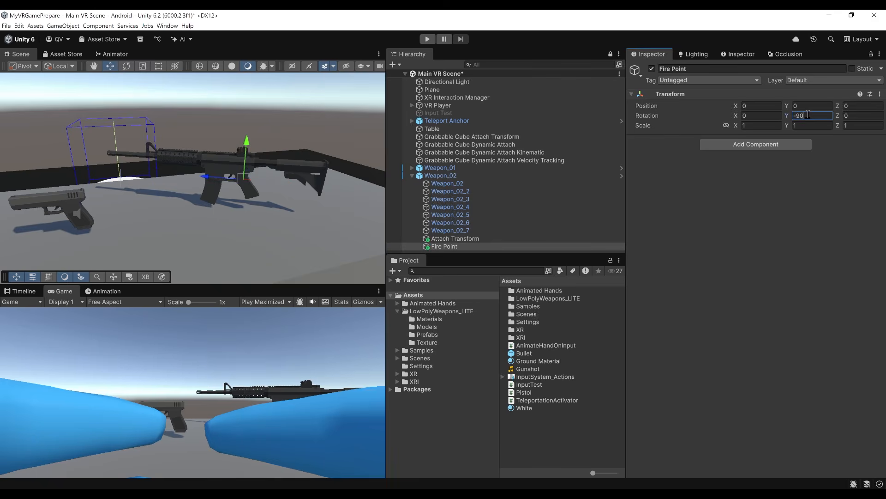
scroll(339, 140, up, 5)
drag(337, 140, 346, 93)
drag(293, 138, 72, 126)
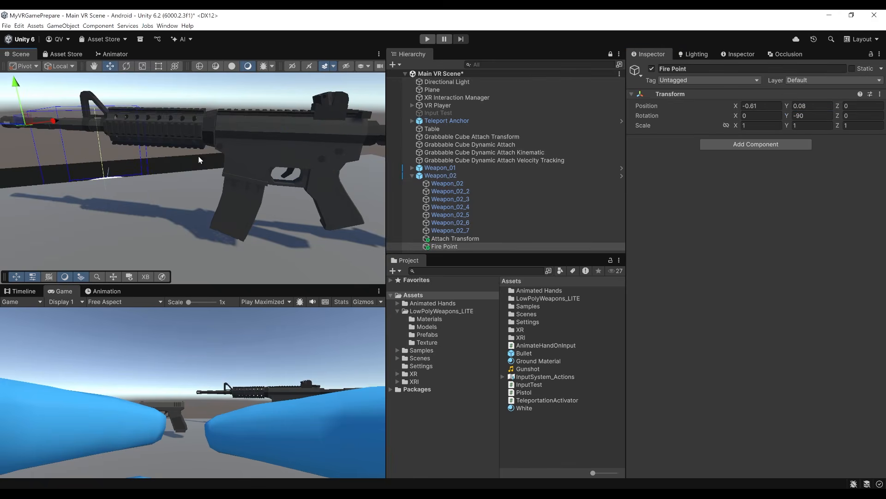
scroll(185, 160, down, 5)
alt+drag(142, 148, 841, 198)
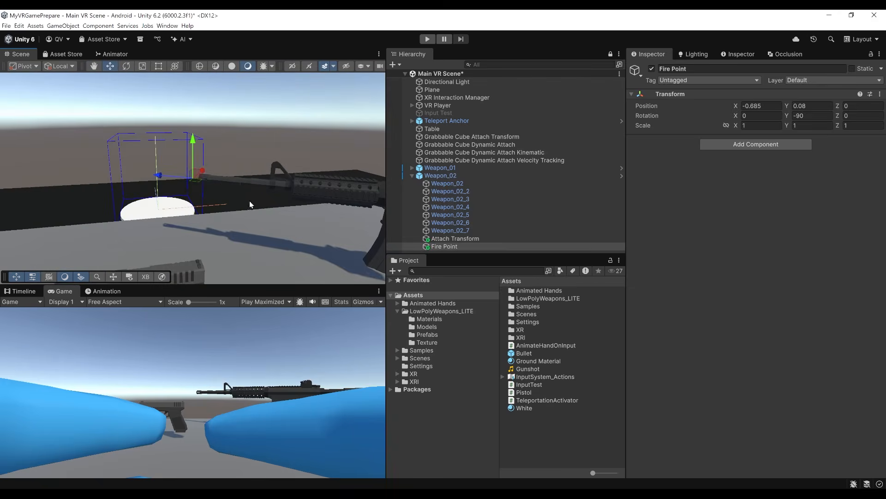
scroll(208, 177, down, 4)
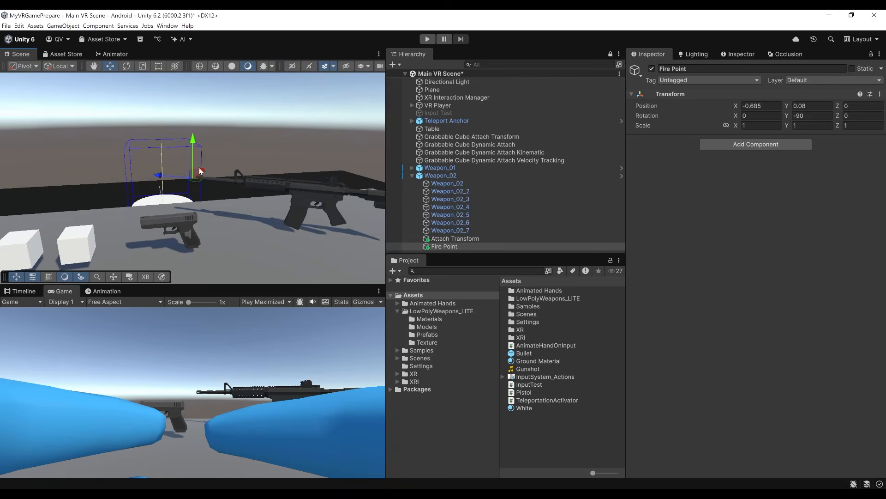
scroll(193, 139, down, 3)
Save the scene, and assign the Fire Point object and the Gunshot clip to the matching properties of Weapon_02's Pistol script.
click(457, 176)
key(ctrl+s)
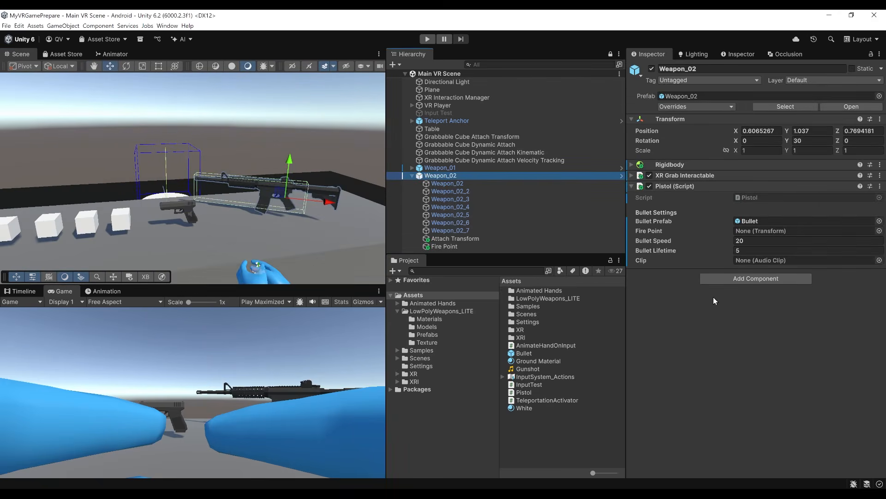
drag(443, 247, 790, 230)
drag(527, 368, 778, 258)
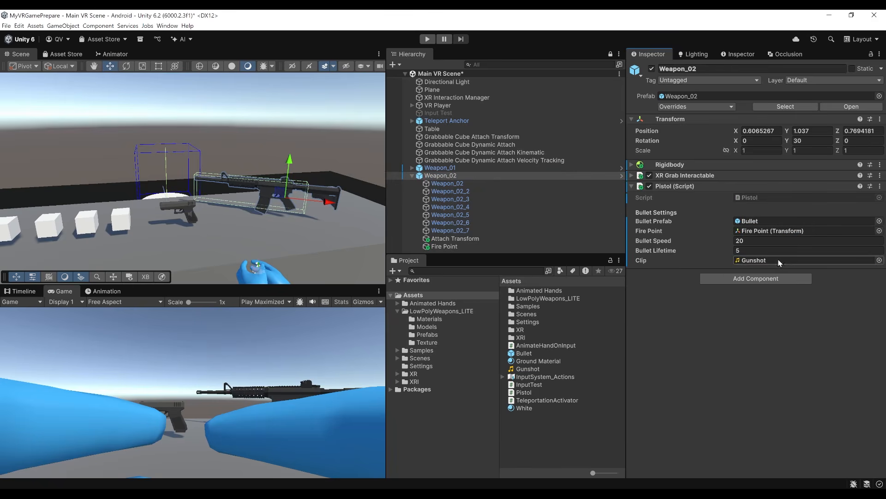
Add an Audio Source component to the parent Weapon_02 object.
click(740, 279)
text(audio so)
key(Return)
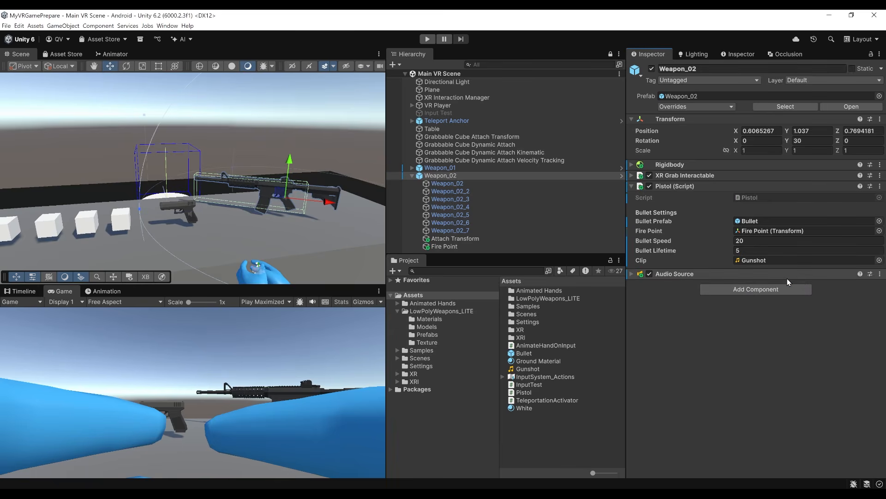
Make the Activated event of Weapon_02's XR Grab Interactable call Pistol.FireBullet on its own Pistol script.
click(720, 186)
scroll(331, 187, down, 5)
right_drag(331, 187, 296, 207)
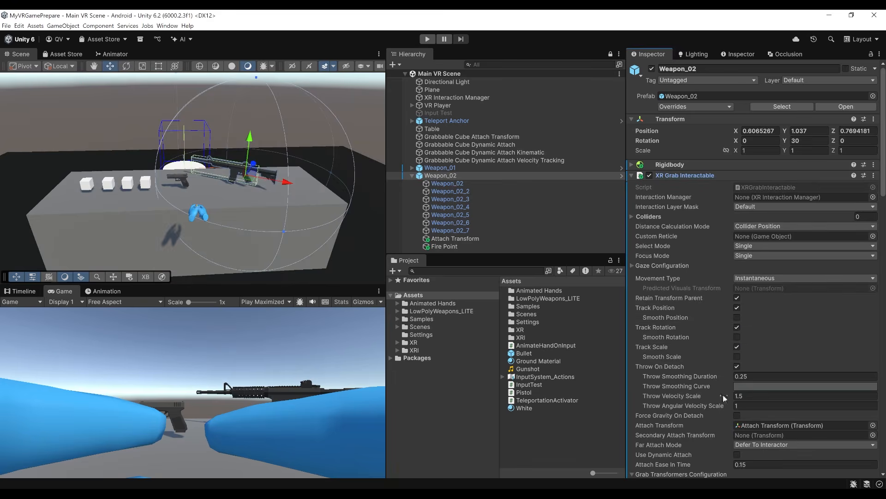
scroll(720, 225, down, 8)
scroll(713, 249, down, 15)
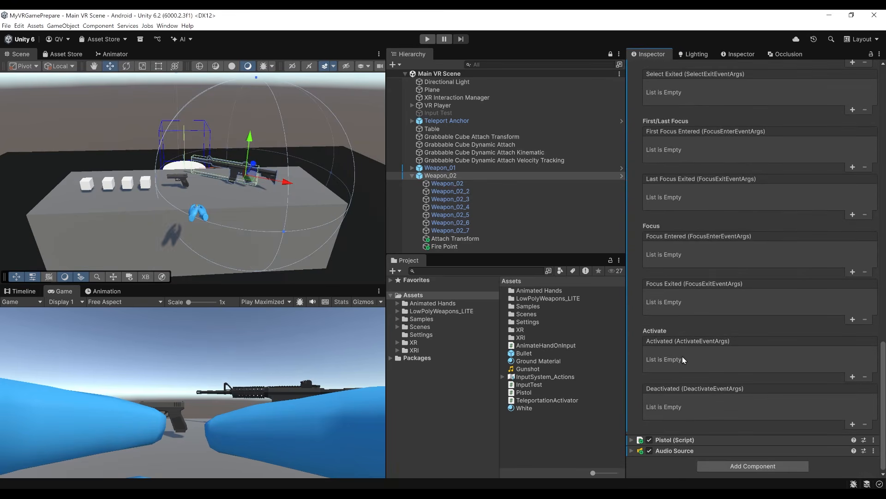
click(853, 377)
drag(674, 440, 688, 368)
click(753, 352)
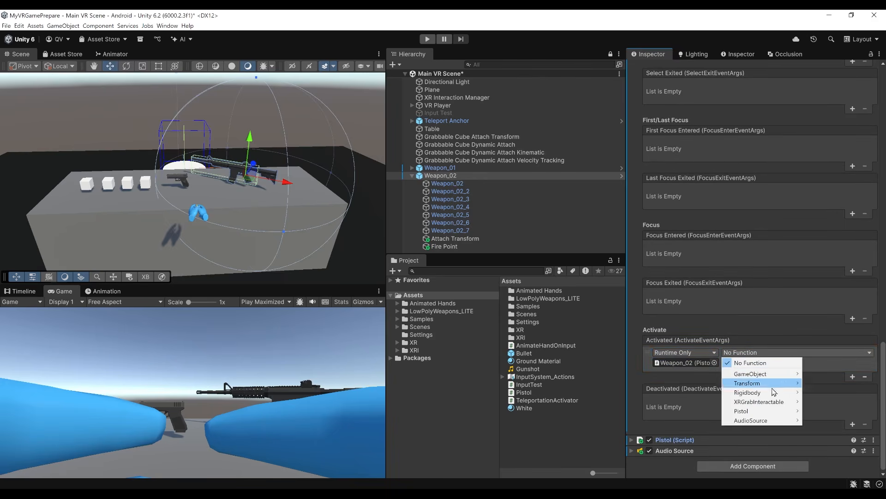
mouse_move(762, 414)
click(666, 374)
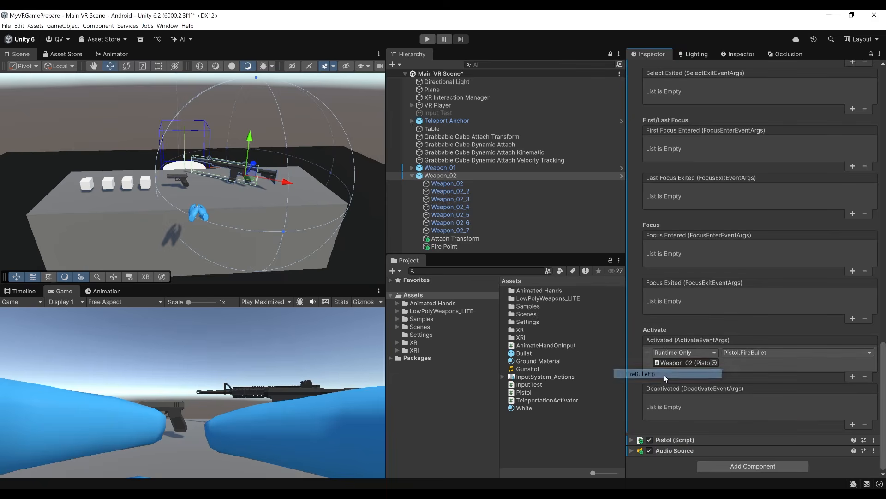
Save the scene and run it in Play mode to test grabbing and firing the rifle.
key(ctrl+s)
click(428, 39)
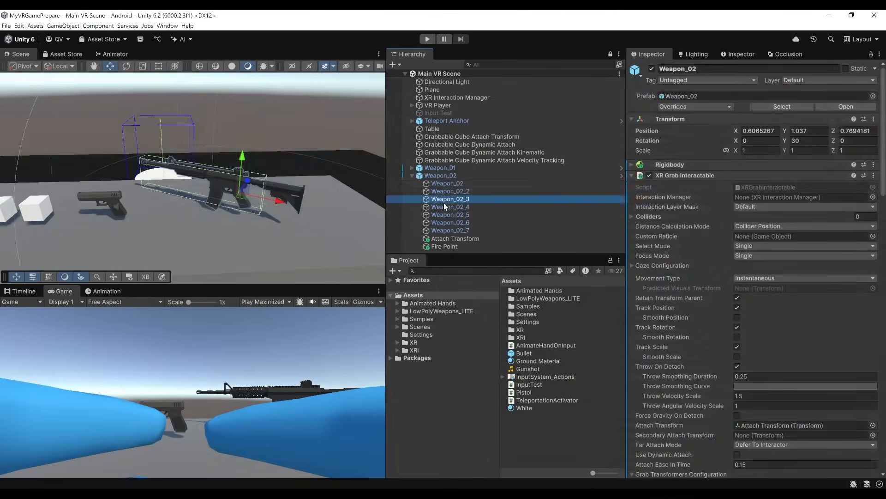
Set the Select Mode of Weapon_02's XR Grab Interactable to Multiple.
click(439, 178)
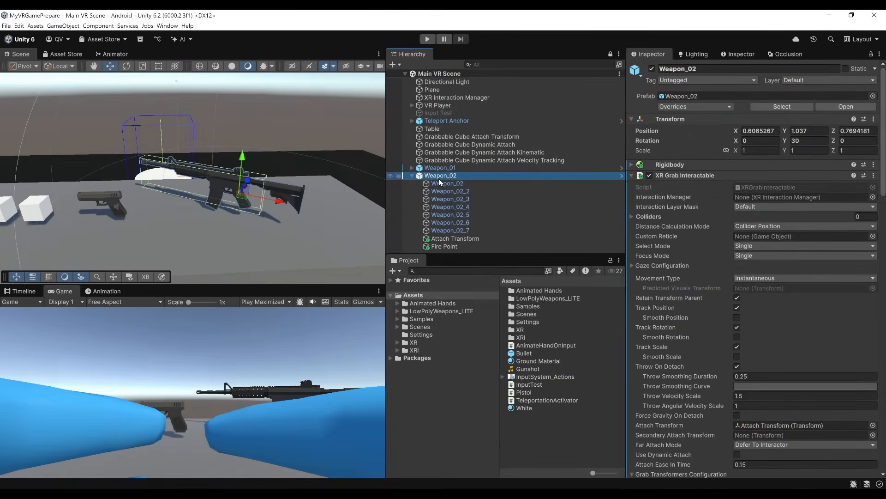
scroll(656, 226, down, 2)
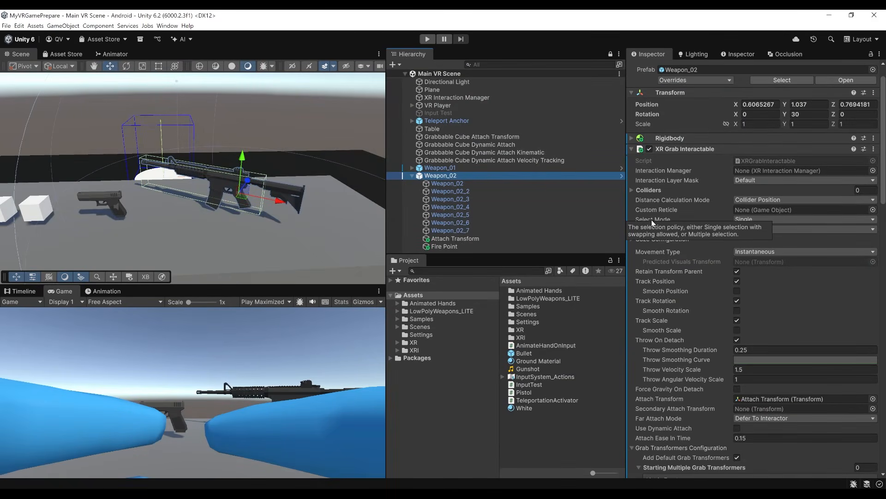
click(781, 219)
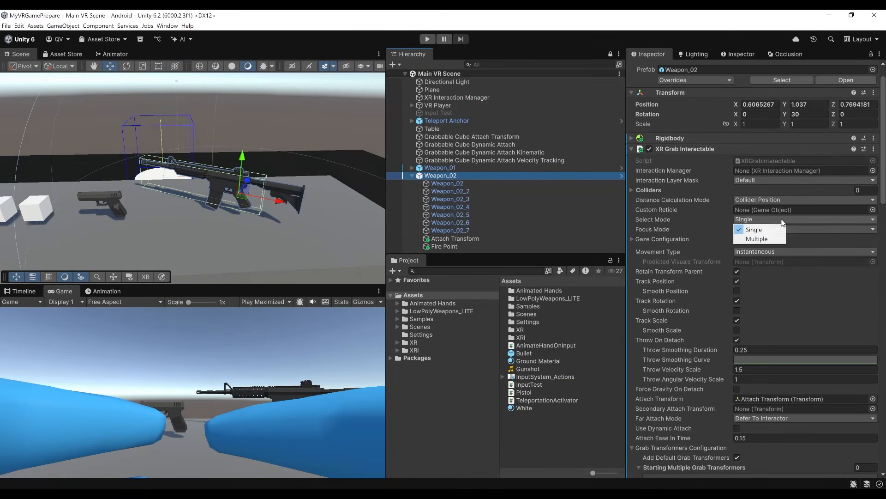
click(775, 239)
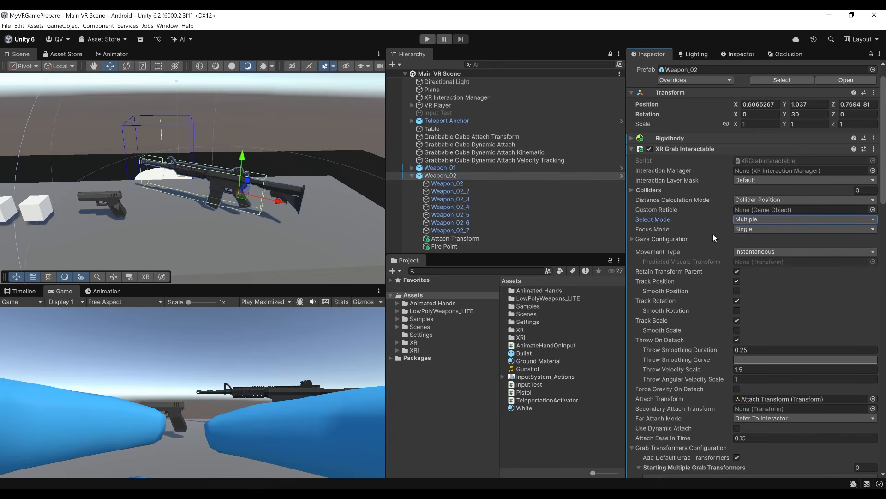
Duplicate Weapon_02's Attach Transform as Secondary Attach Transform and move it to the rifle's handguard at about X -0.308 and Y 0.055.
scroll(671, 229, down, 5)
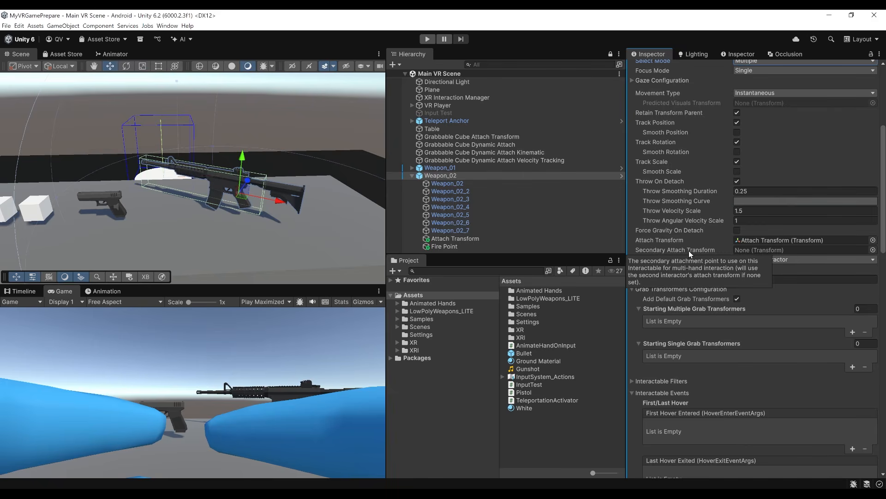
scroll(353, 174, up, 5)
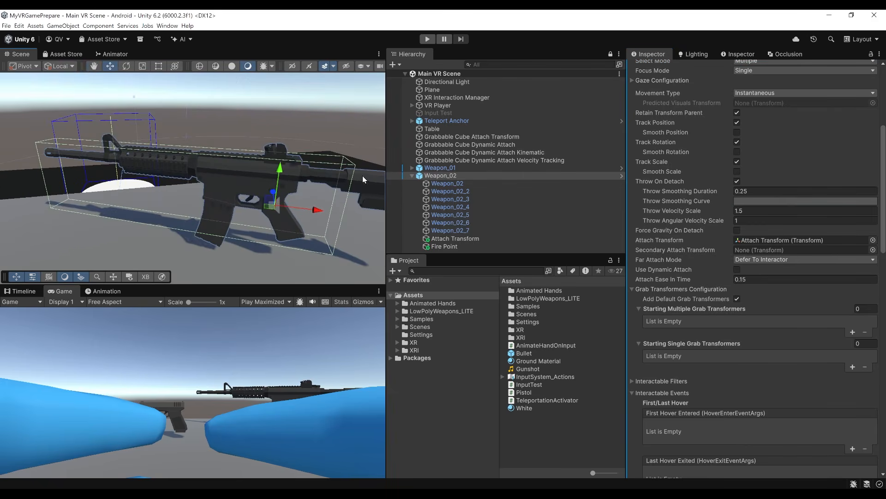
click(459, 238)
key(ctrl+d)
key(Home)
text(Secondary)
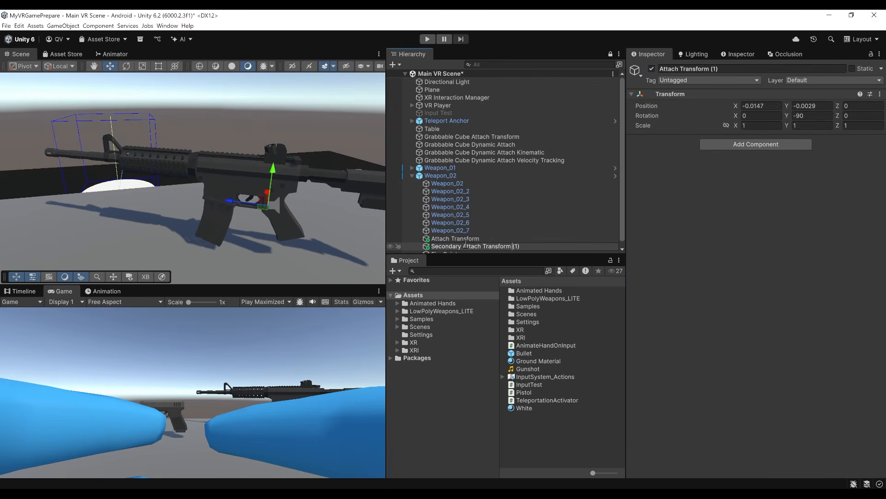
key(Delete)
key(Delete)
key(Delete)
key(BackSpace)
key(Return)
drag(232, 204, 135, 192)
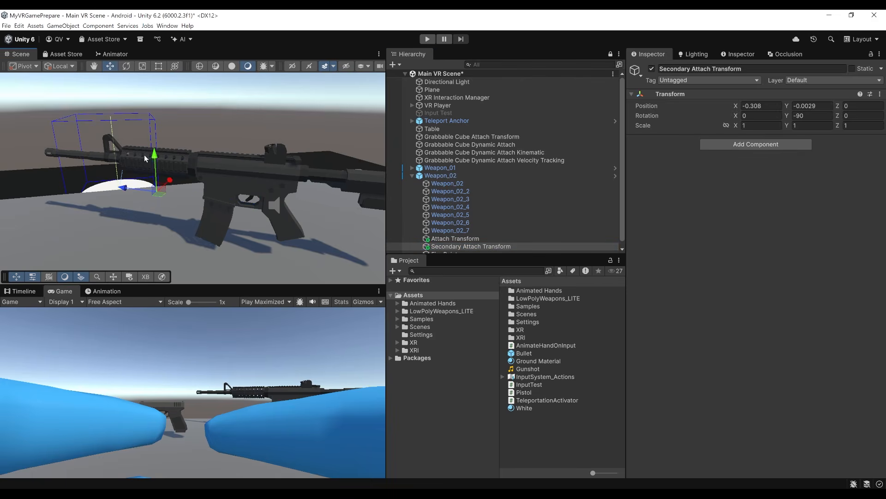
drag(151, 154, 154, 143)
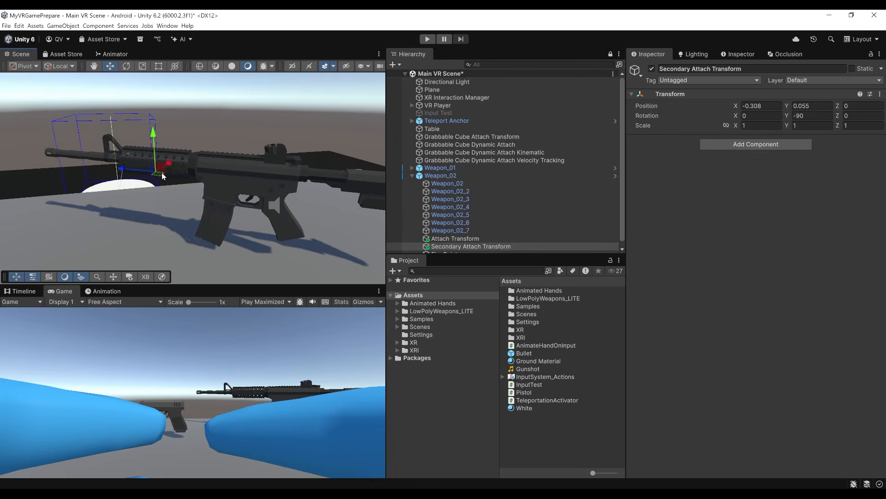
Assign the Secondary Attach Transform object to the Secondary Attach Transform property of Weapon_02's XR Grab Interactable.
click(441, 175)
scroll(739, 277, down, 5)
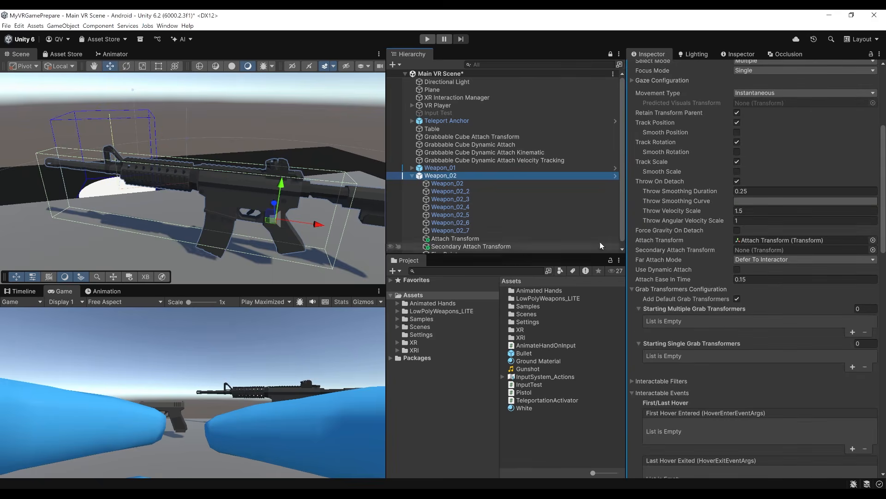
scroll(611, 246, down, 1)
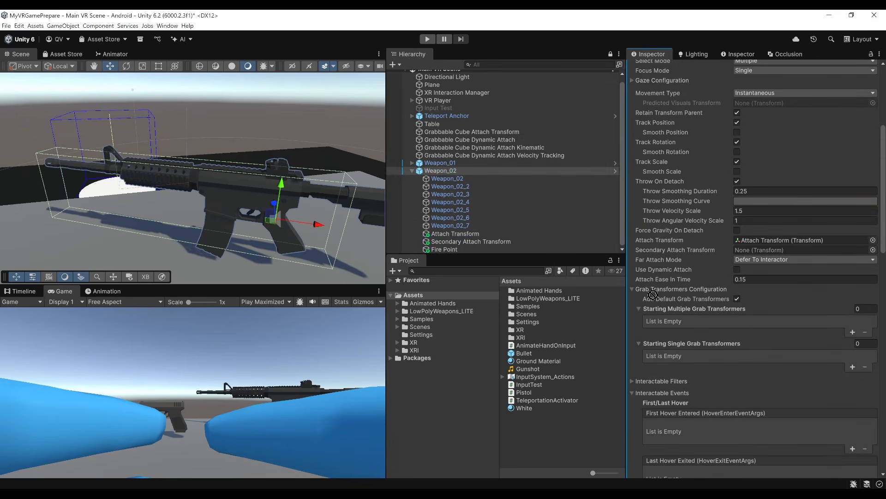
drag(748, 260, 765, 248)
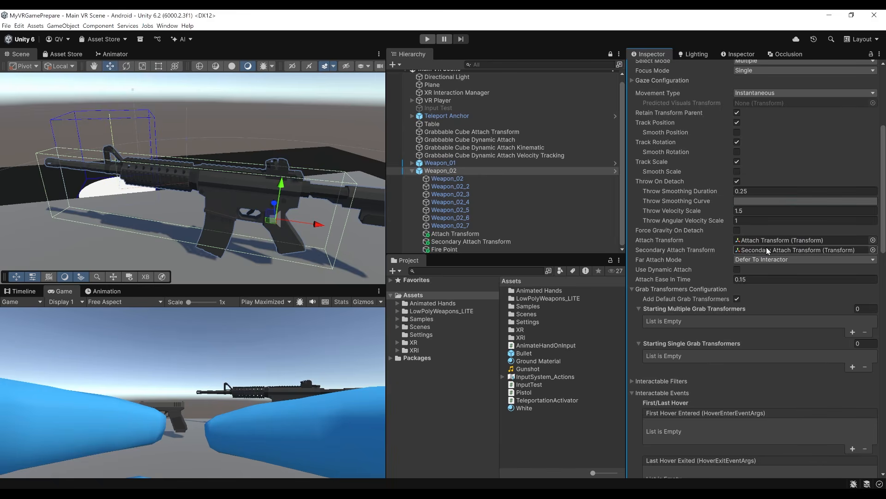
scroll(299, 129, down, 3)
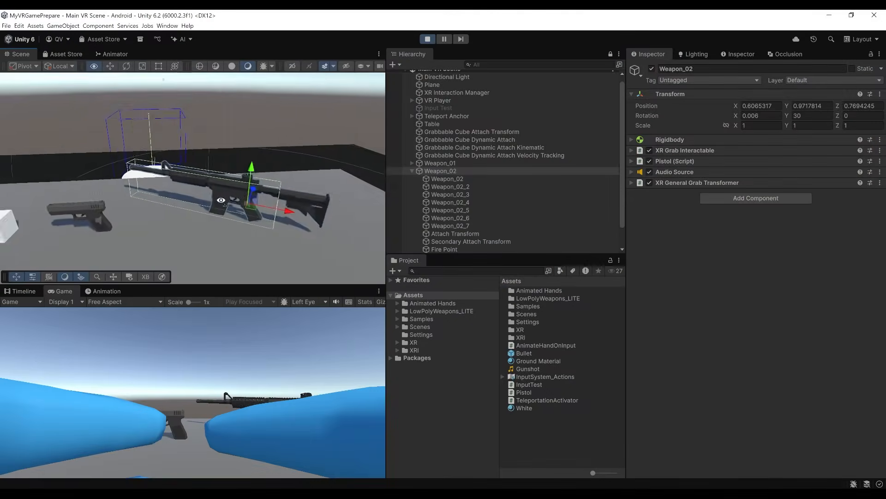
Examine the two-handed rotation and scaling settings of Weapon_02's XR General Grab Transformer during Play mode, and stop playing.
right_drag(208, 198, 197, 250)
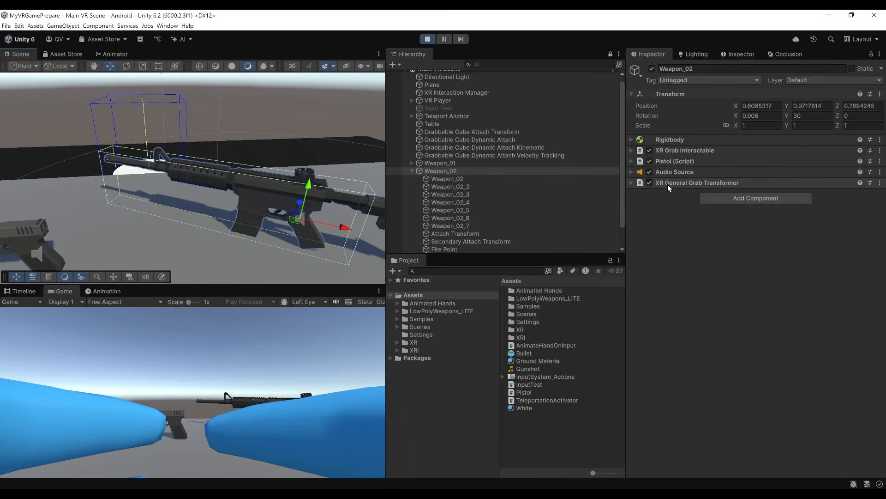
click(730, 183)
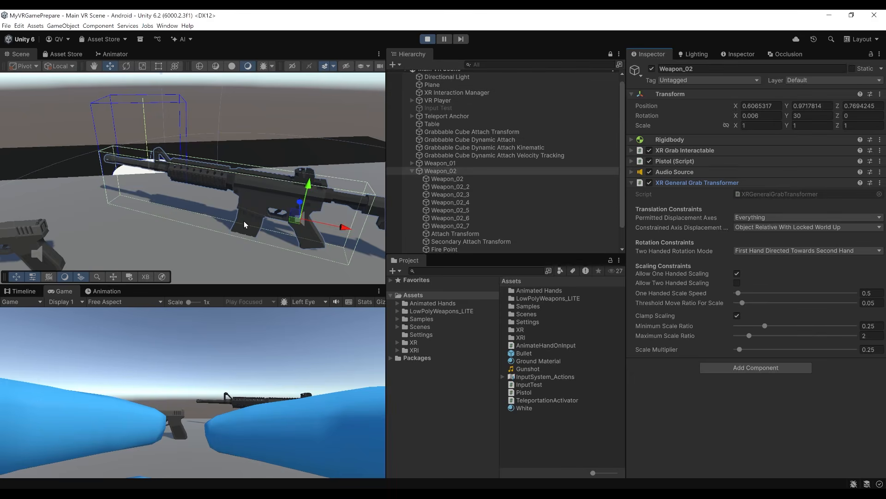
click(428, 39)
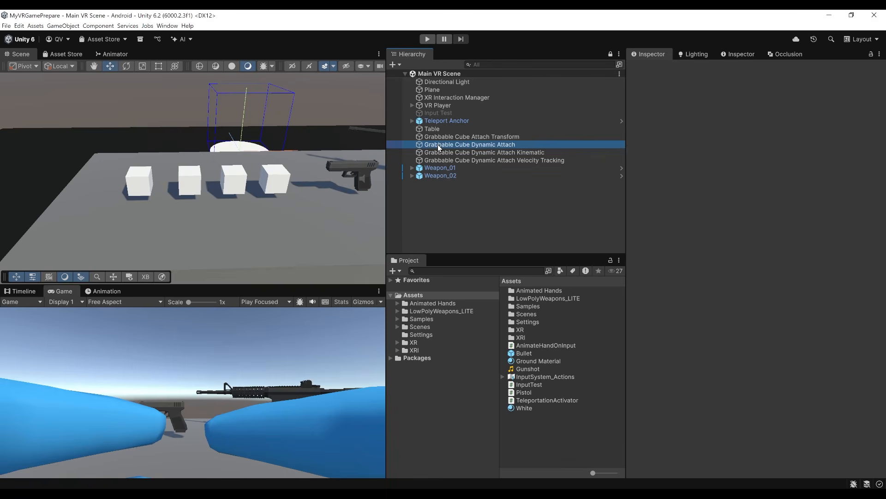
Duplicate Grabbable Cube Dynamic Attach, place the copy last in the scene hierarchy and rename it Grabbable Cube Dynamic Attach Two Hands.
click(480, 145)
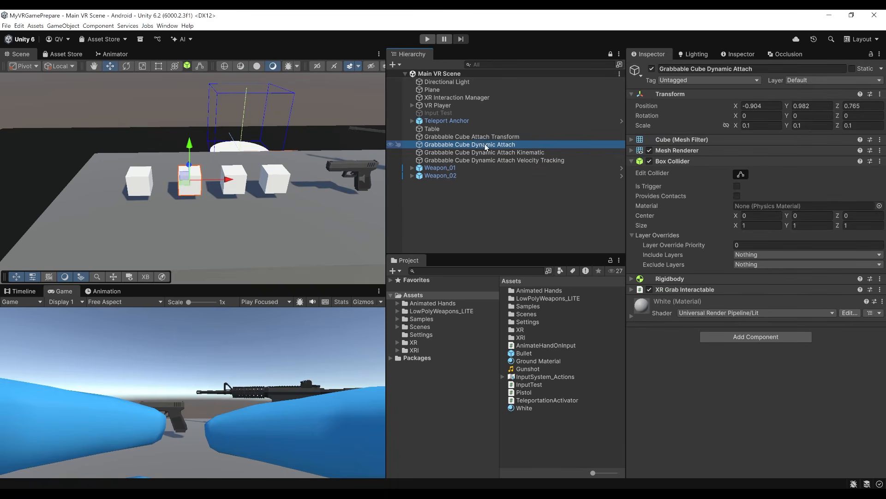
key(ctrl+d)
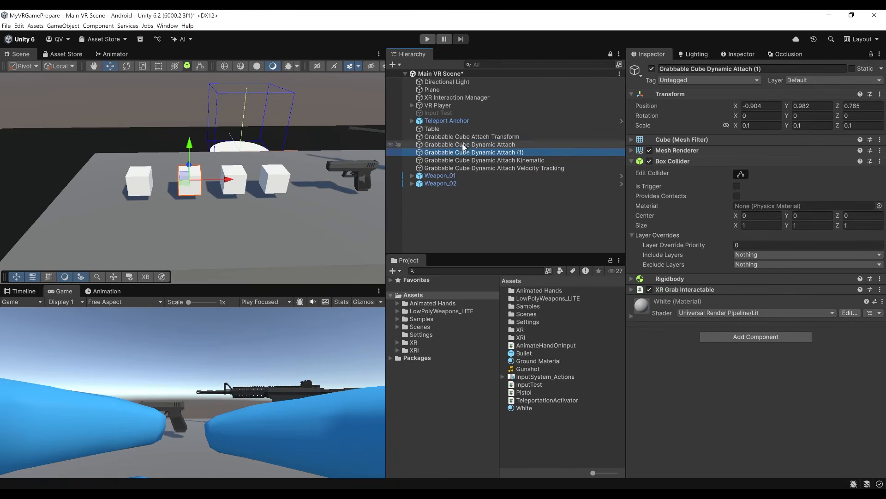
drag(464, 181, 466, 187)
click(524, 184)
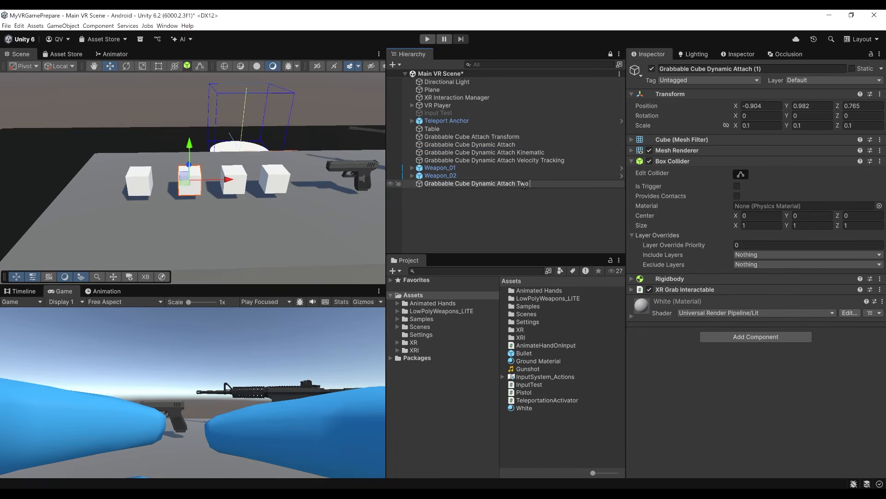
text(Ha)
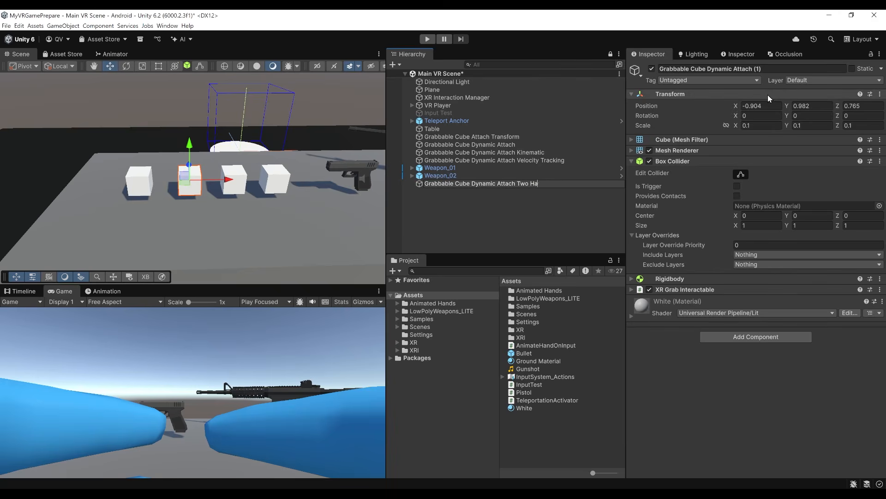
text(nds)
key(Return)
Move the Two Hands cube along the table past the rifle's stock to about X 1.174.
scroll(223, 201, down, 4)
right_drag(157, 208, 257, 206)
drag(134, 169, 351, 183)
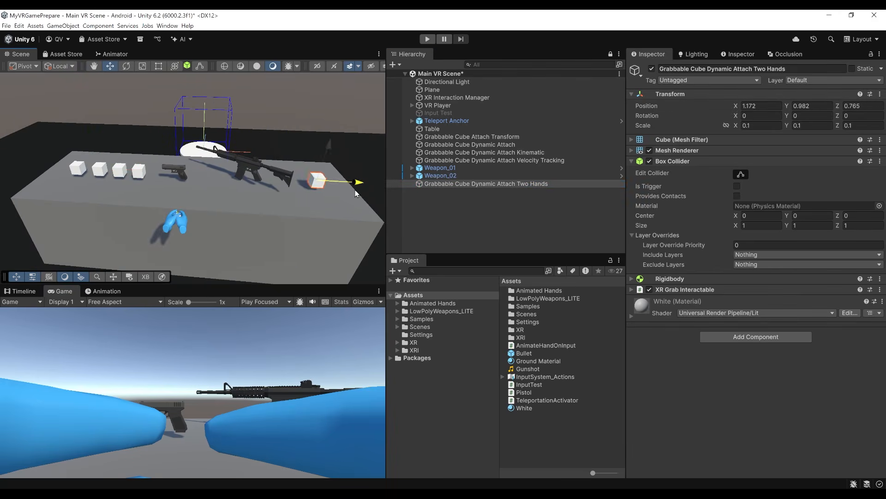
Stretch the Two Hands cube along its X axis into a bar with an X scale of about 0.443.
key(f)
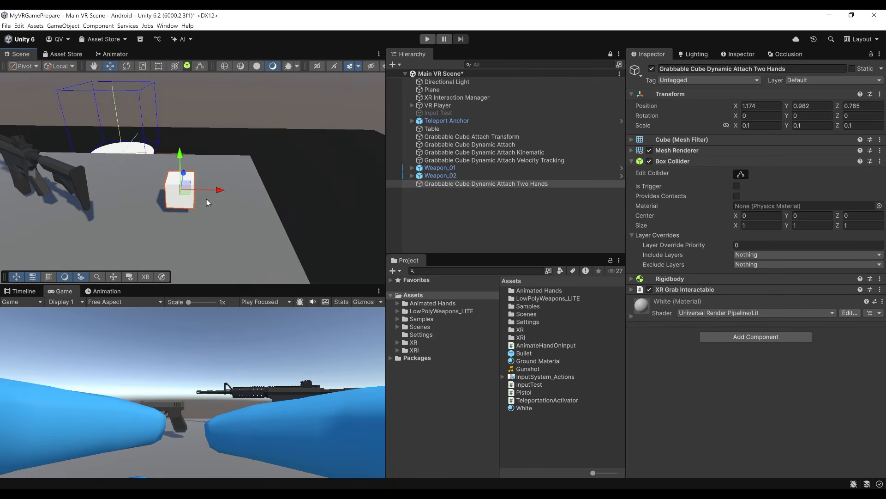
key(r)
drag(220, 189, 349, 197)
right_drag(283, 203, 305, 202)
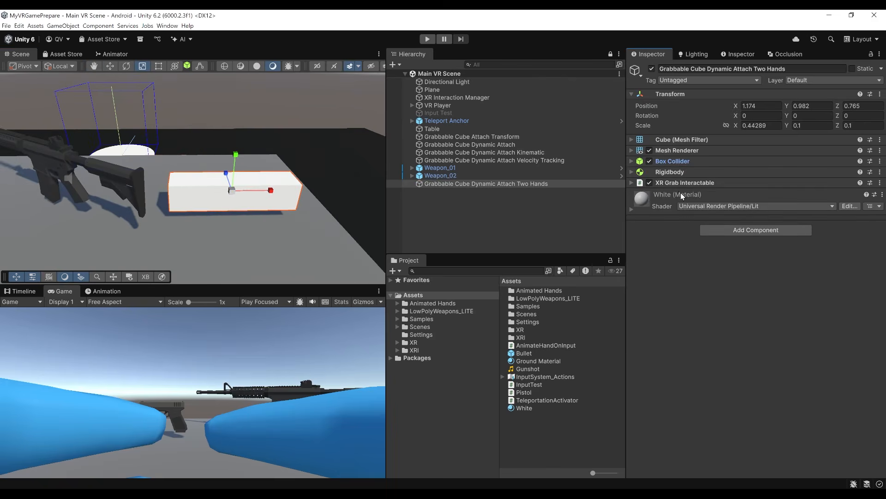
Set the Select Mode of the Two Hands cube's XR Grab Interactable to Multiple.
click(674, 183)
scroll(730, 276, down, 8)
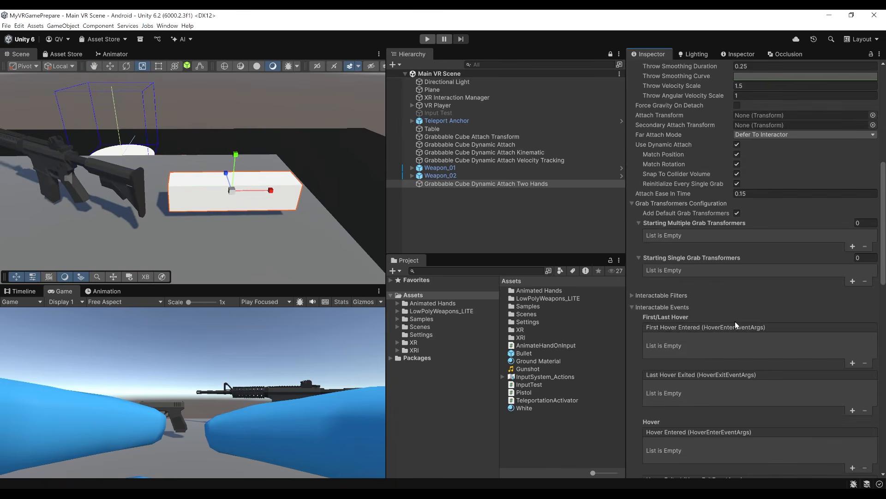
scroll(733, 319, up, 10)
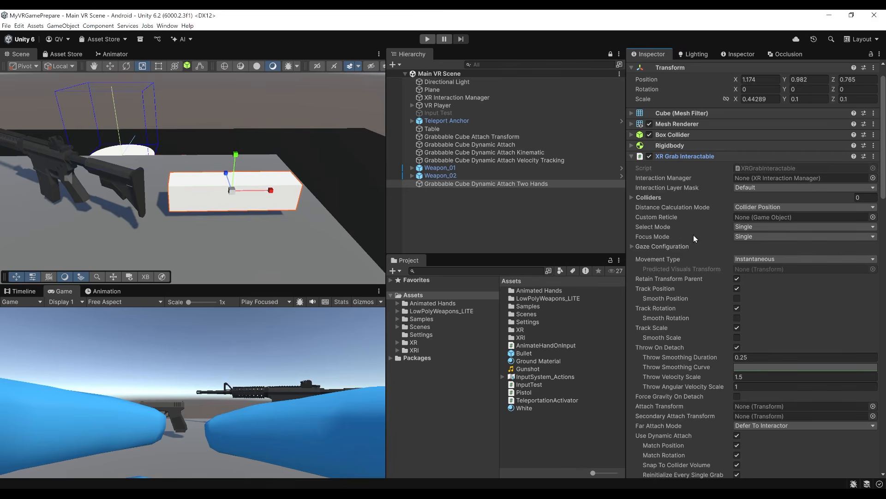
click(746, 247)
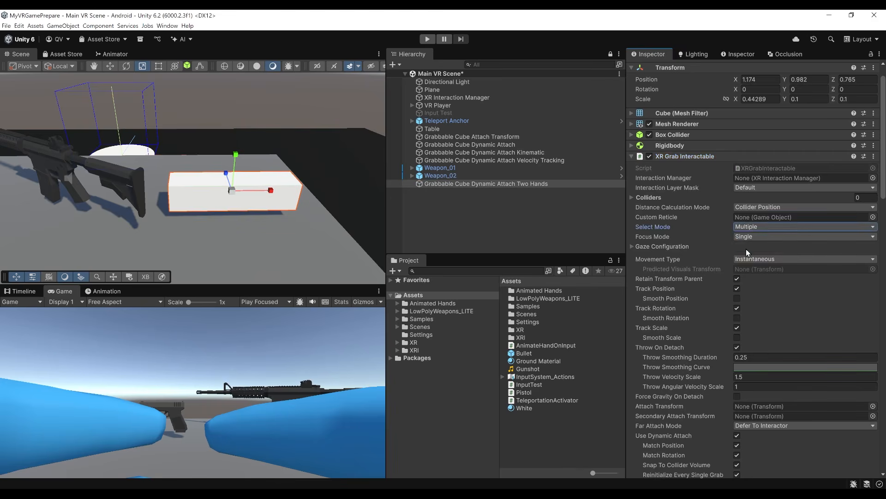
Add an XR General Grab Transformer component to the Two Hands cube.
scroll(718, 320, down, 4)
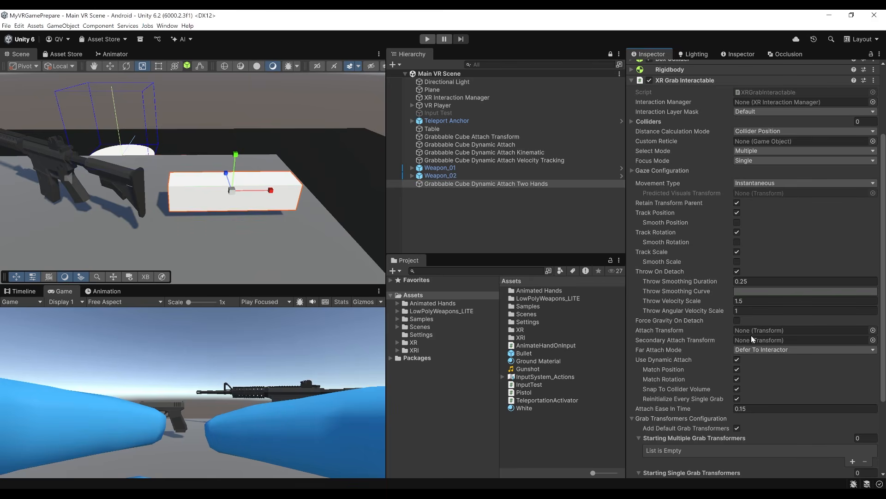
scroll(752, 335, down, 3)
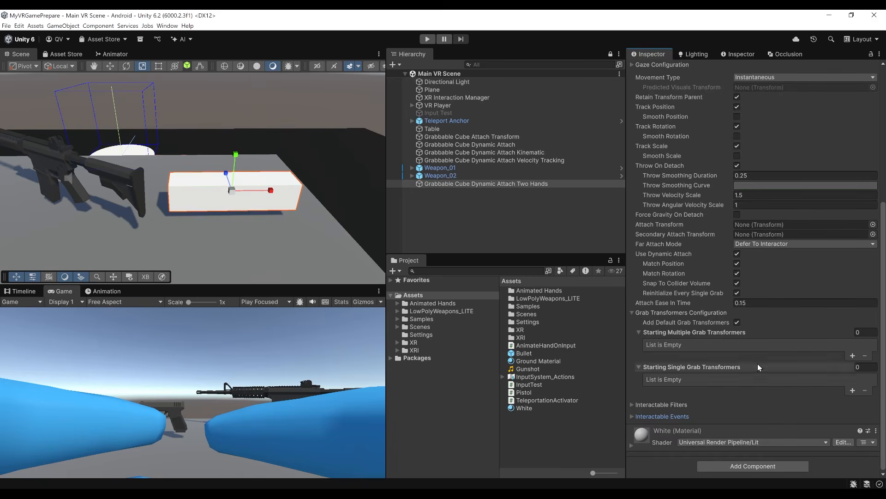
click(733, 467)
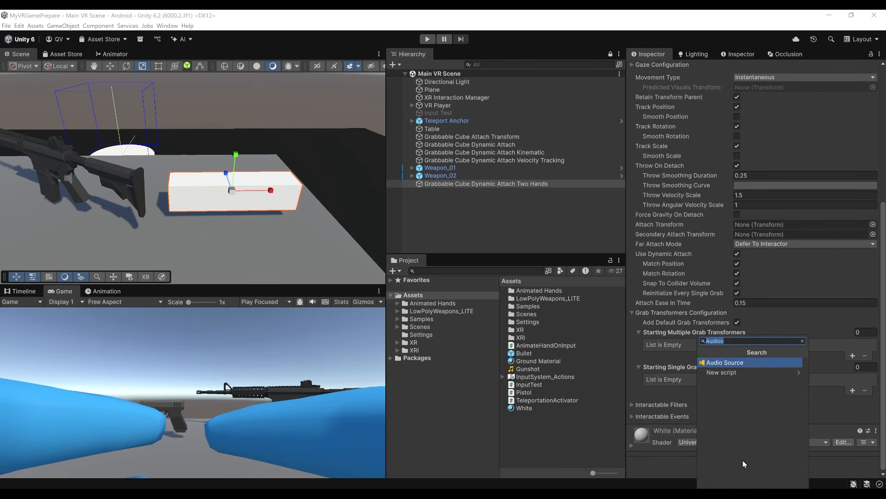
text(XRGenea)
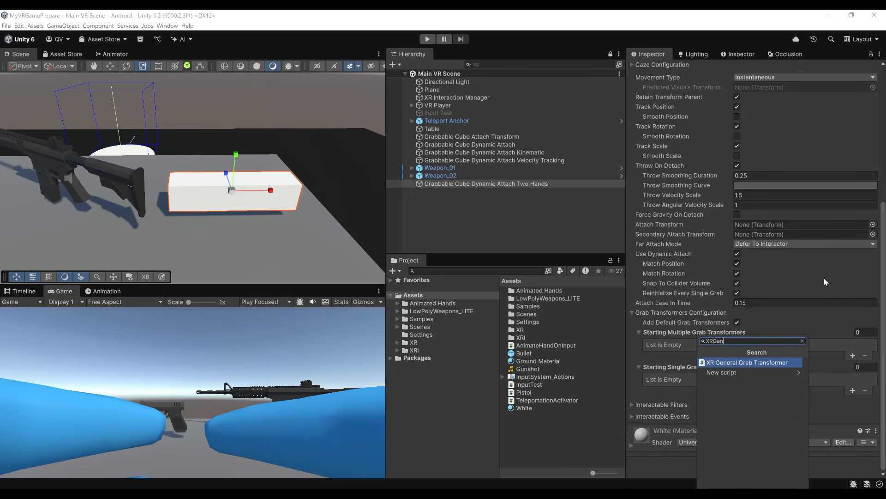
key(BackSpace)
key(Return)
Add an element to the cube's Starting Multiple Grab Transformers list and assign its XR General Grab Transformer to it.
scroll(779, 315, down, 3)
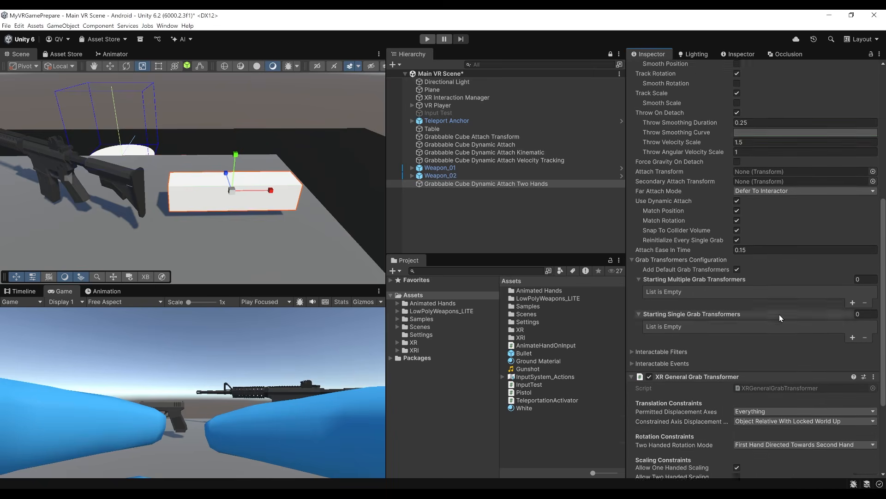
click(852, 276)
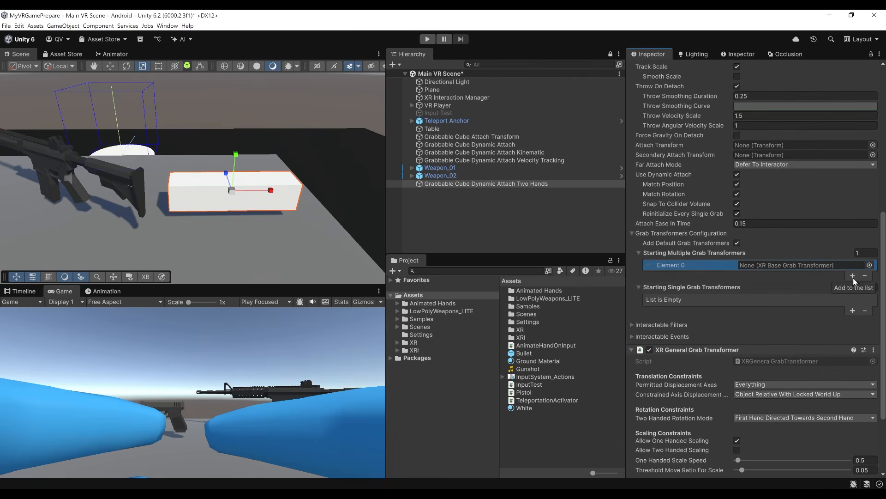
drag(697, 343, 774, 268)
In the cube's XR General Grab Transformer, disable one-handed scaling, allow two-handed scaling and set Scale Multiplier to 1.
scroll(746, 319, down, 4)
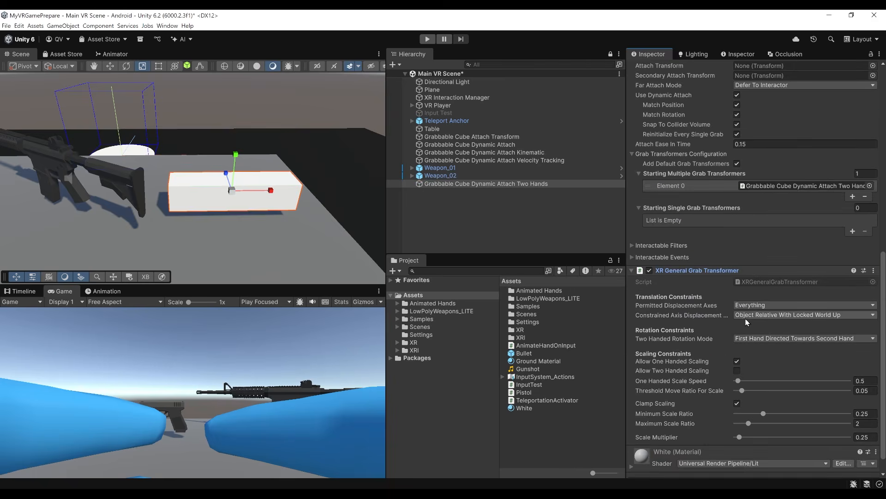
drag(625, 325, 566, 326)
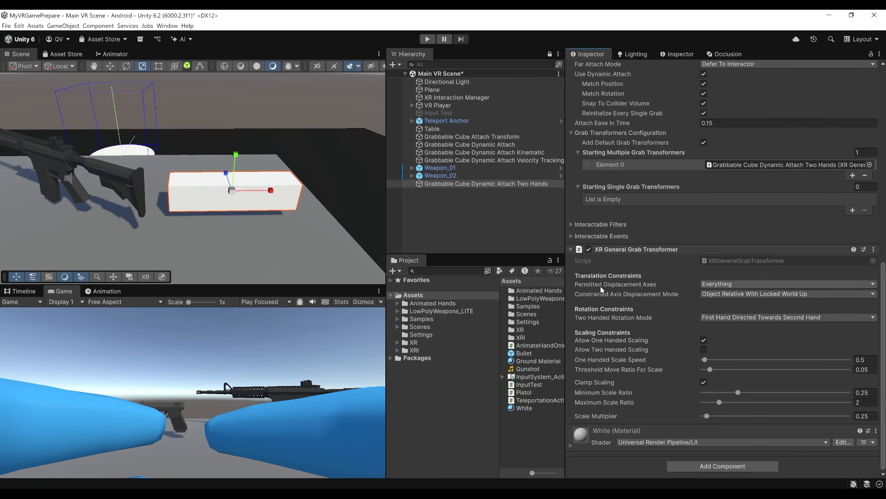
click(703, 340)
Set the Game view's play behavior to Play Maximized.
click(265, 301)
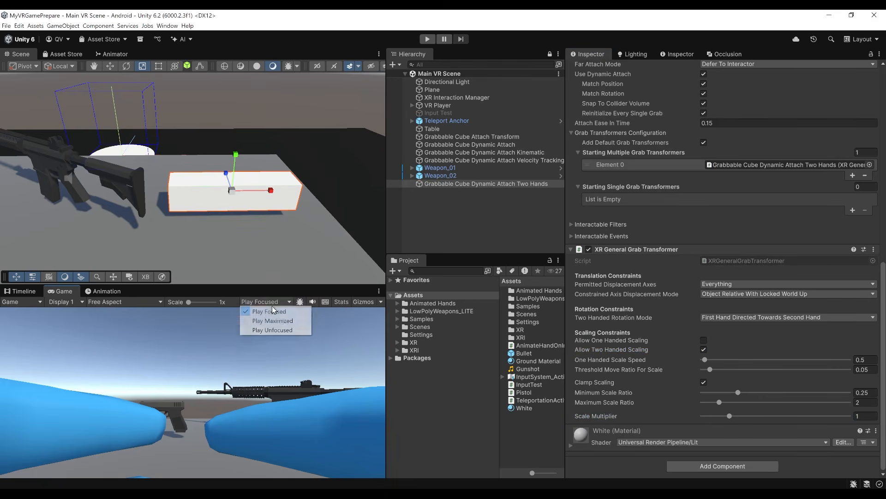
click(277, 320)
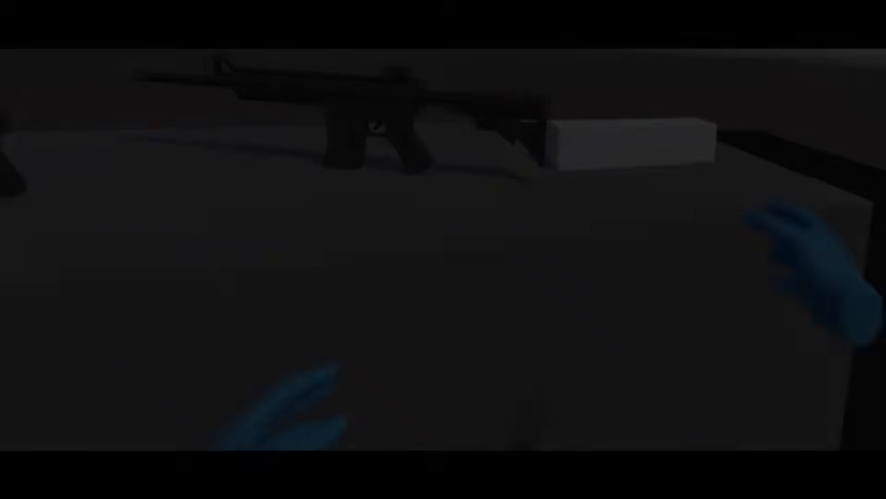